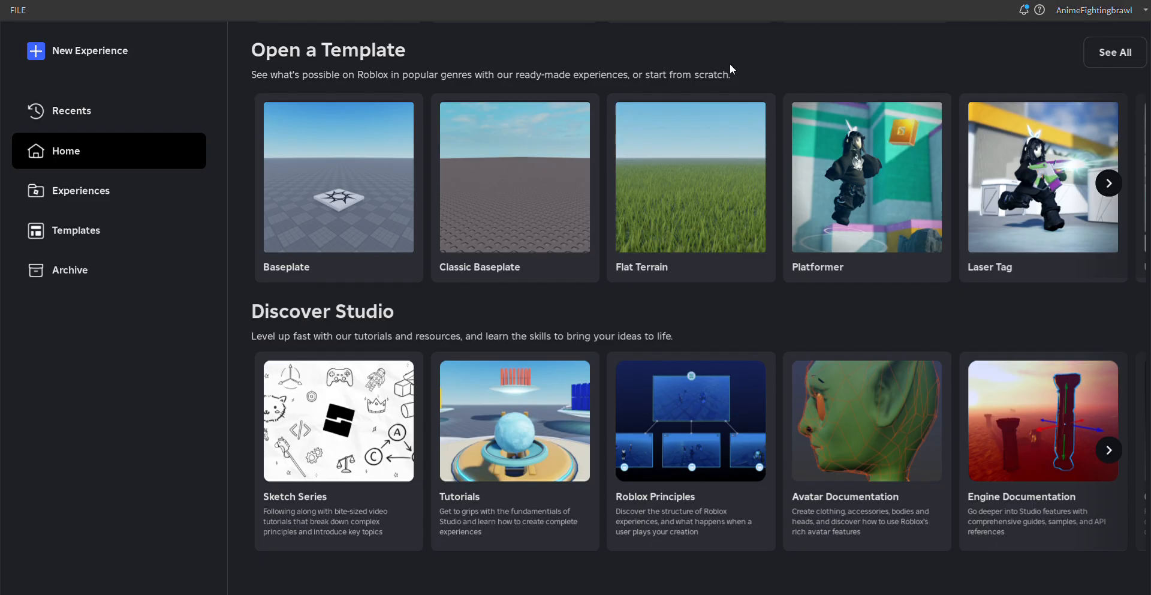
- Create a place from the Classic Baseplate template and delete the Baseplate from the Workspace
click(502, 168)
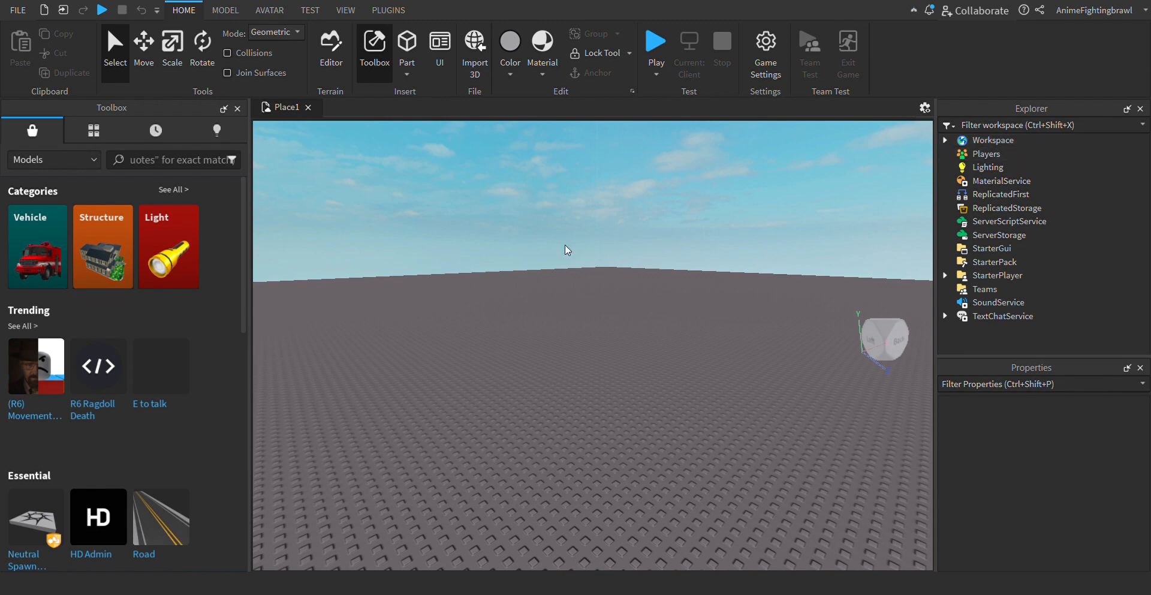
click(945, 142)
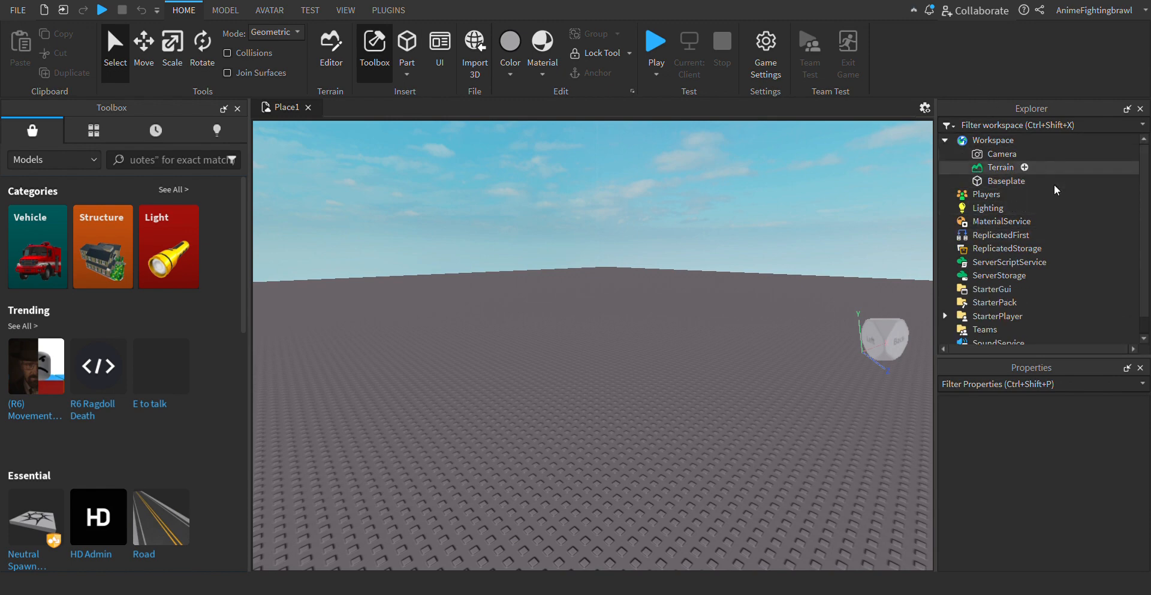
click(1012, 183)
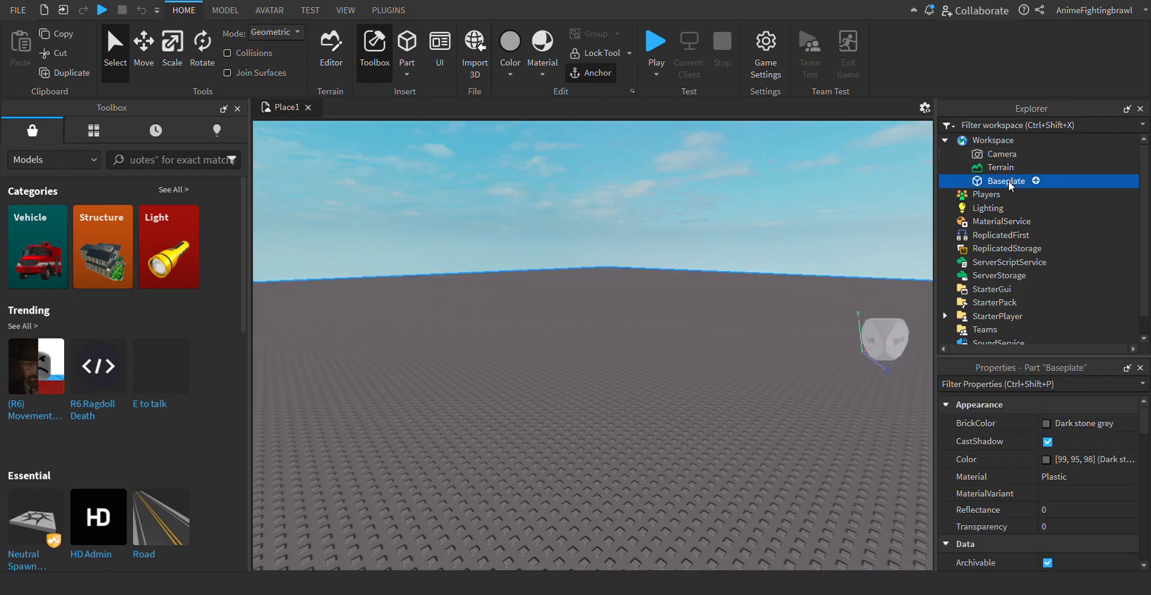
click(1013, 186)
click(1044, 178)
key(Delete)
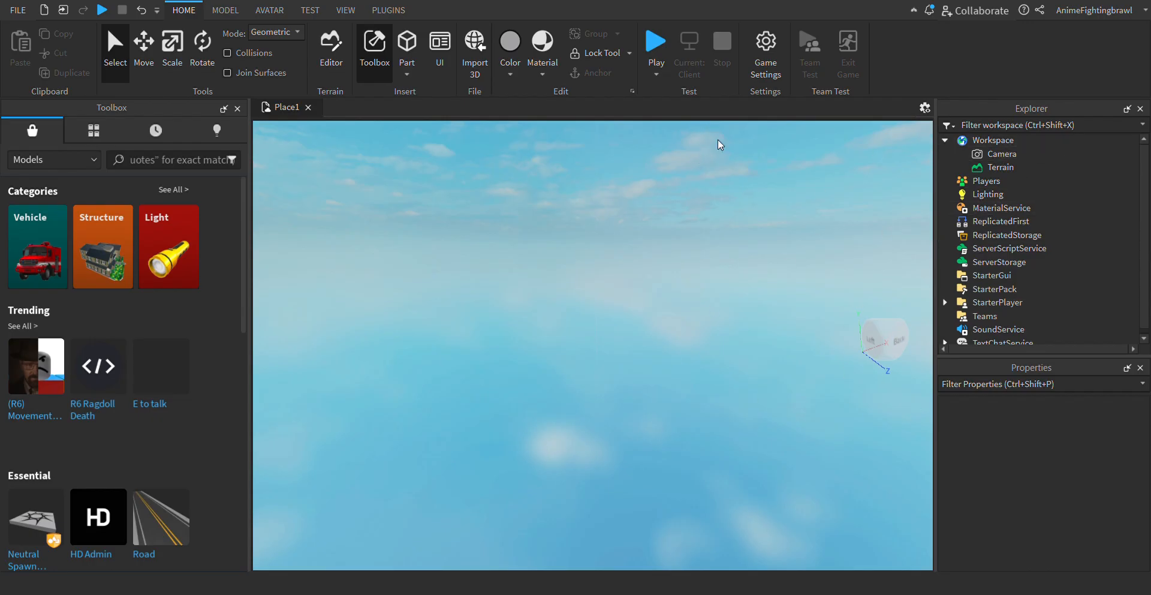
- Insert a block Part into the empty Workspace
click(1019, 140)
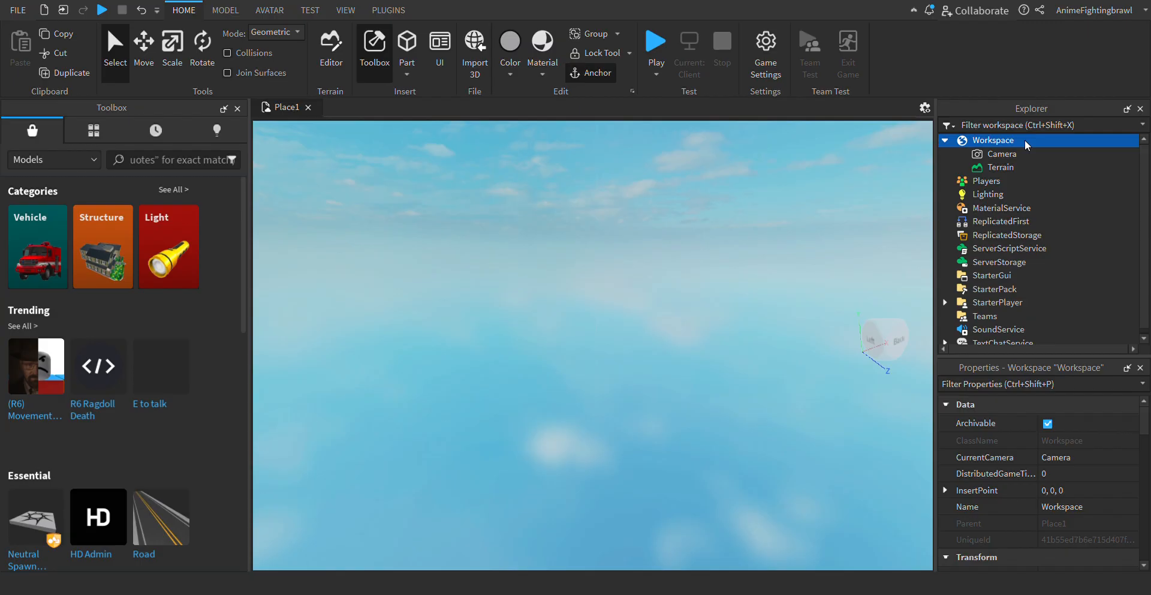
click(979, 208)
drag(653, 348, 683, 346)
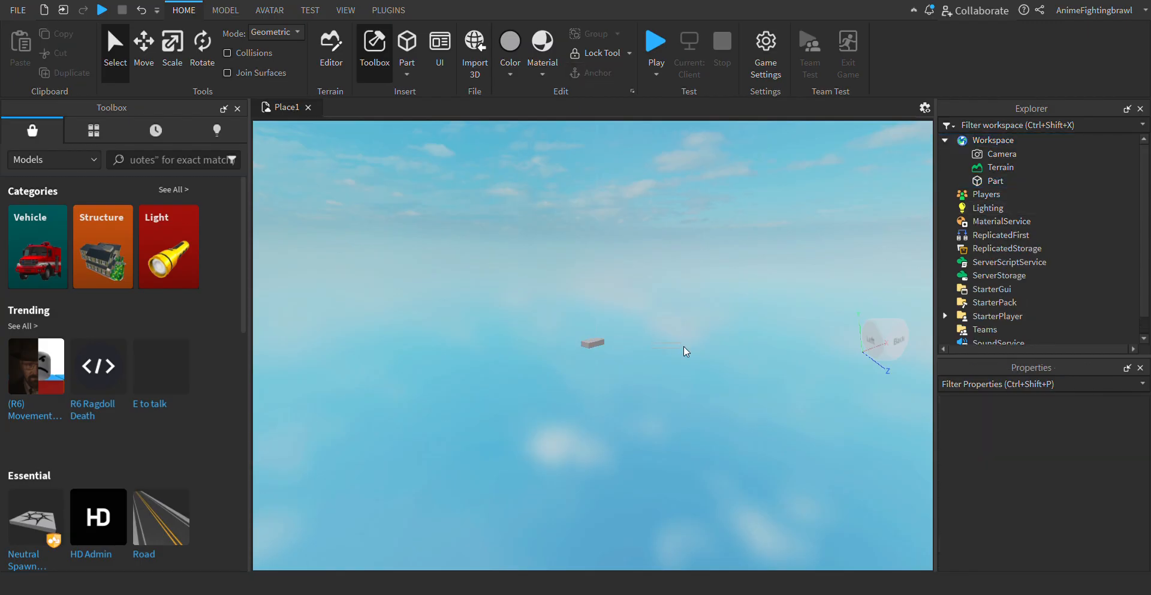
right_drag(692, 384, 692, 384)
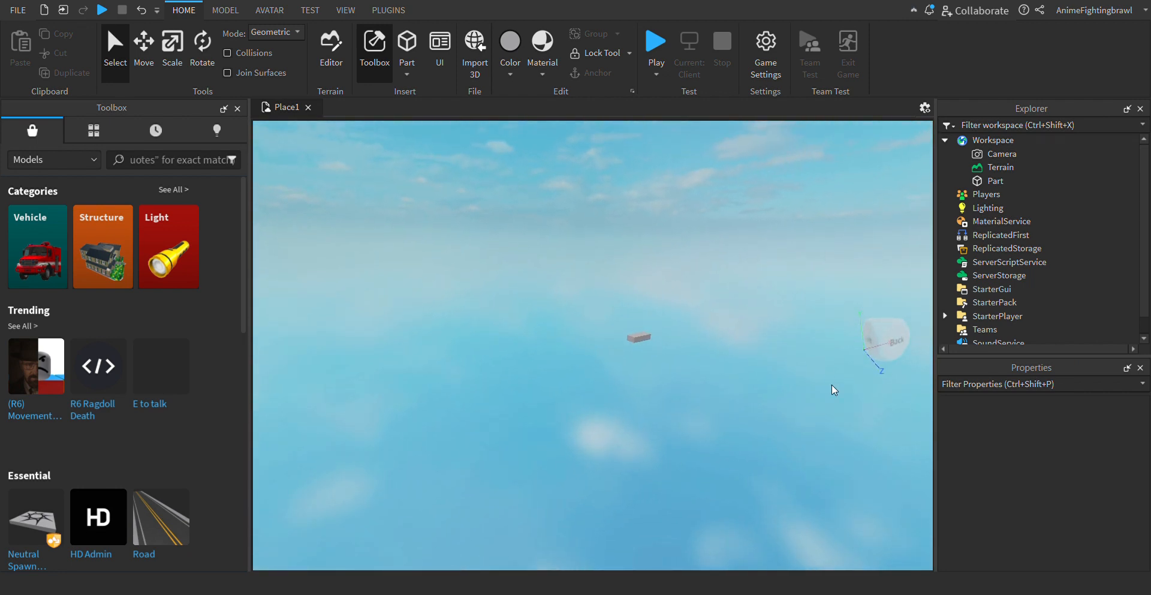
scroll(722, 337, up, 5)
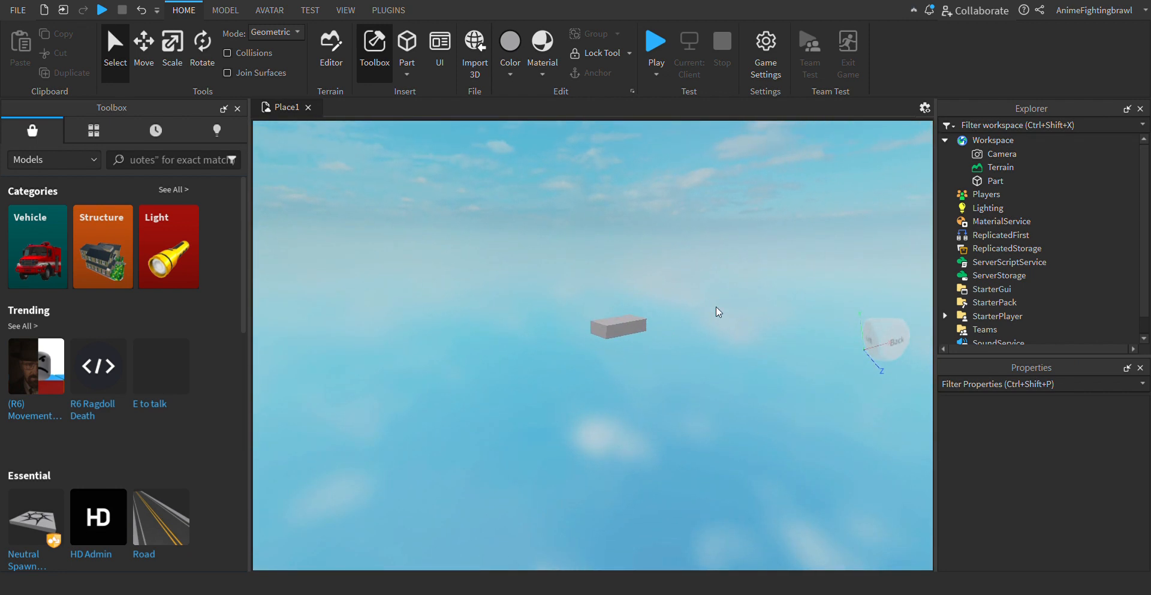
right_drag(700, 245, 700, 246)
key(w)
key(d)
key(s)
key(d)
key(w)
key(a)
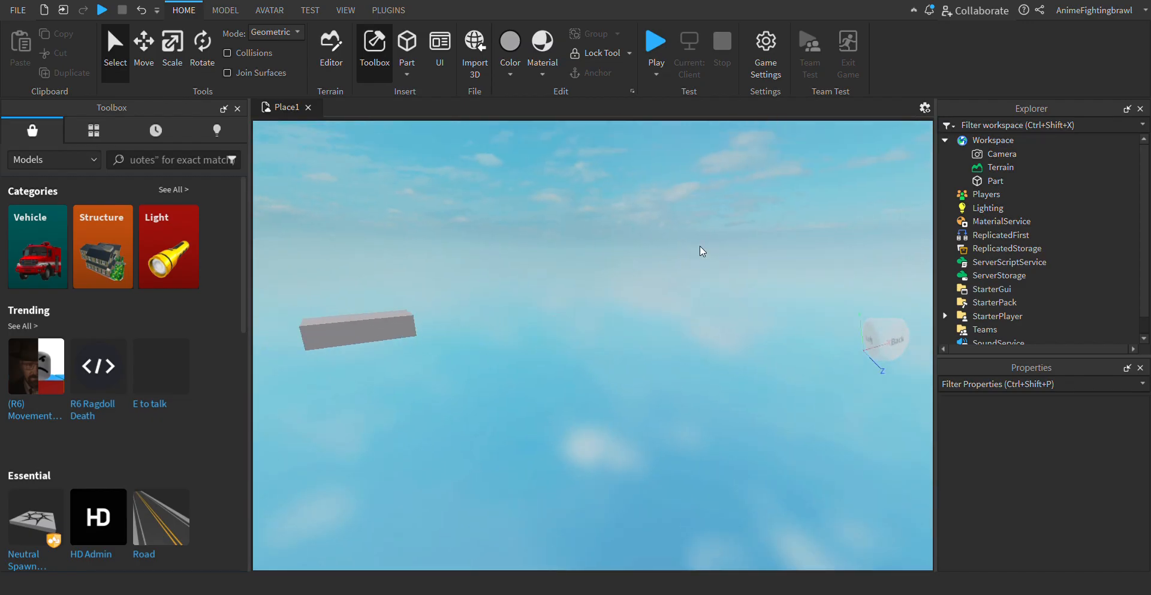
key(s)
- Scale the Part along its length and depth into a large, flat rectangular platform
click(573, 343)
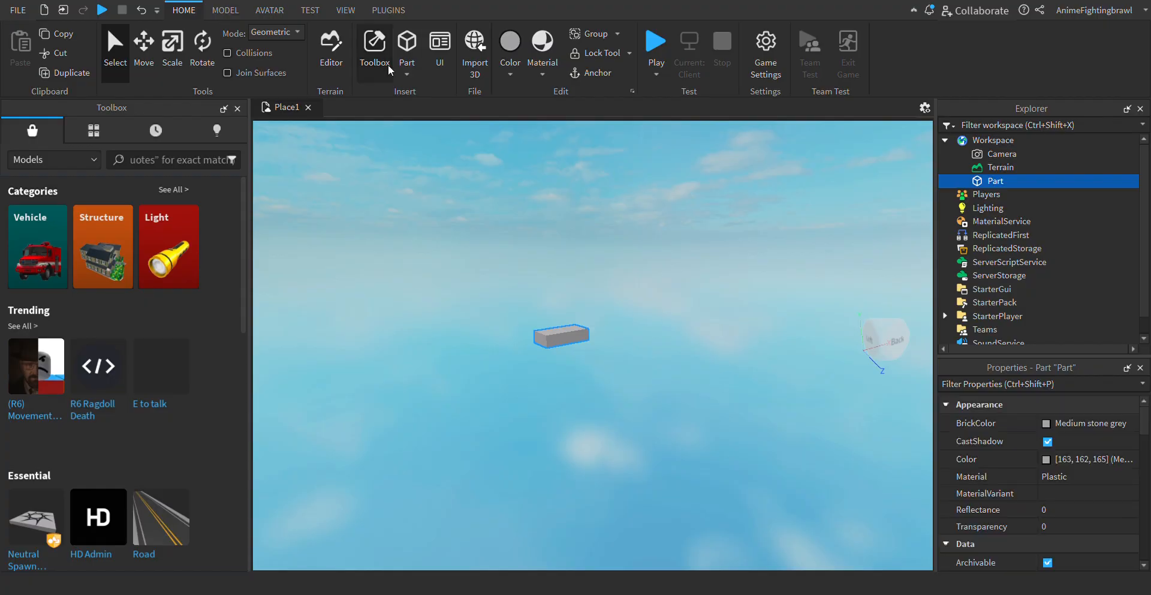
click(172, 47)
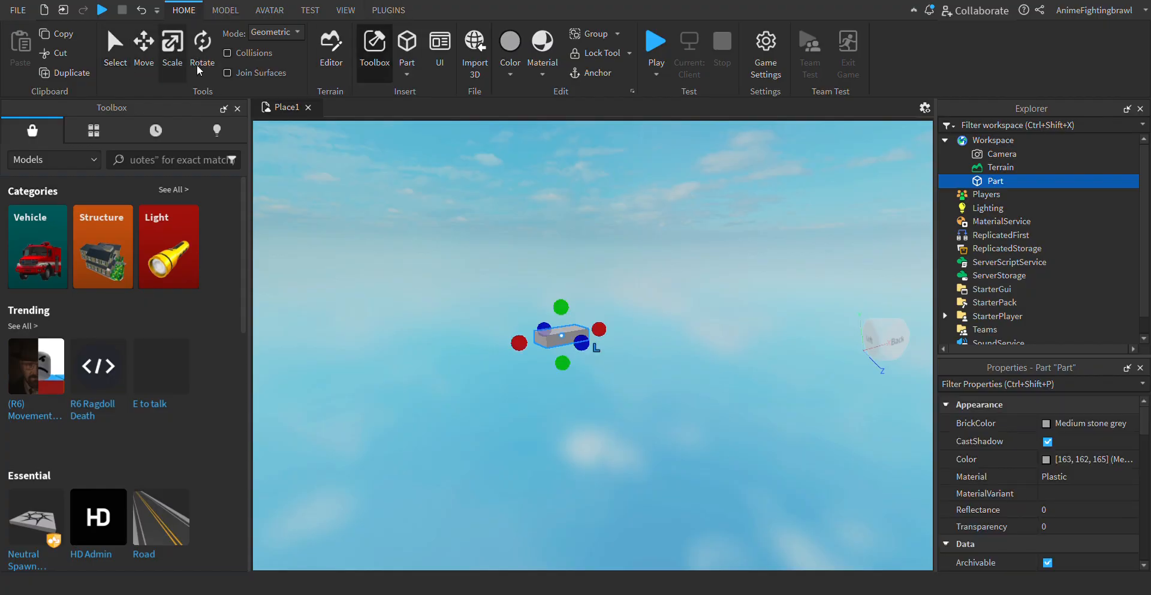
right_drag(662, 398, 662, 398)
key(s)
key(d)
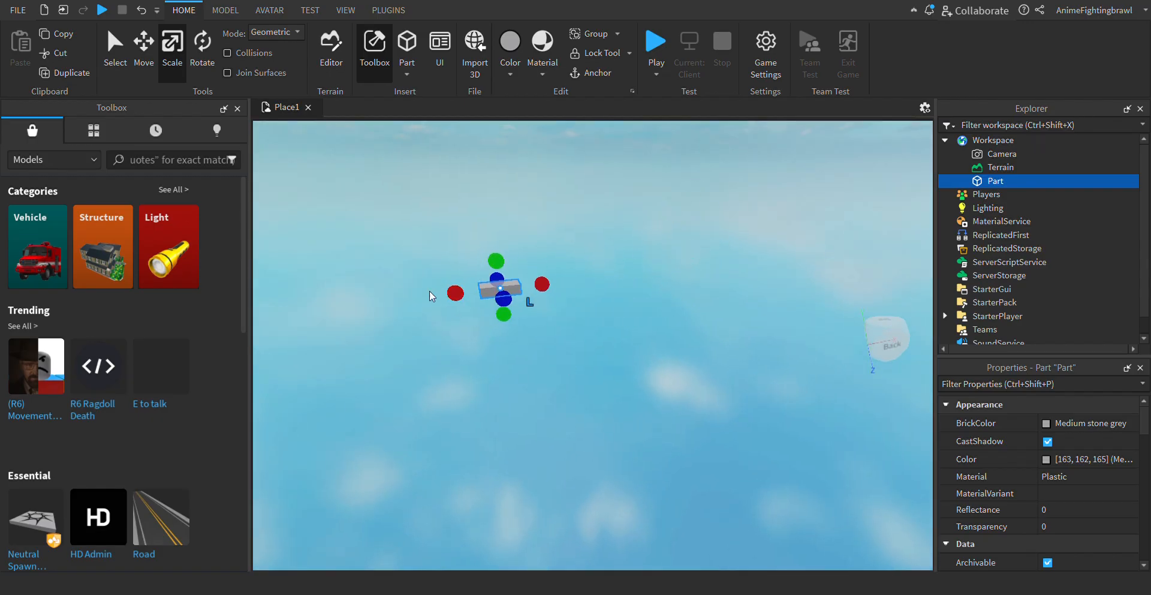
drag(485, 315, 326, 315)
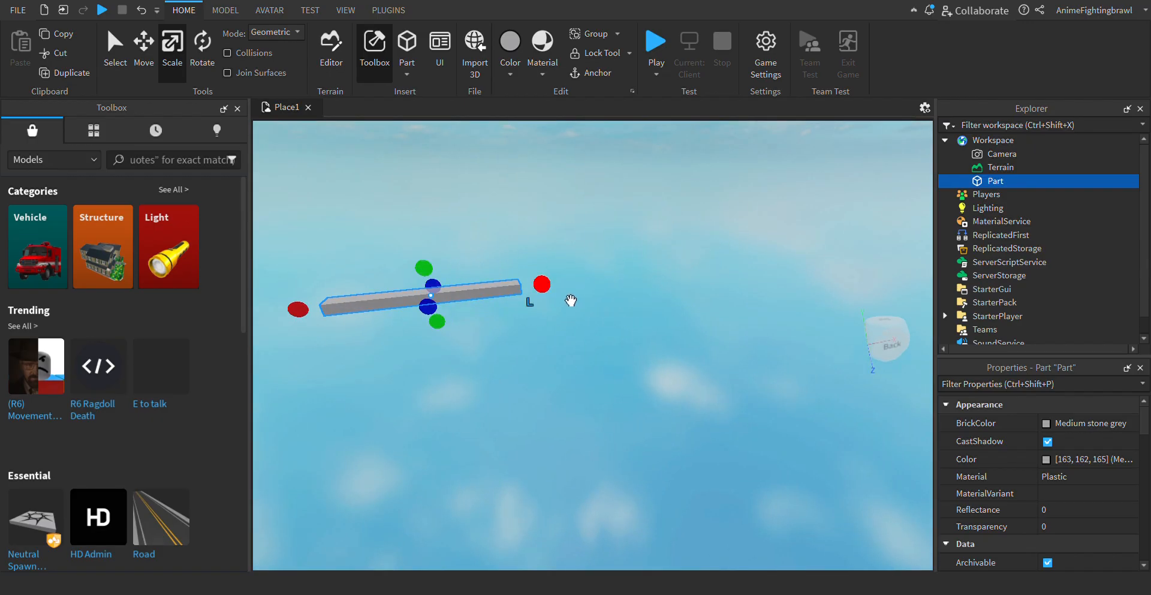
drag(571, 300, 939, 210)
drag(720, 275, 1073, 590)
key(s)
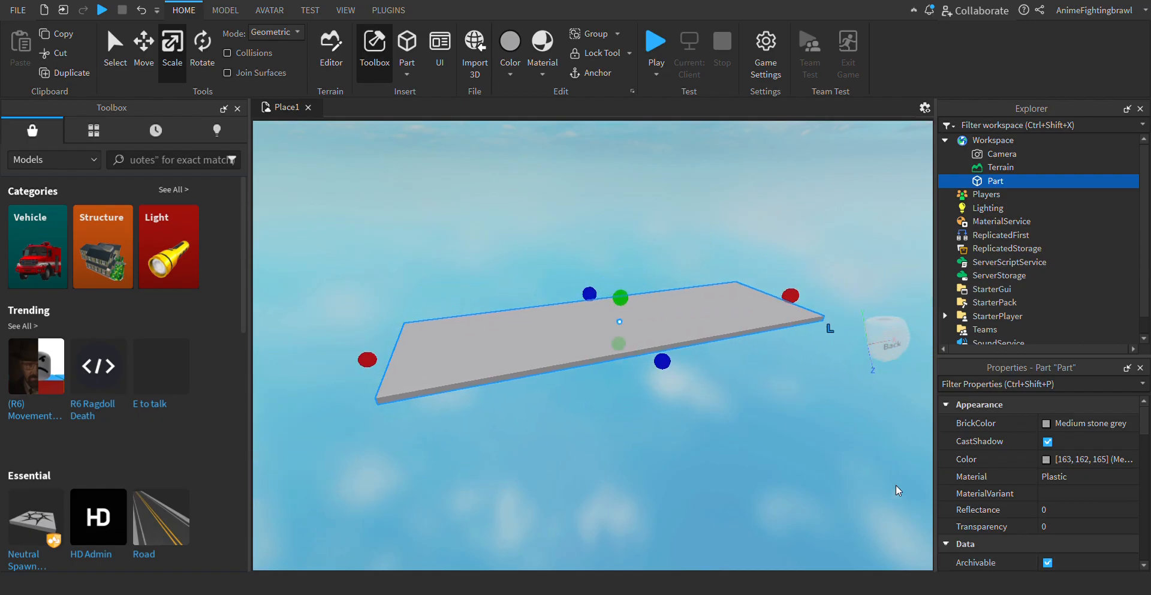
drag(667, 372, 879, 559)
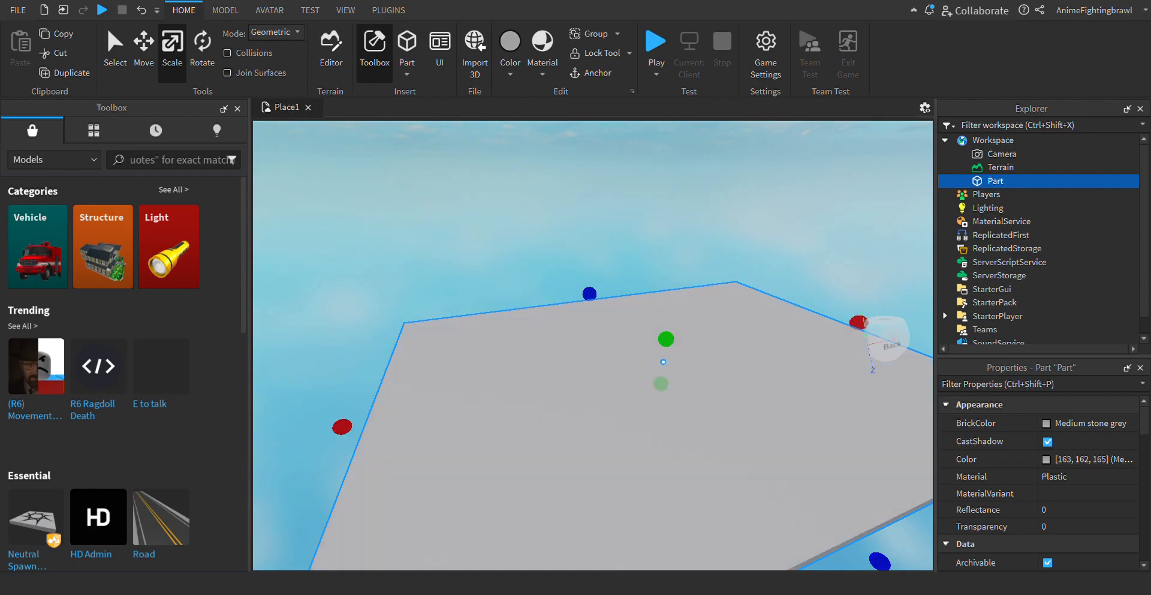
click(640, 248)
- Set the platform Part's BrickColor to Shamrock
key(s)
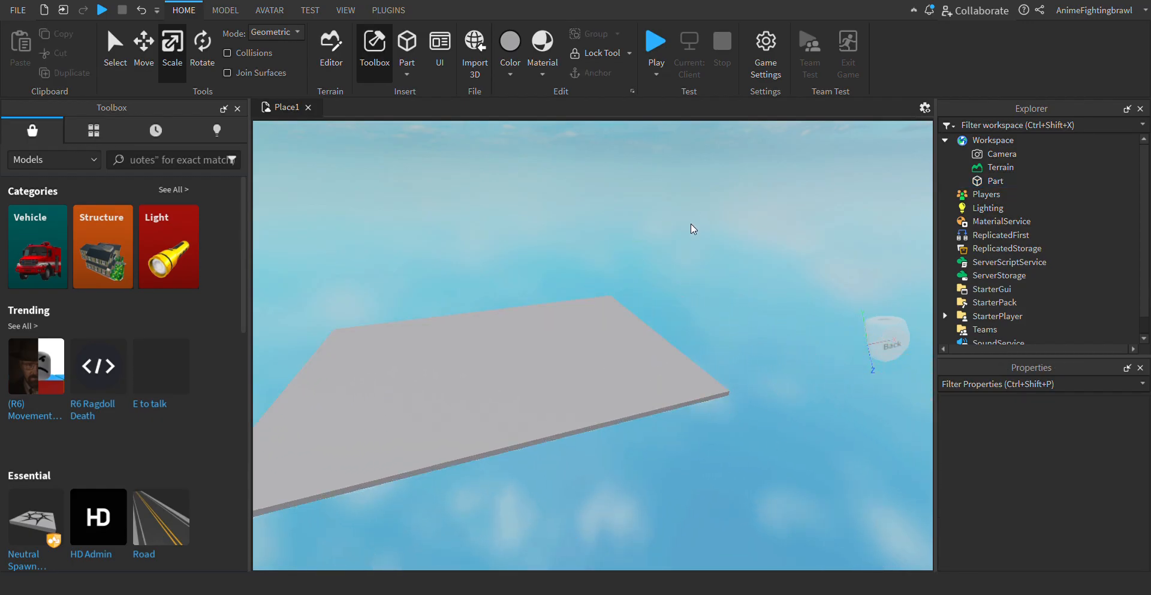
key(a)
key(w)
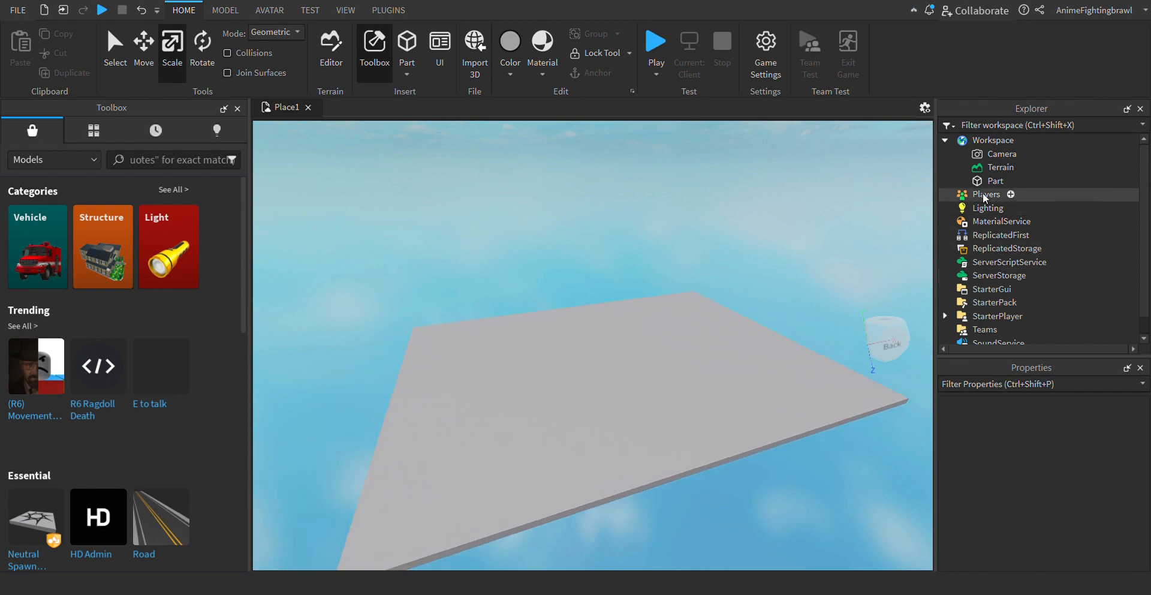
click(995, 181)
scroll(1083, 470, down, 2)
scroll(1083, 471, up, 3)
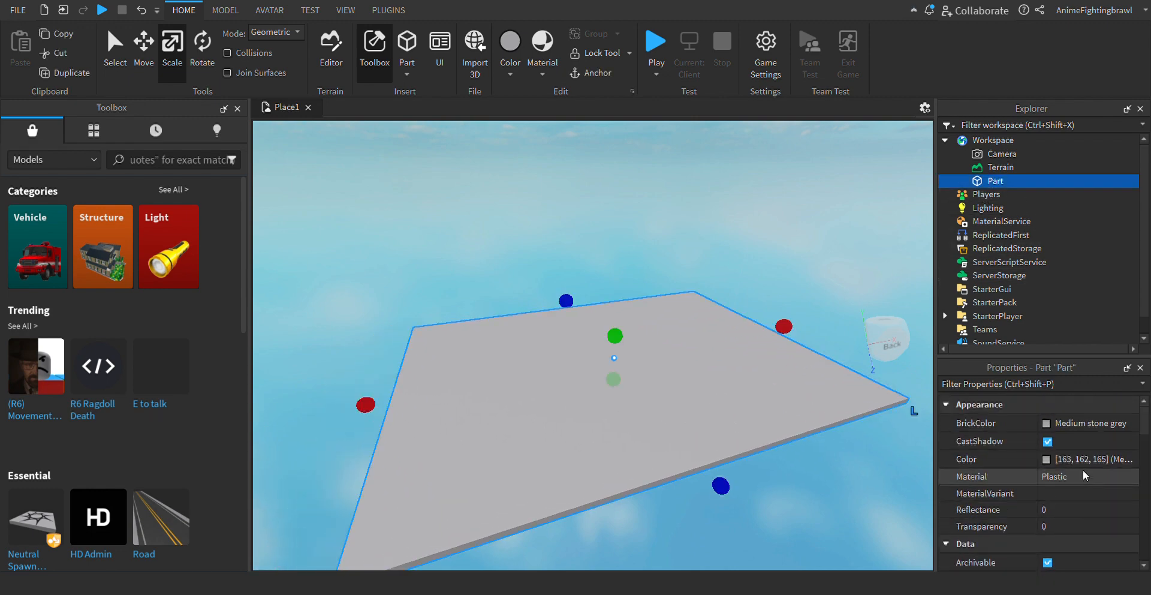
double_click(1044, 432)
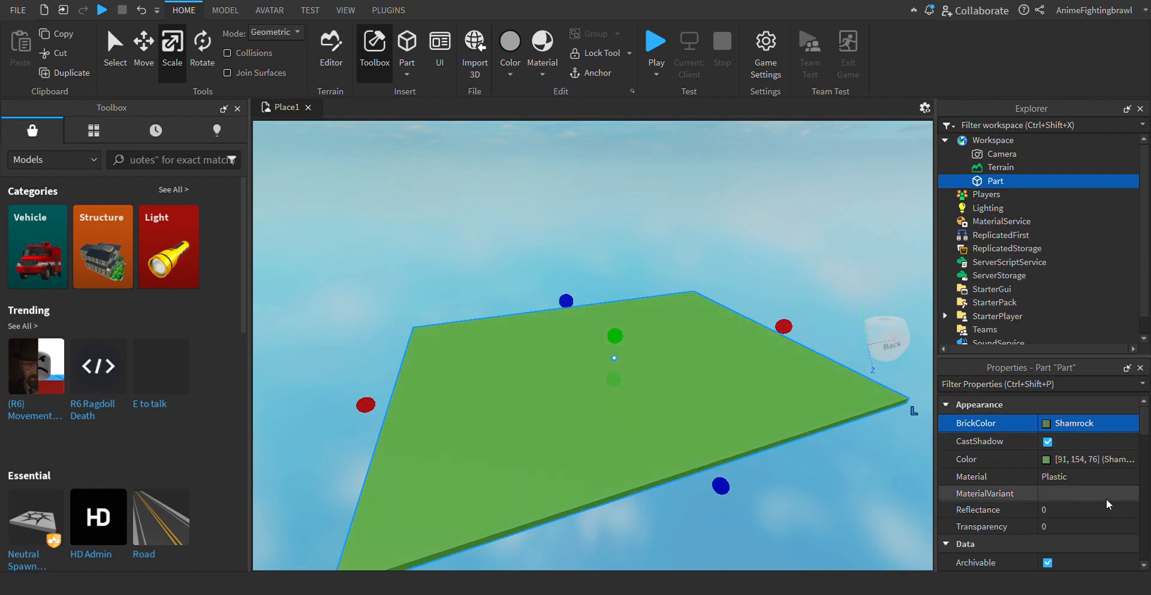
- Set the green platform's material to Grass and look over the textured surface
scroll(1106, 498, down, 1)
click(1066, 443)
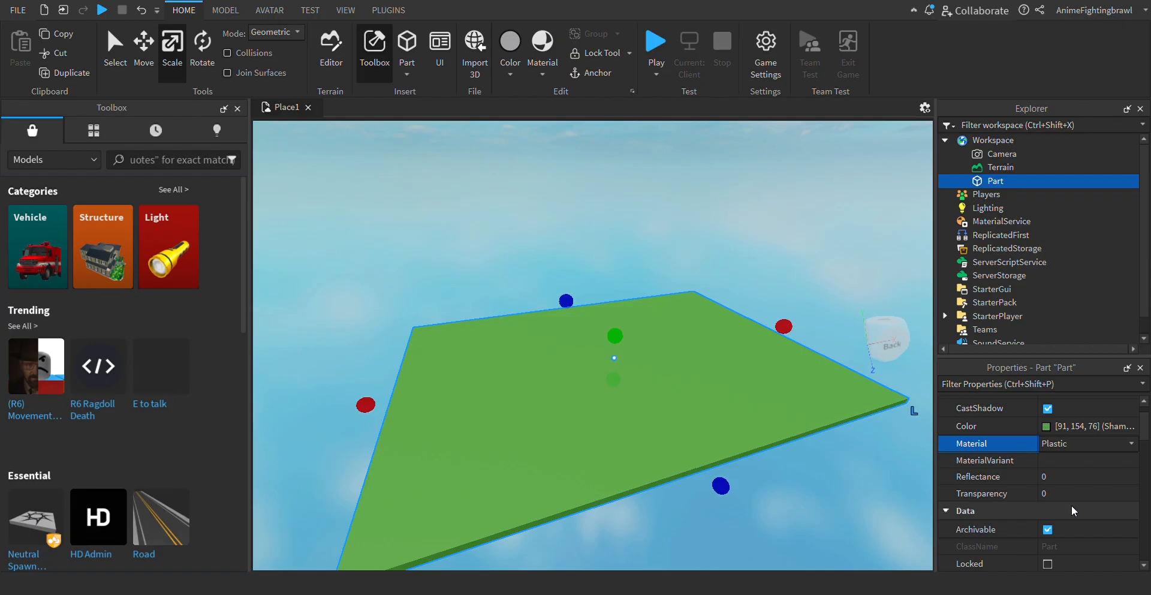
click(1076, 564)
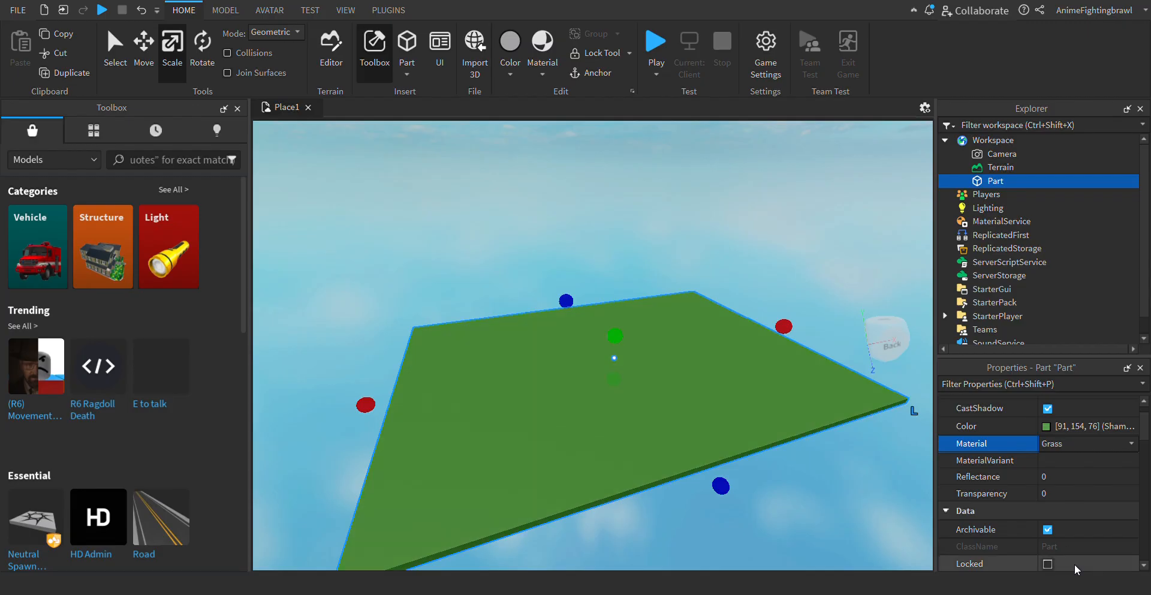
click(649, 215)
key(w)
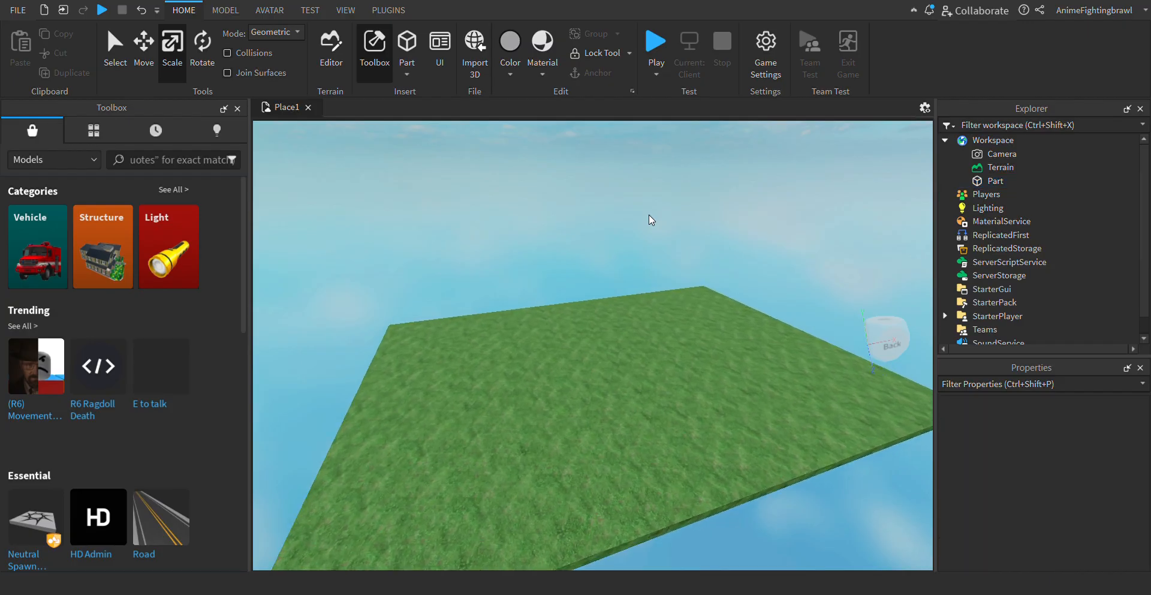
key(s)
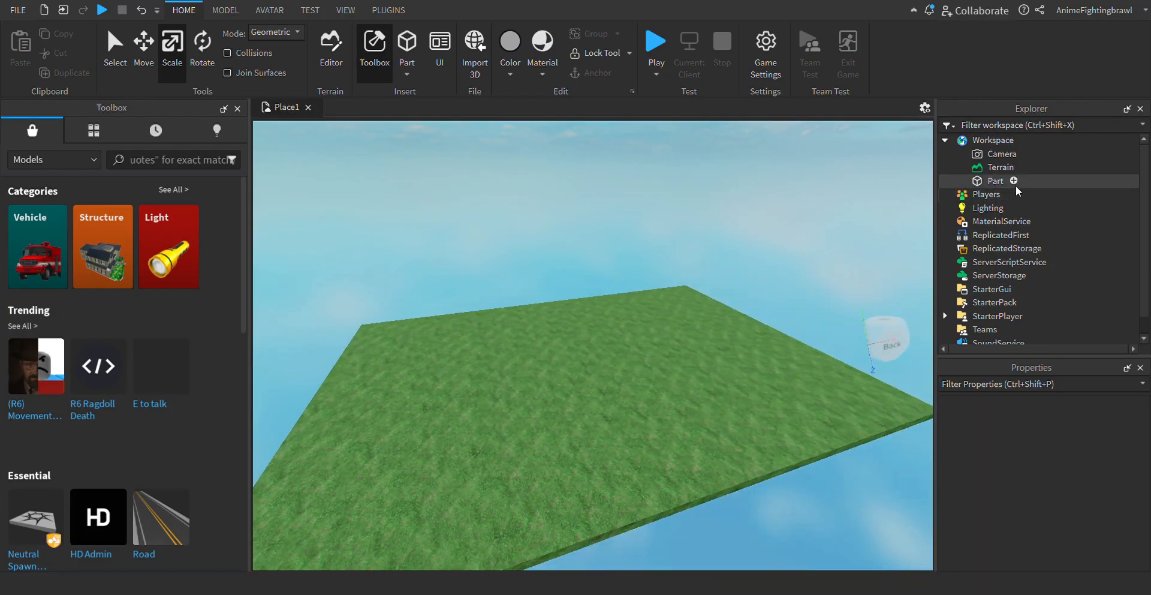
- Try Limestone as the platform's material and return it to Plastic
click(1010, 181)
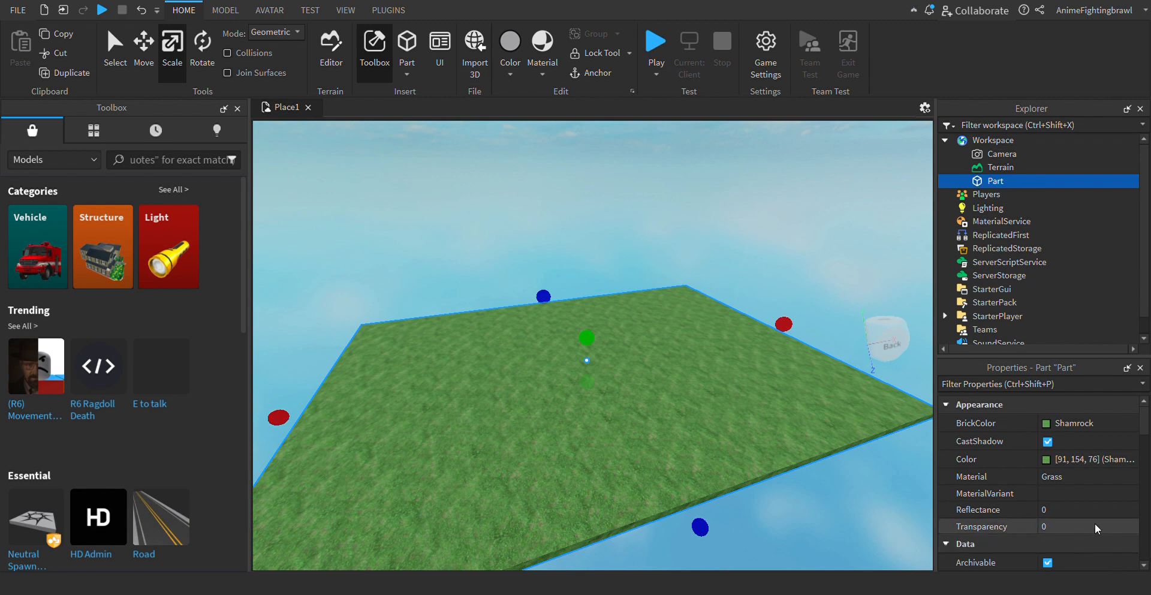
click(1075, 476)
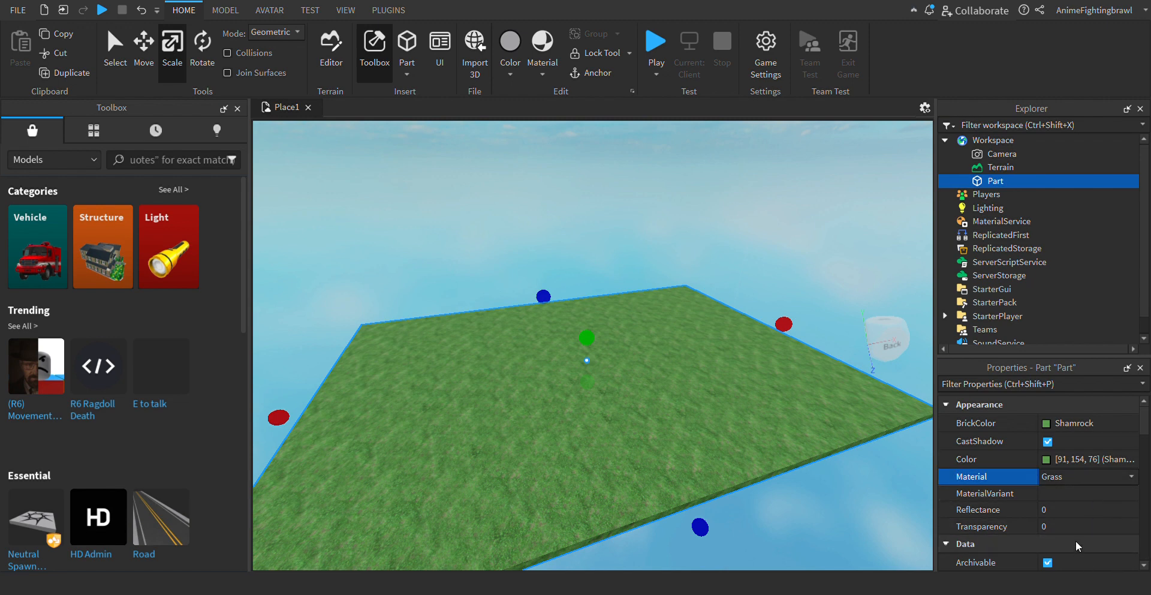
click(1052, 493)
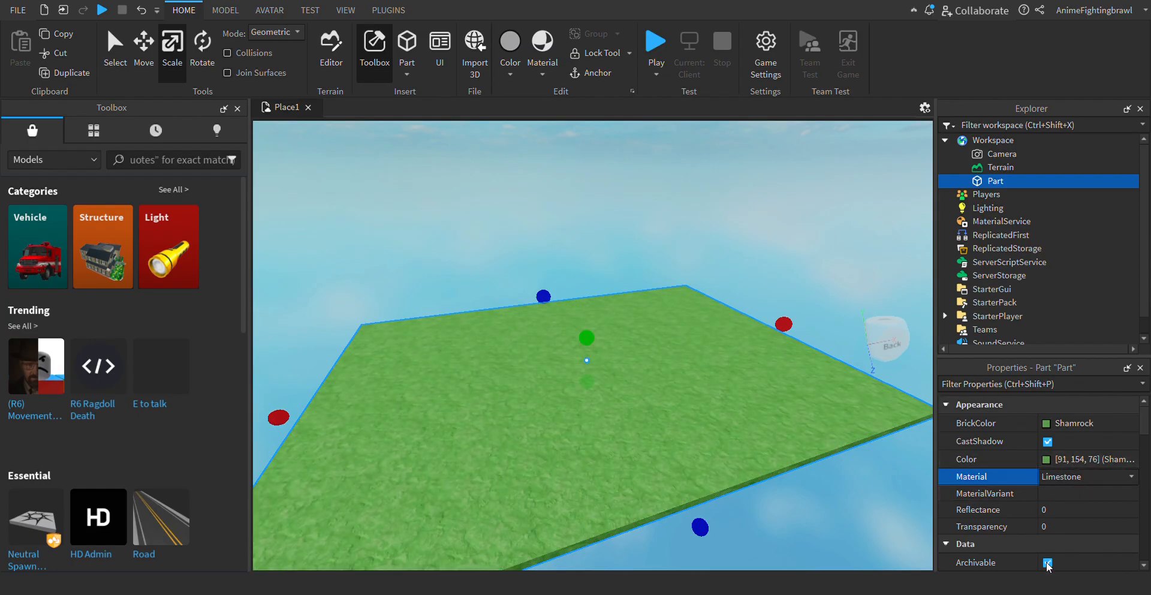
click(1048, 527)
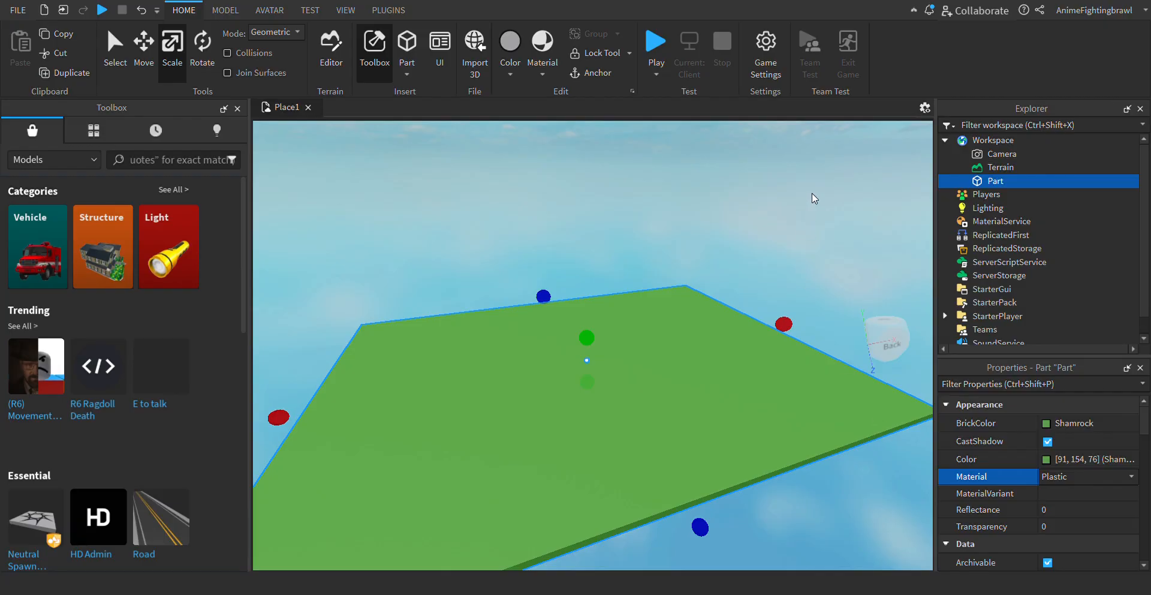
click(842, 268)
- Insert a SpawnLocation into the Workspace on top of the green platform
key(w)
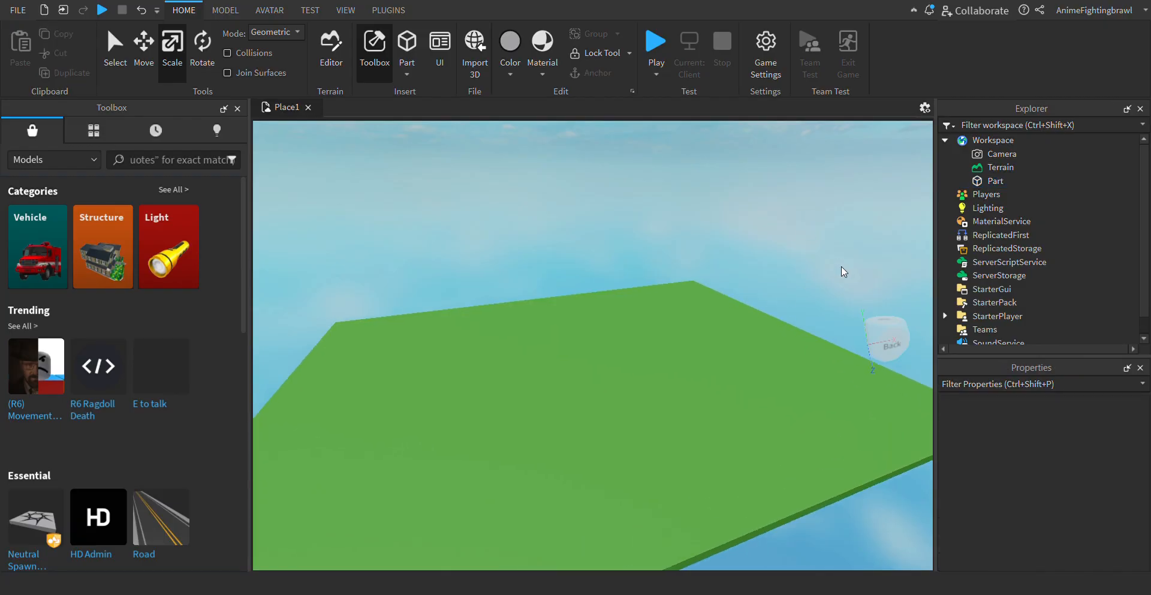
key(a)
key(s)
key(d)
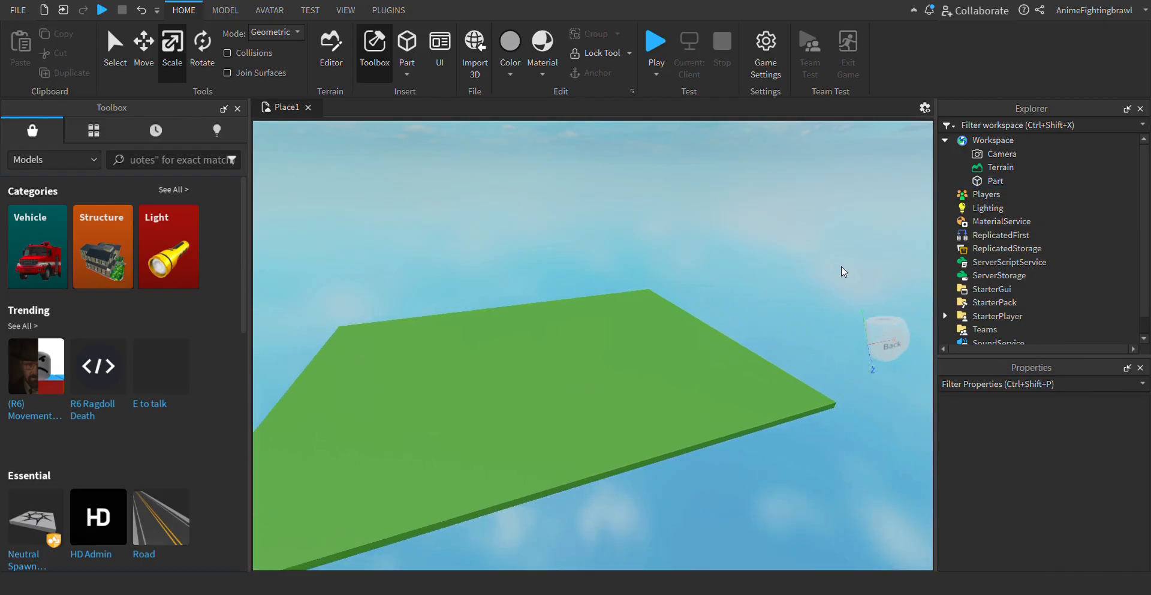
click(1025, 141)
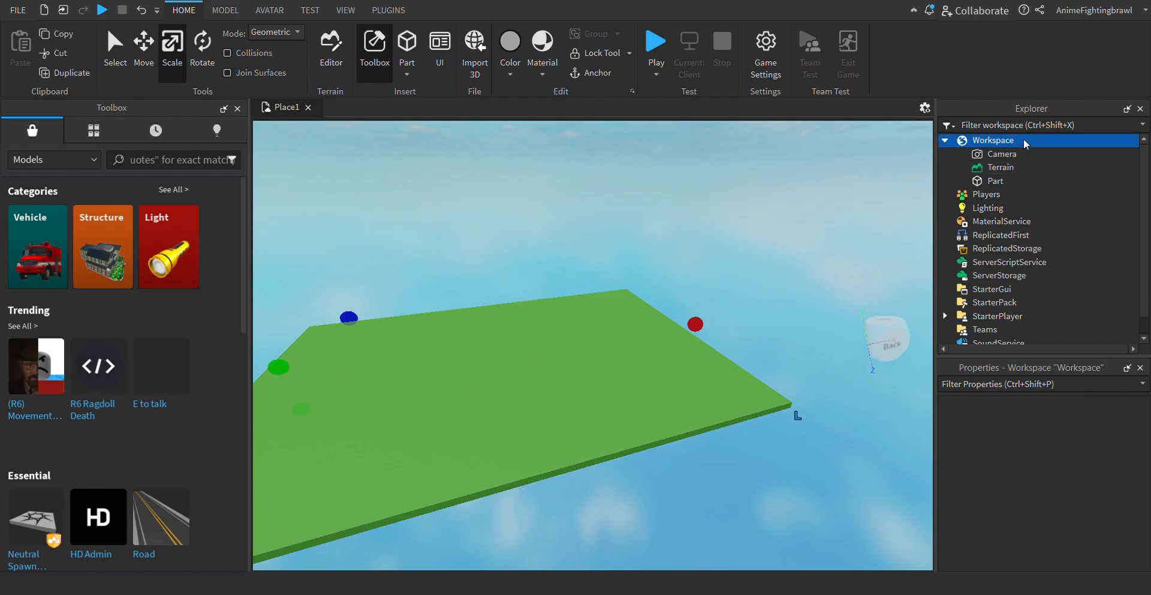
click(997, 274)
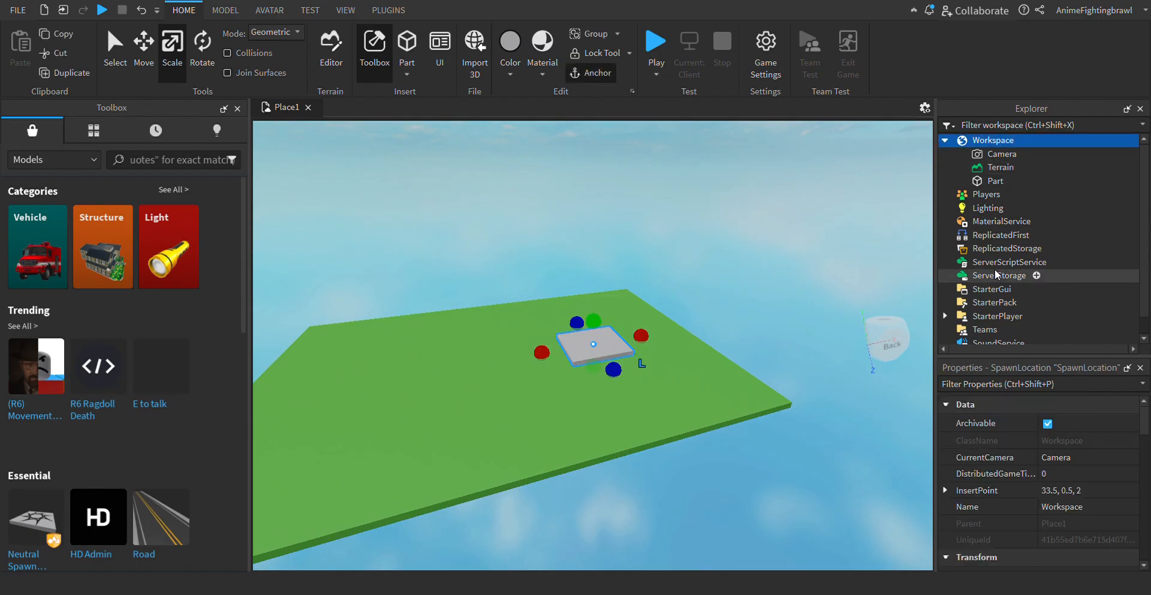
- Check the spawn's placement on the platform and start a play test of the place
click(786, 247)
key(a)
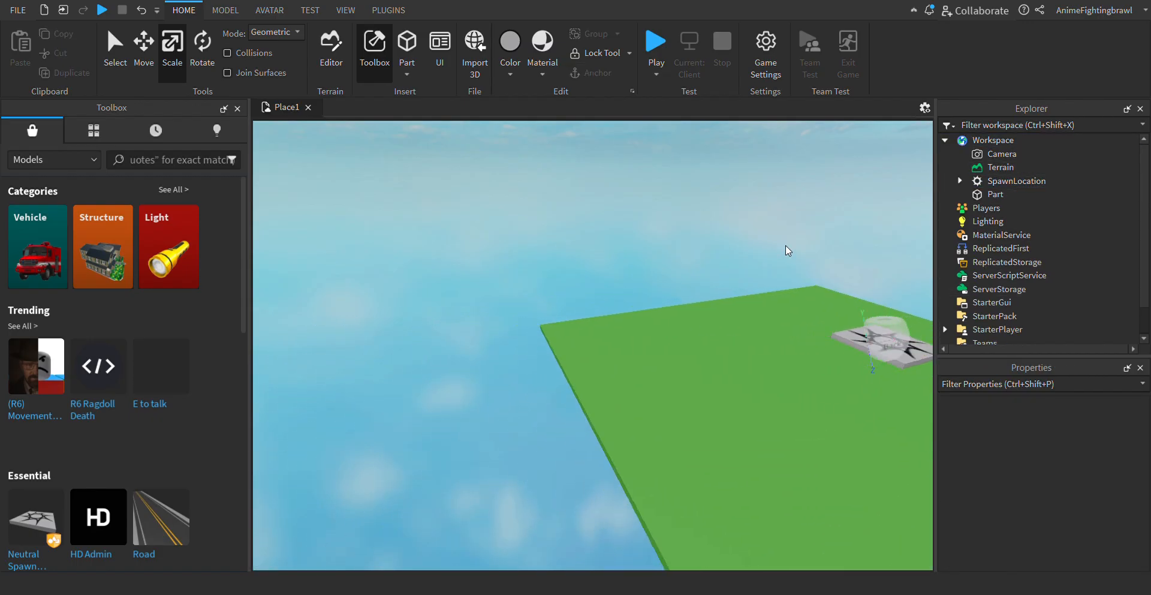
key(w)
key(d)
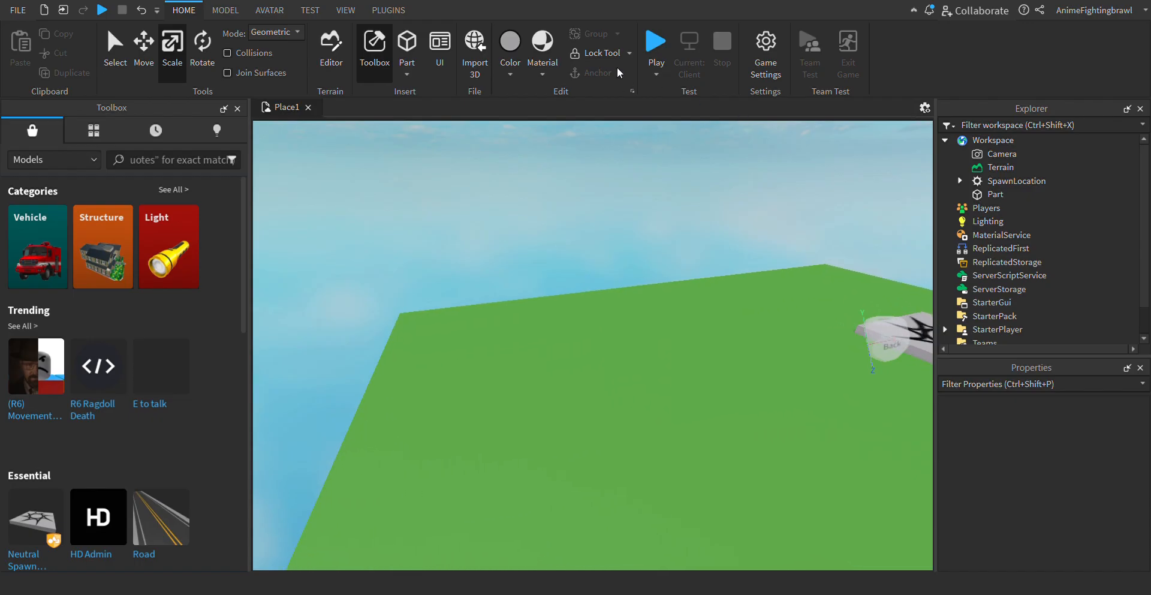
key(s)
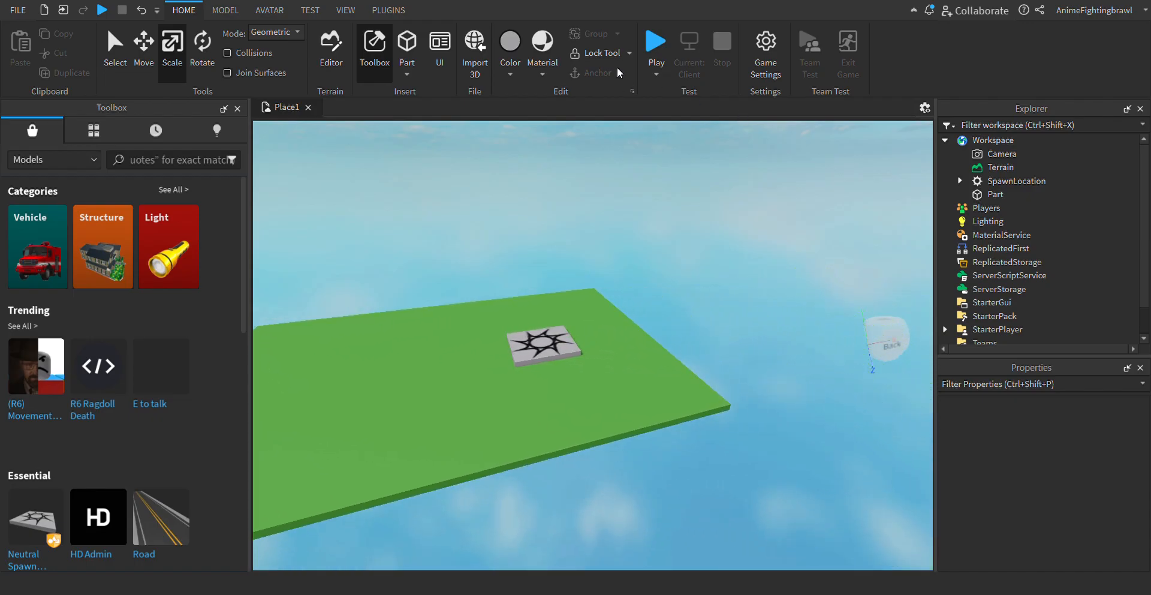
click(649, 50)
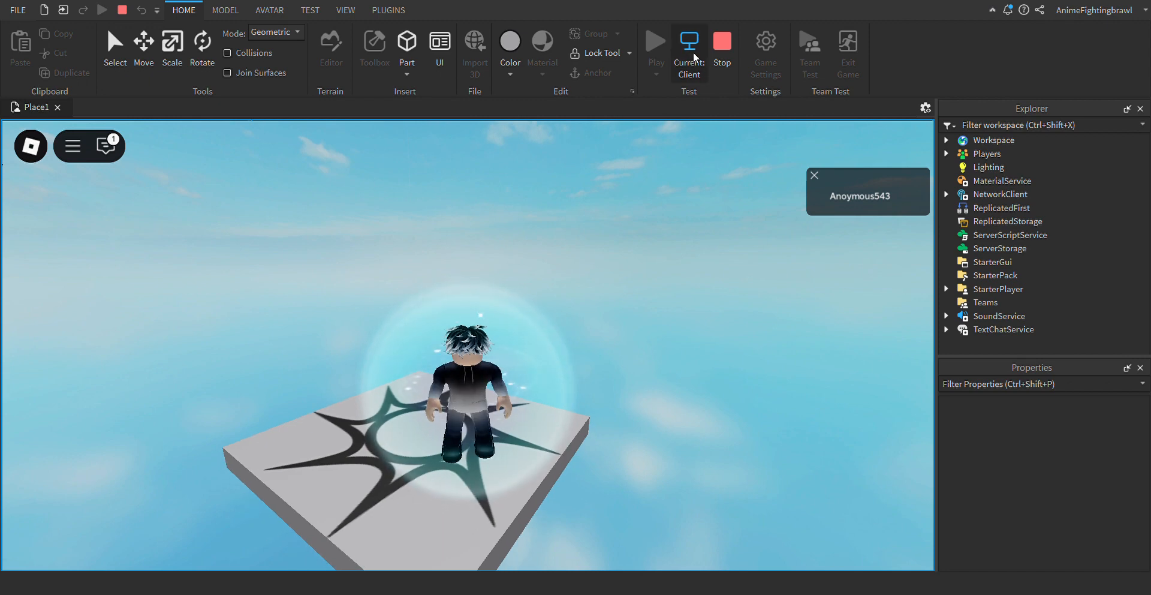
- End the play test and anchor the green platform part so it stays fixed in place
click(725, 43)
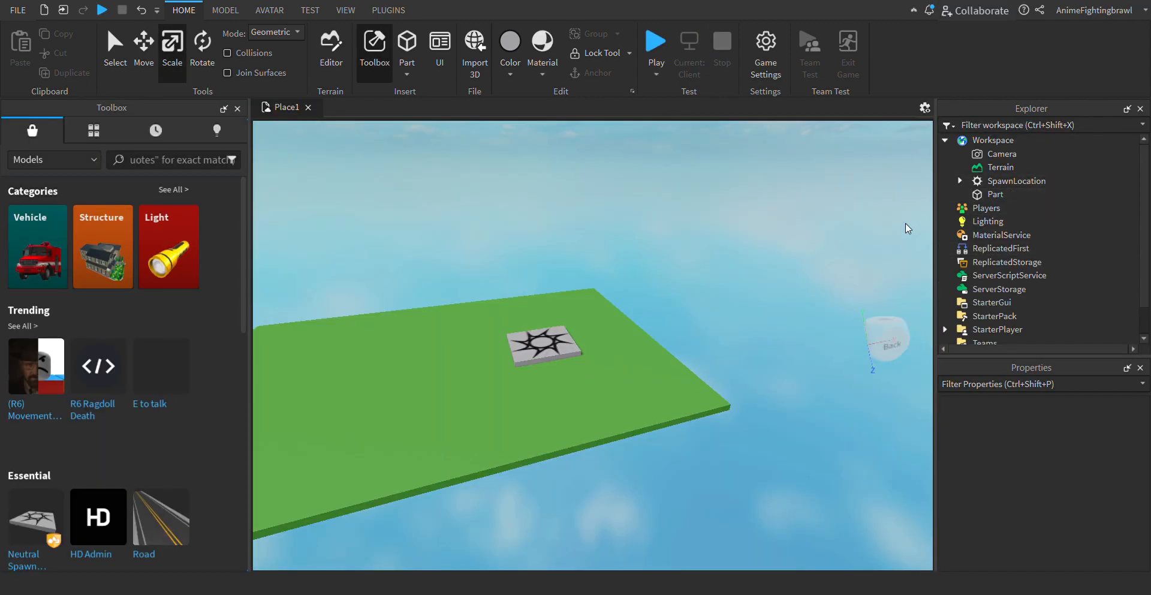
click(969, 196)
scroll(1052, 472, down, 8)
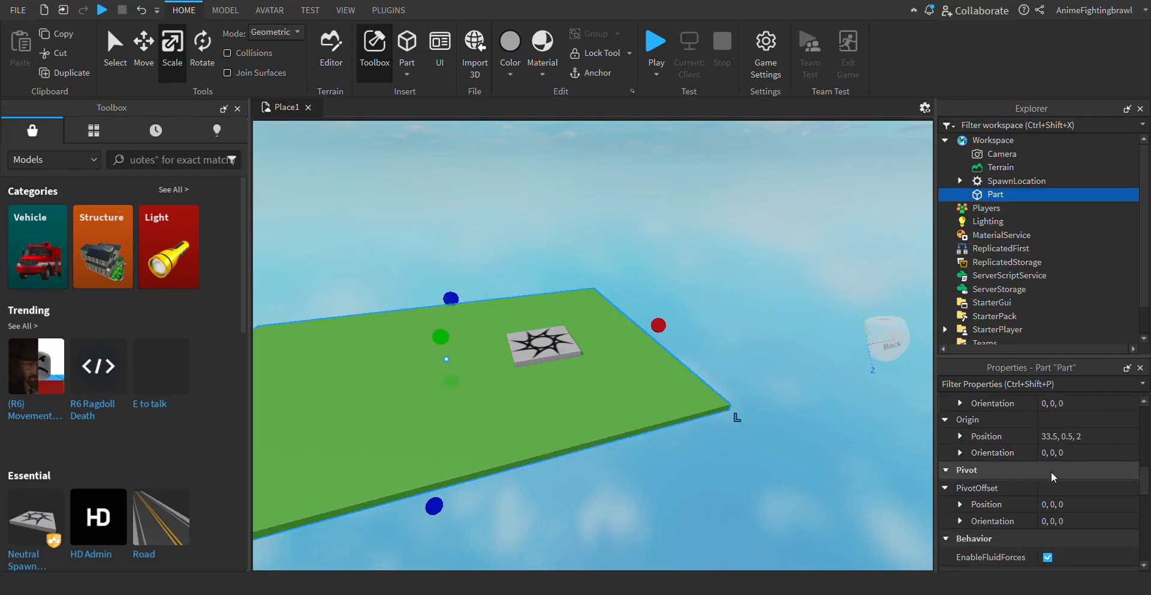
scroll(1052, 471, down, 5)
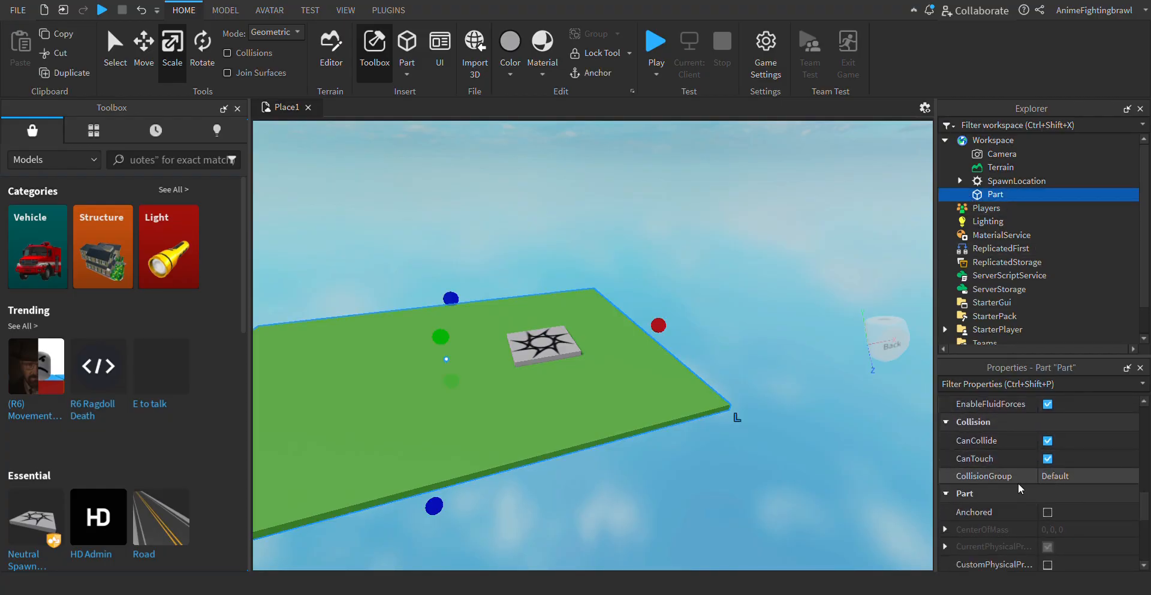
click(1048, 514)
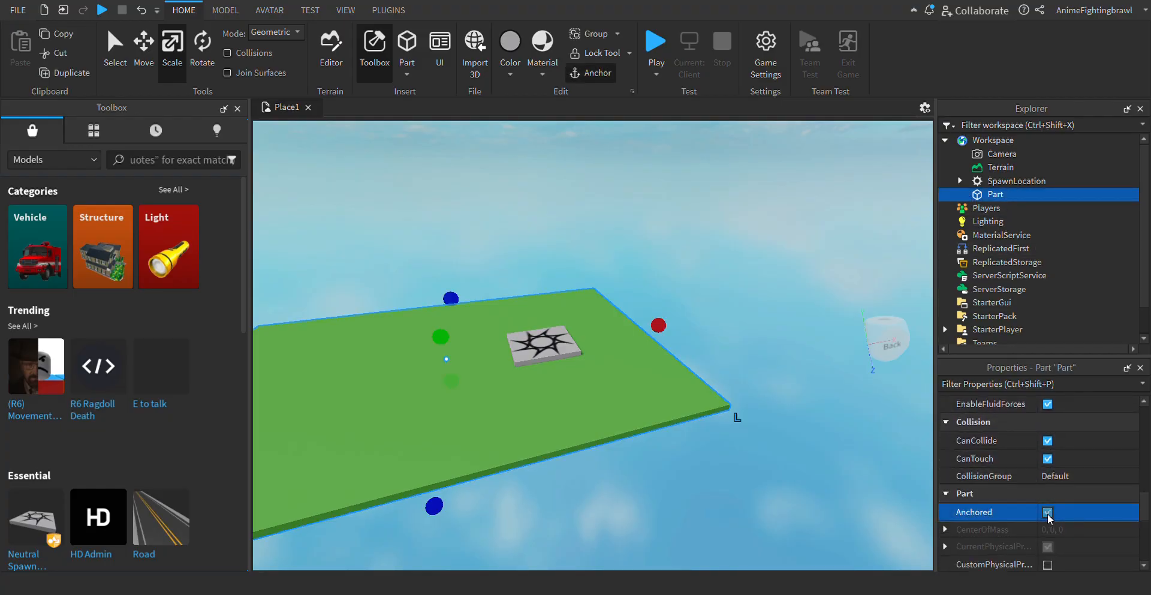
click(820, 314)
key(a)
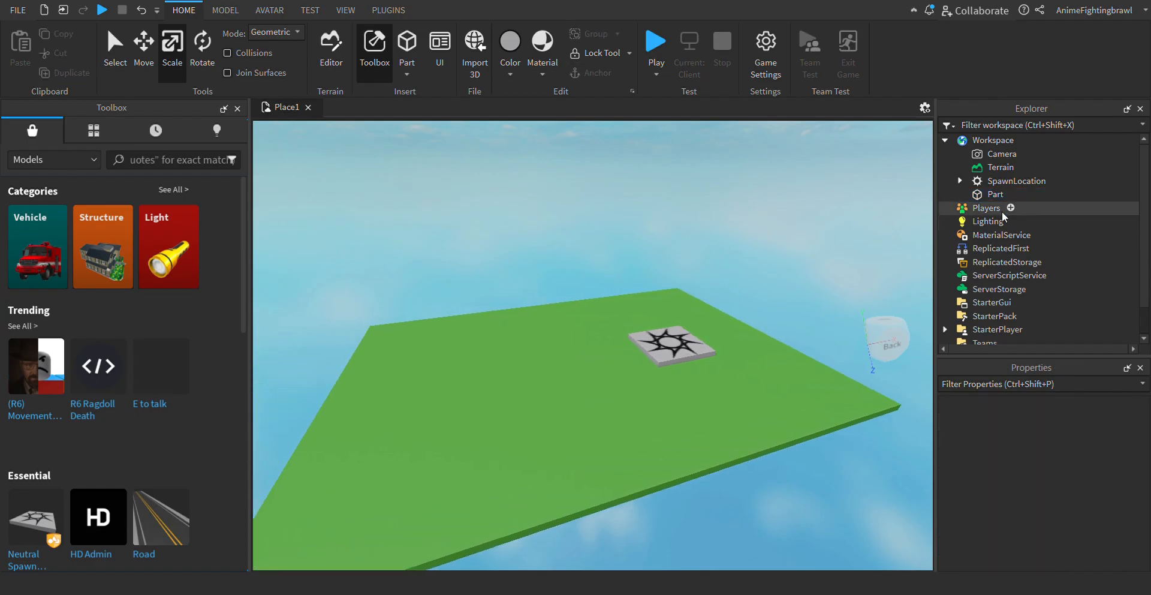
- Rename the green platform part to Baseplate
click(996, 195)
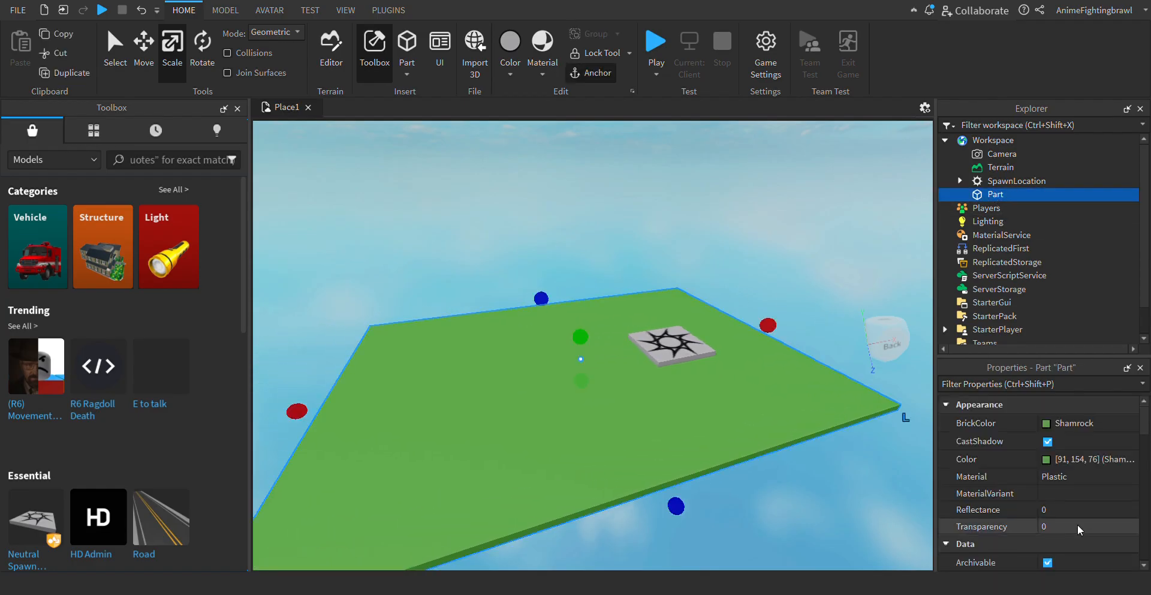
scroll(1054, 490, down, 10)
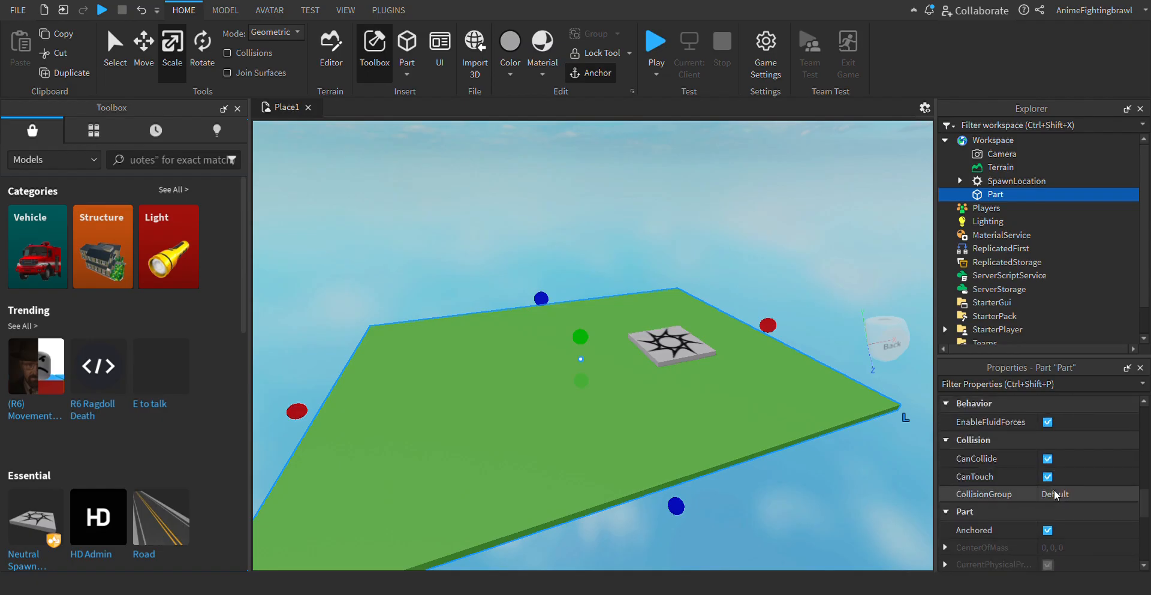
scroll(1056, 477, down, 5)
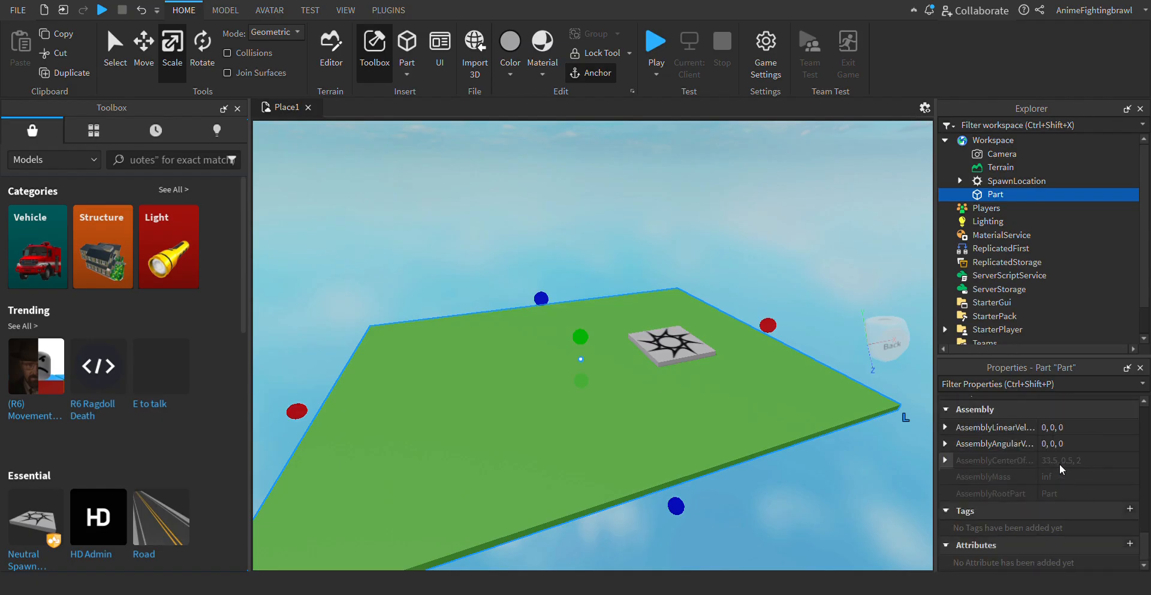
scroll(1060, 463, up, 10)
scroll(1059, 463, down, 3)
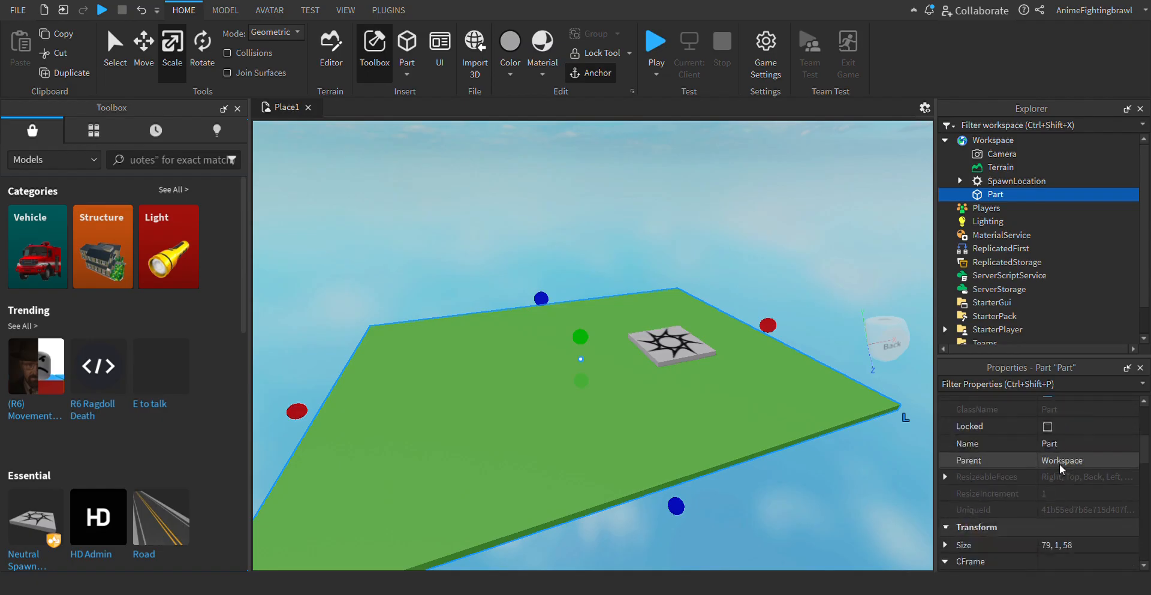
click(1061, 443)
text(b)
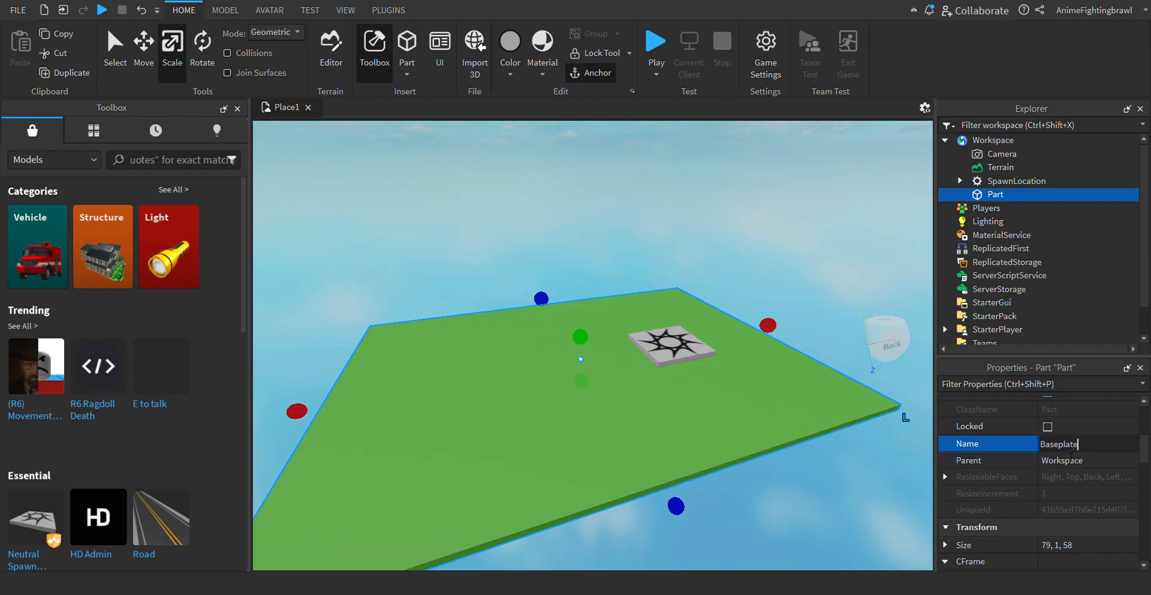
key(Return)
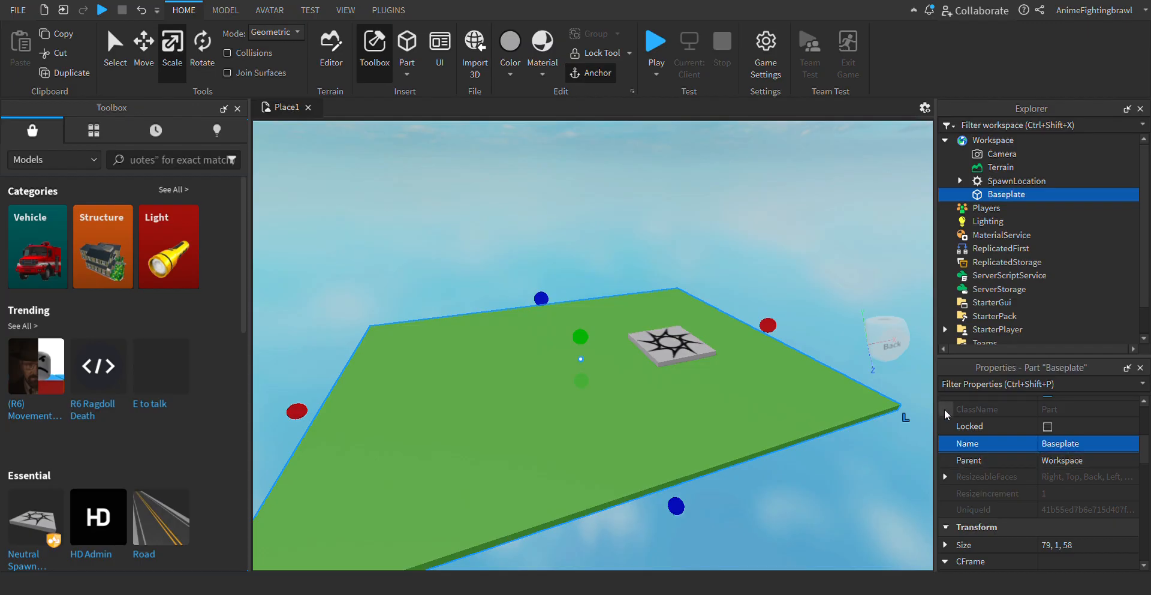
- Insert a folder into the Workspace and name it Map
click(1026, 140)
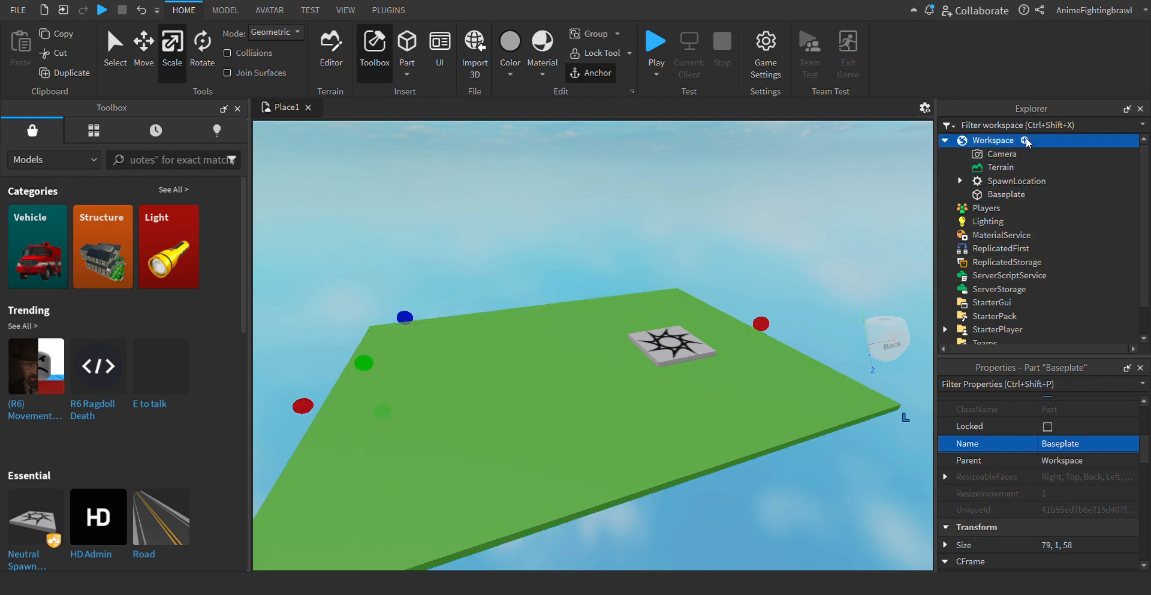
click(951, 236)
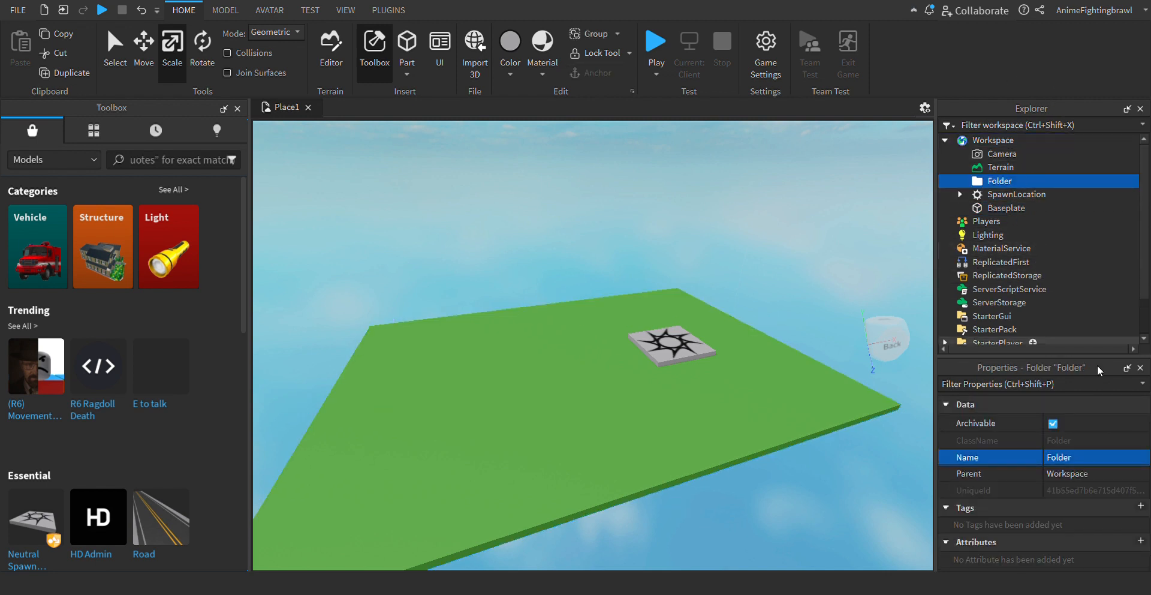
click(1073, 457)
text(Map)
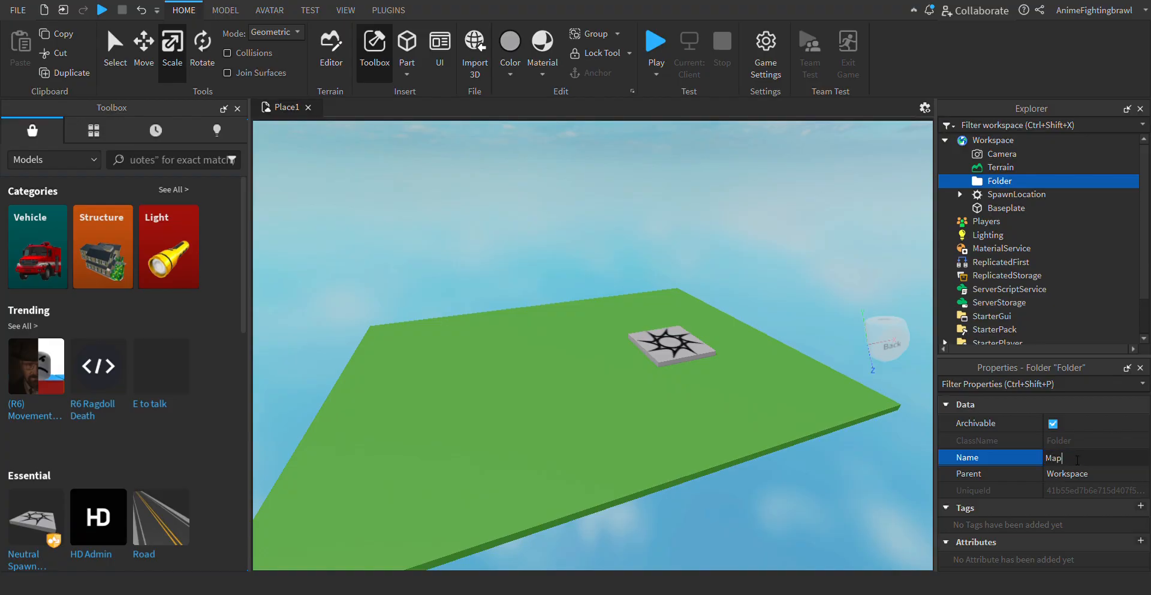
key(Return)
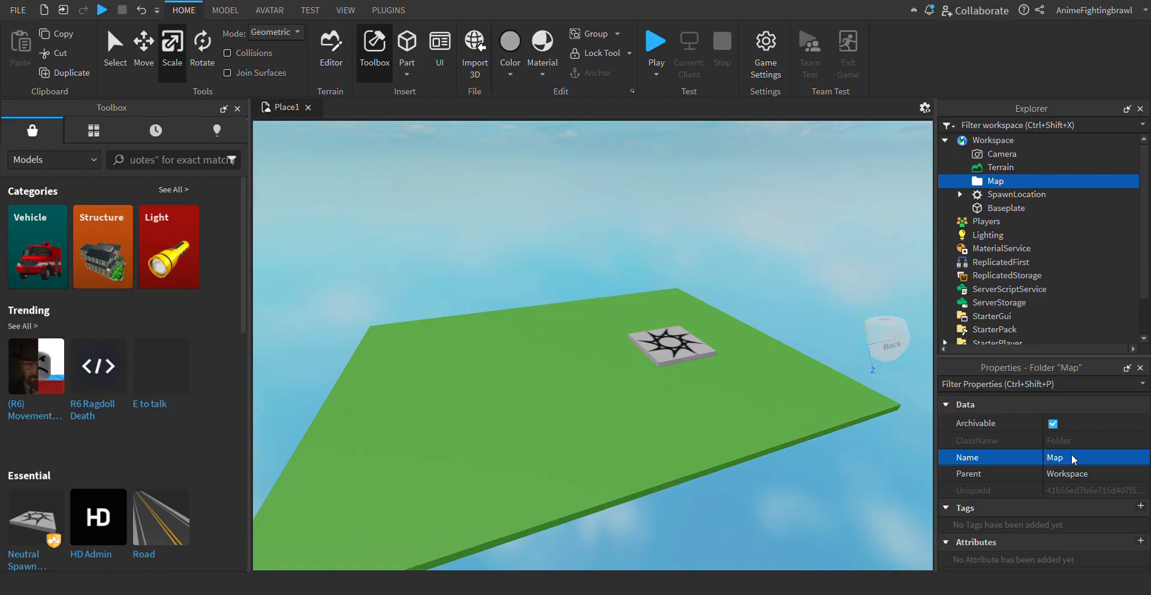
- Move the SpawnLocation and the Baseplate together into the Map folder, then clear the selection
click(1001, 209)
ctrl+click(998, 195)
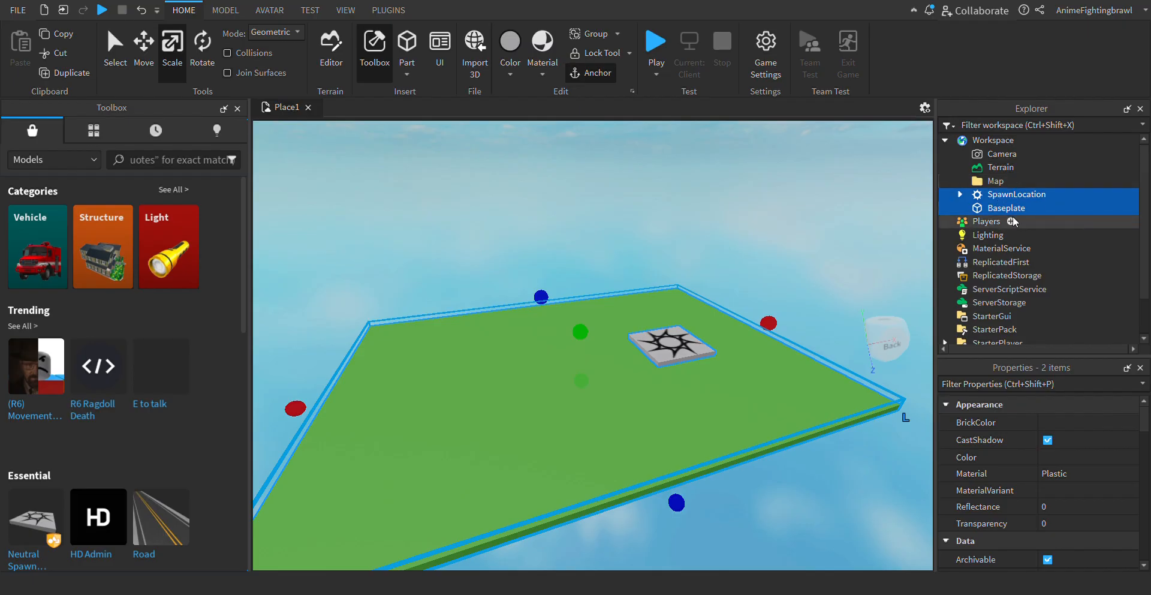
click(1018, 196)
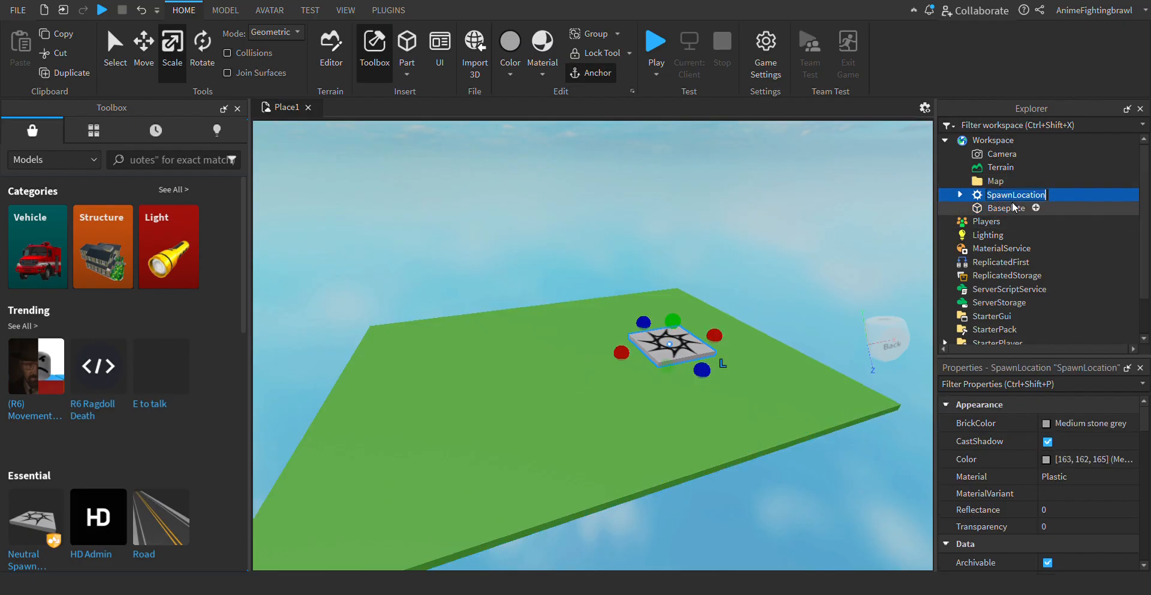
click(1068, 140)
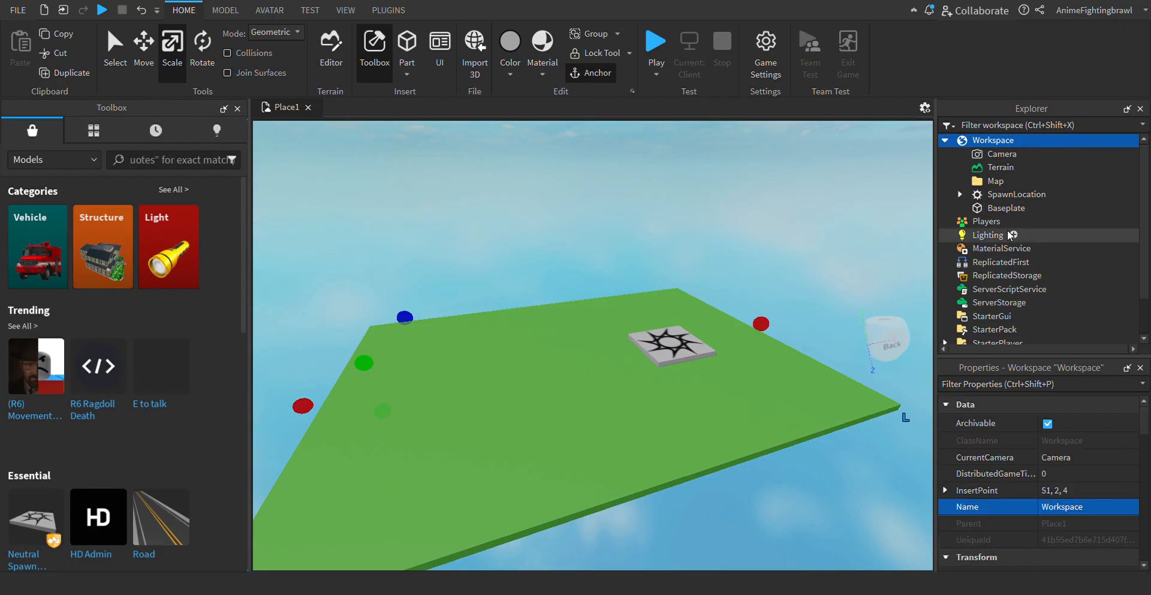
ctrl+click(978, 195)
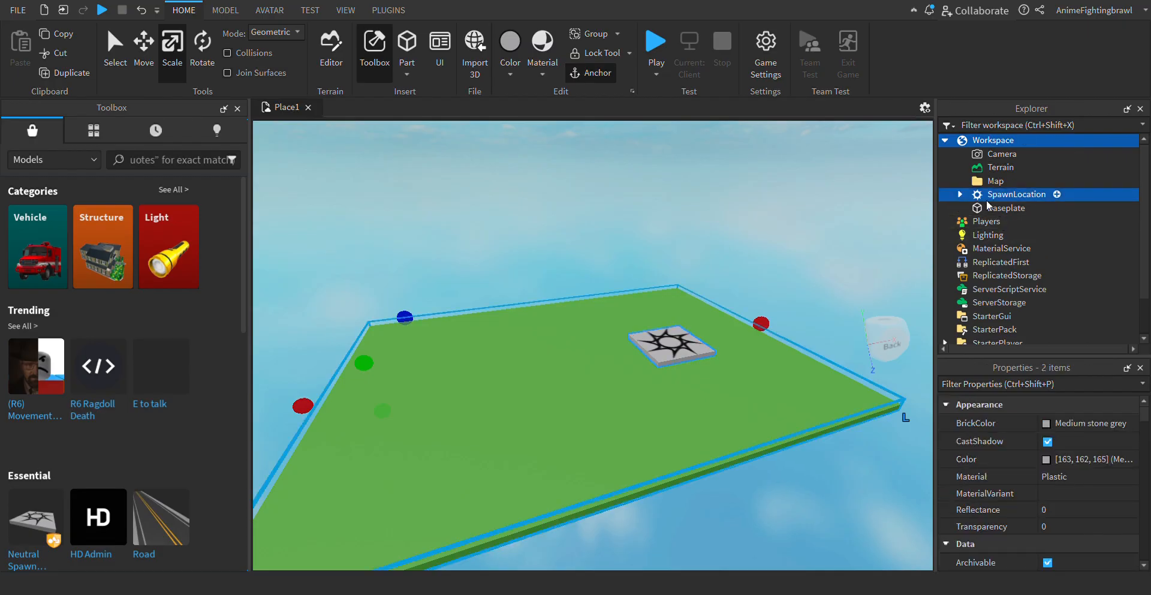
ctrl+click(1056, 139)
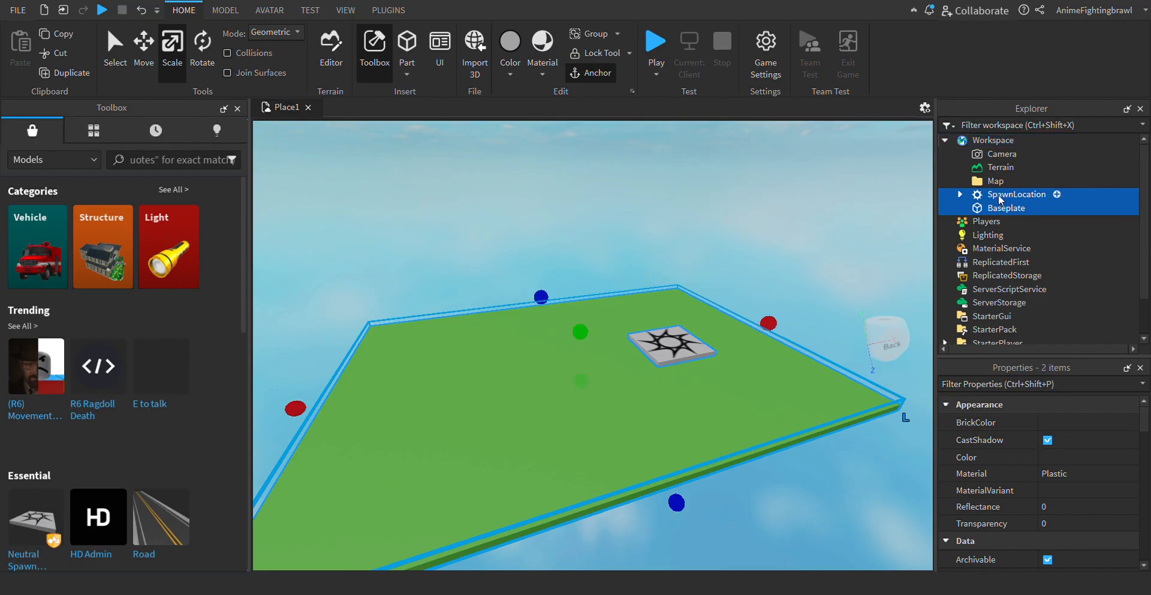
drag(999, 195, 1007, 183)
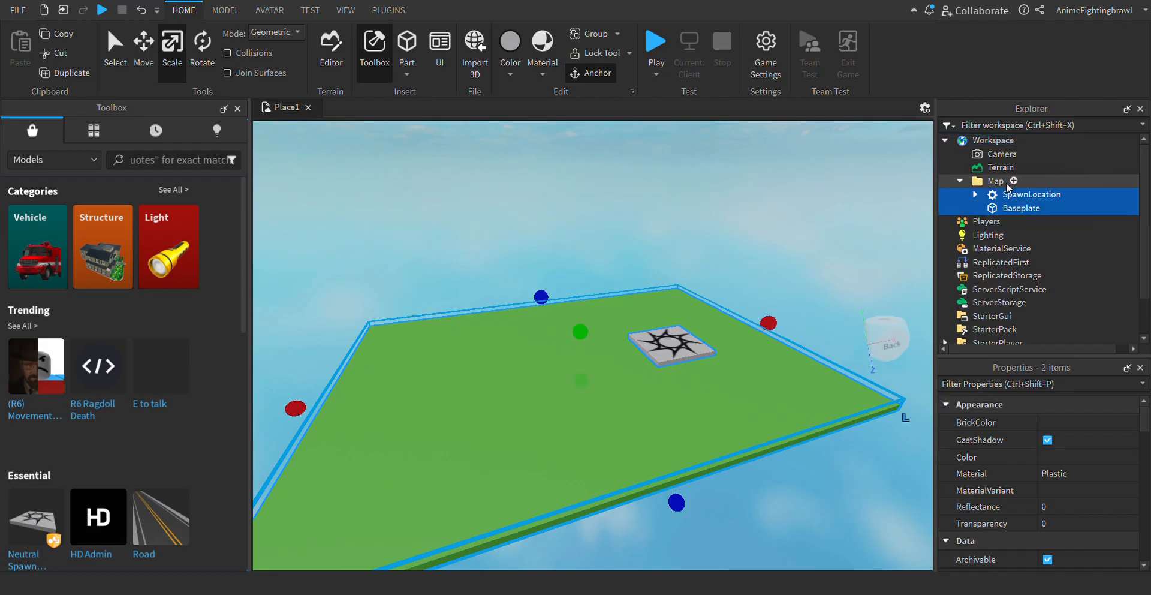
click(748, 243)
- Look over the green baseplate and the spawn from near and far
key(a)
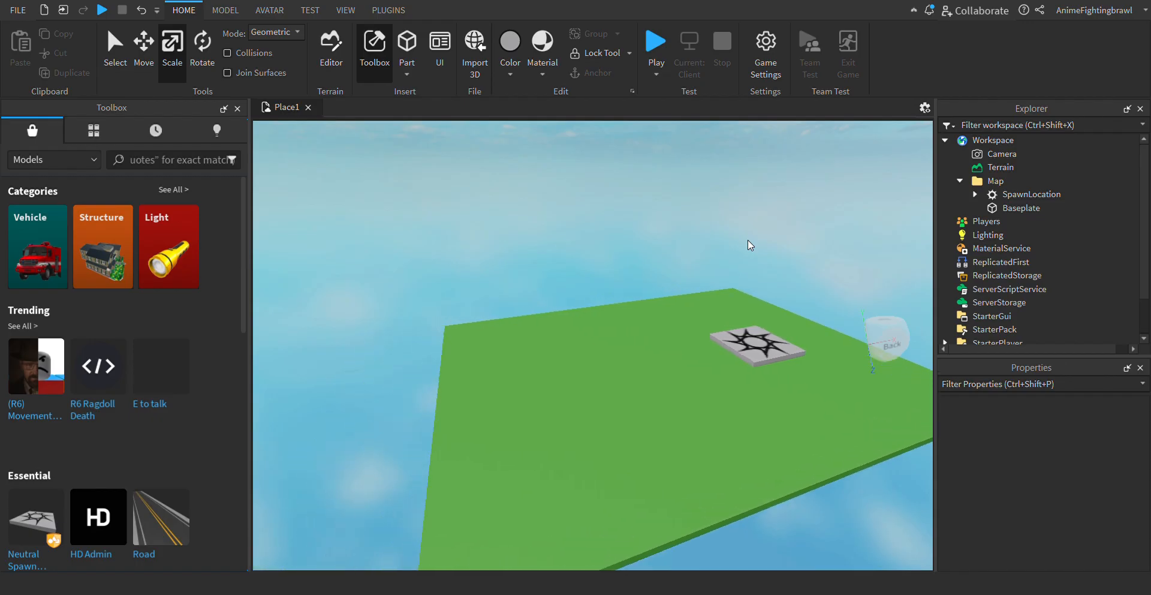
key(w)
key(s)
key(d)
key(w)
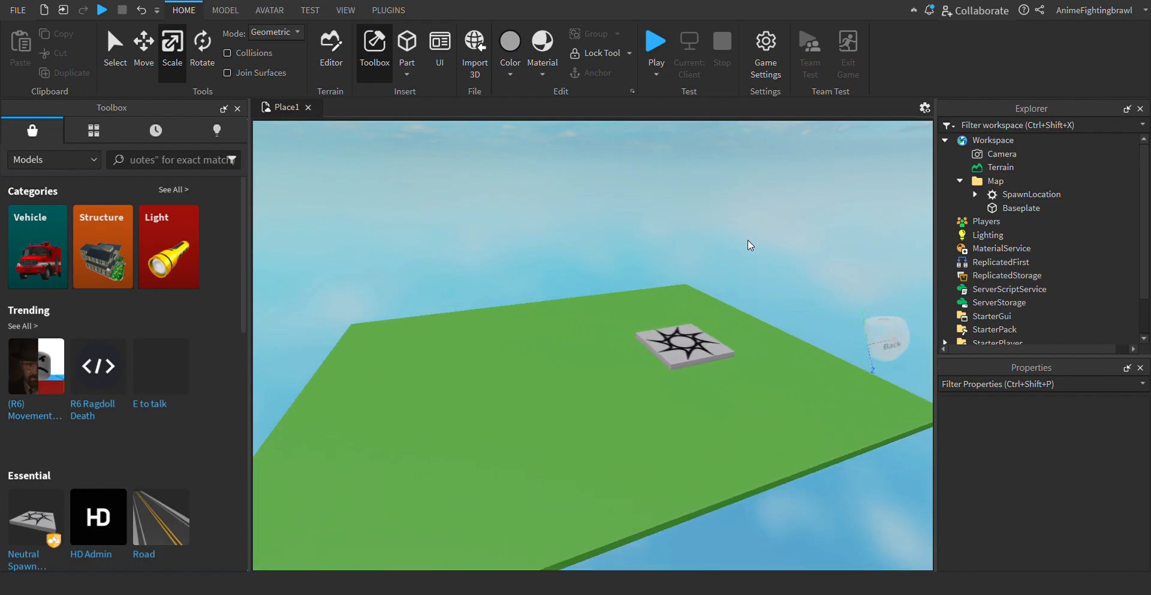
key(w)
key(a)
key(w)
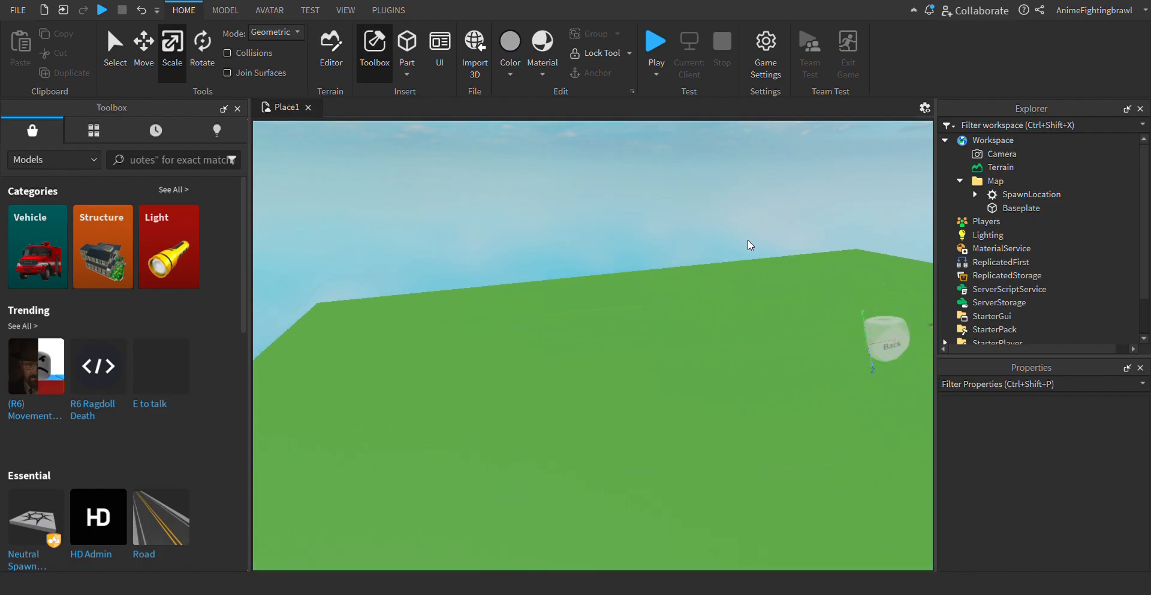
right_drag(748, 240, 748, 240)
key(w)
key(w)
key(s)
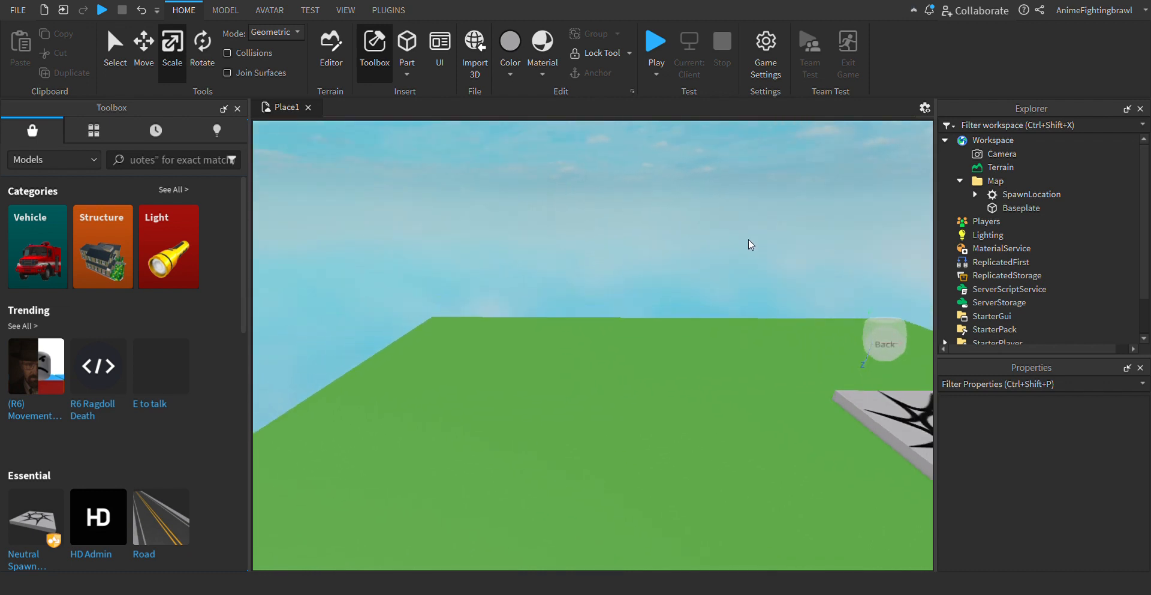
- Enlarge the Baseplate by stretching its left side and its front side outward with the Scale tool
key(s)
click(599, 412)
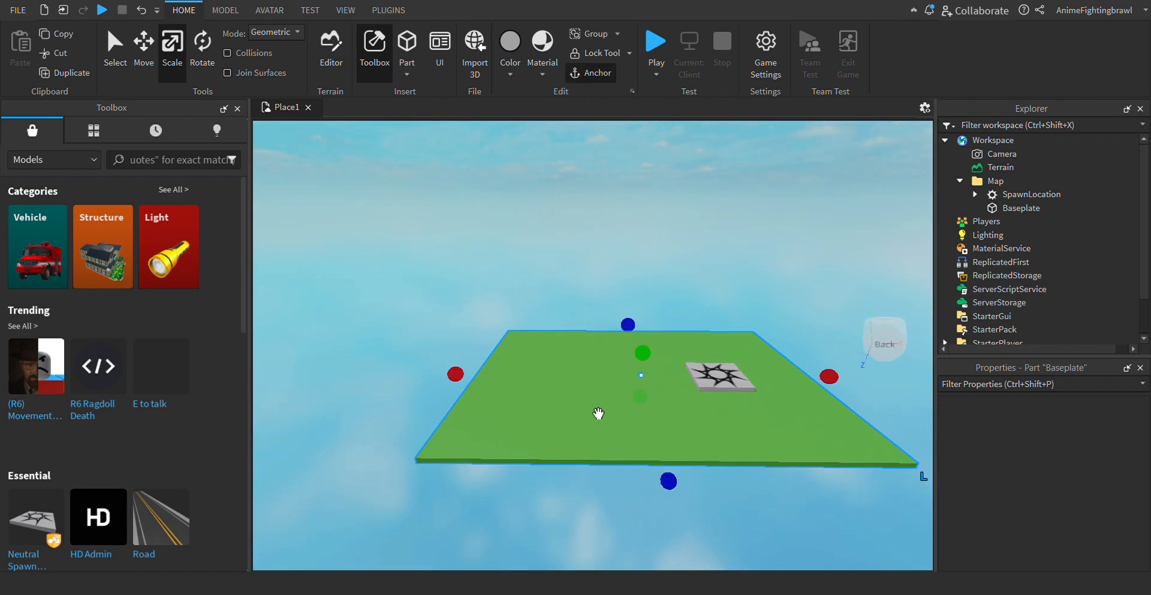
drag(455, 375, 226, 399)
key(s)
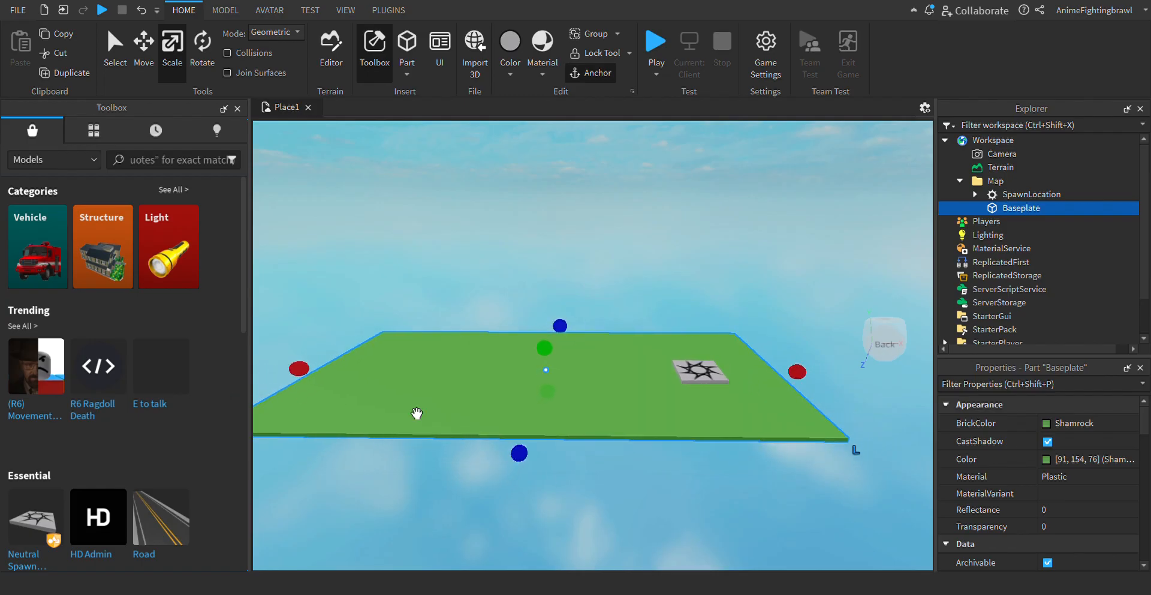
drag(531, 480, 499, 567)
key(s)
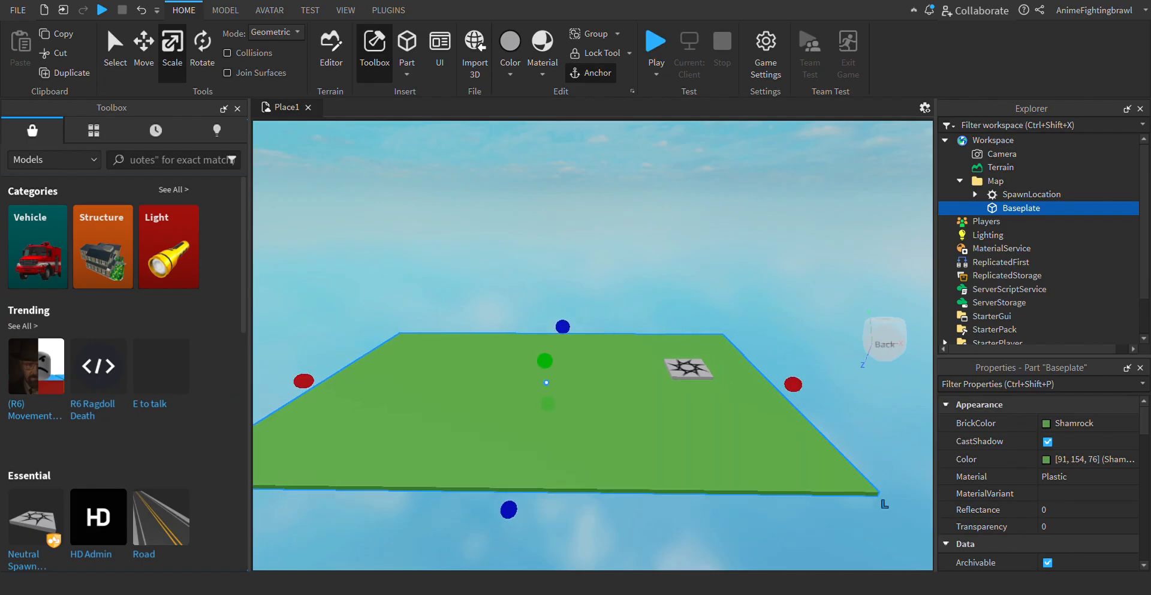
drag(532, 468, 519, 521)
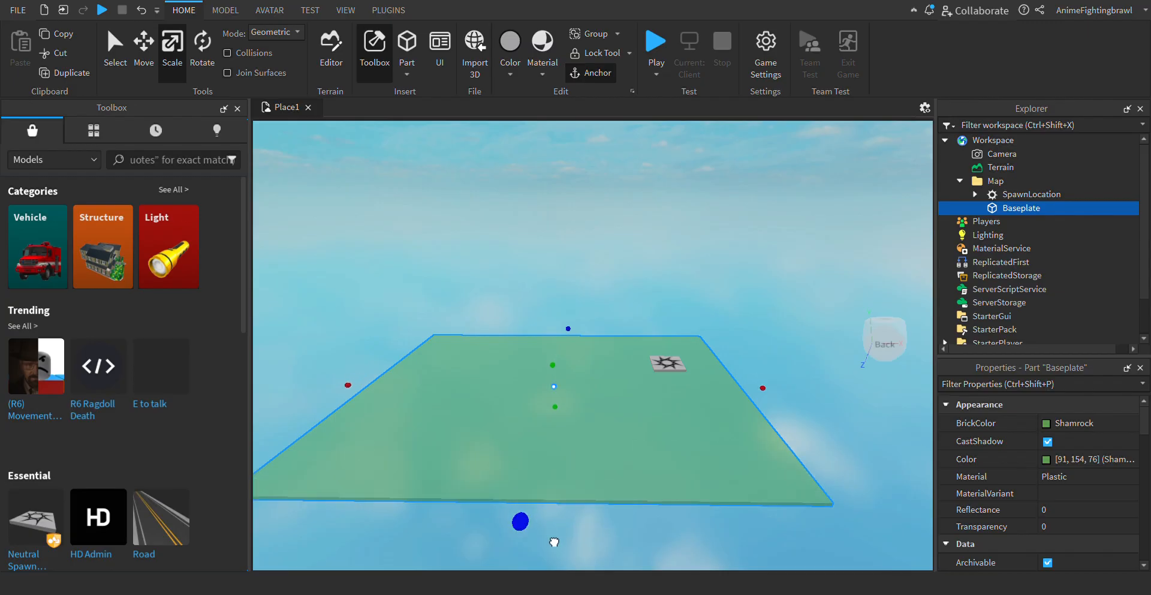
- Move the SpawnLocation across the enlarged baseplate, farther away from its back edge
drag(672, 367, 672, 408)
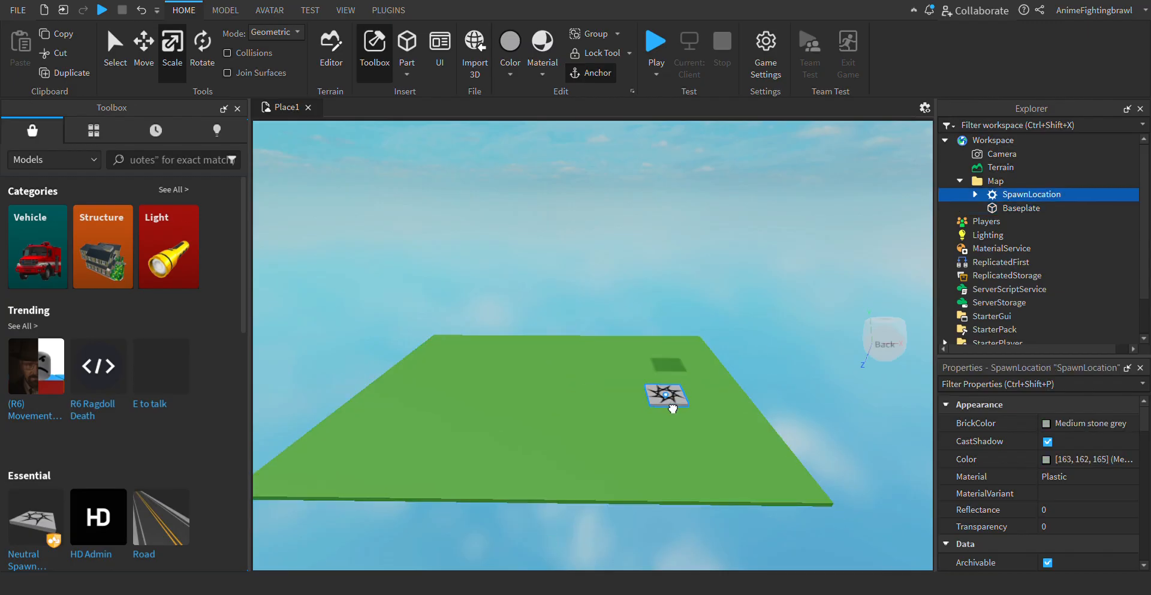
click(587, 125)
key(w)
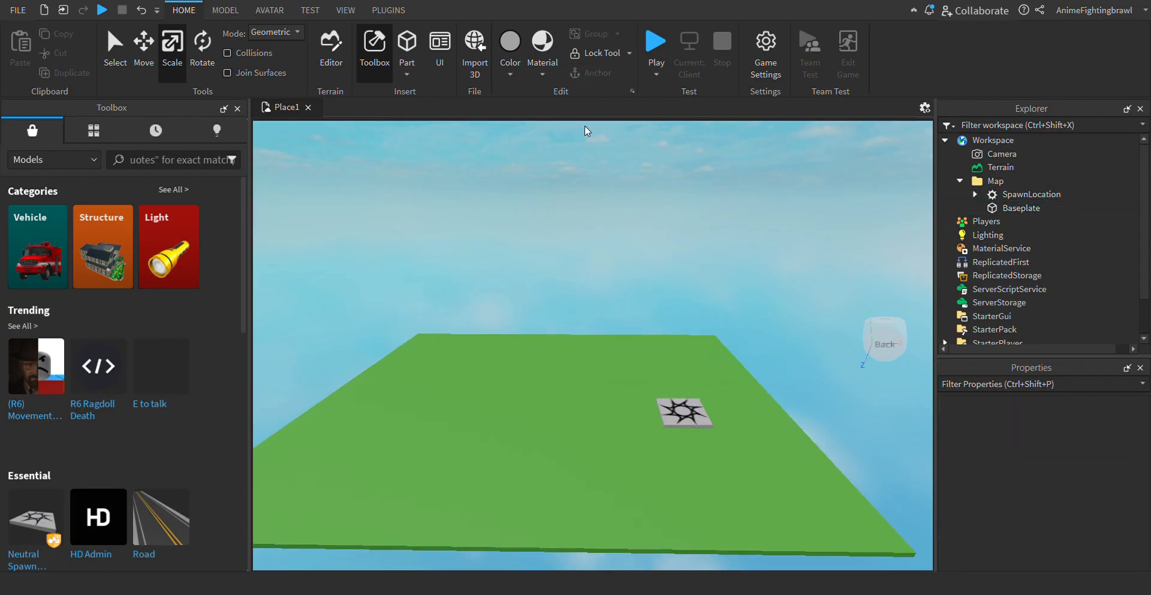
- Insert a cylinder part standing upright on the green baseplate and keep it selected
key(w)
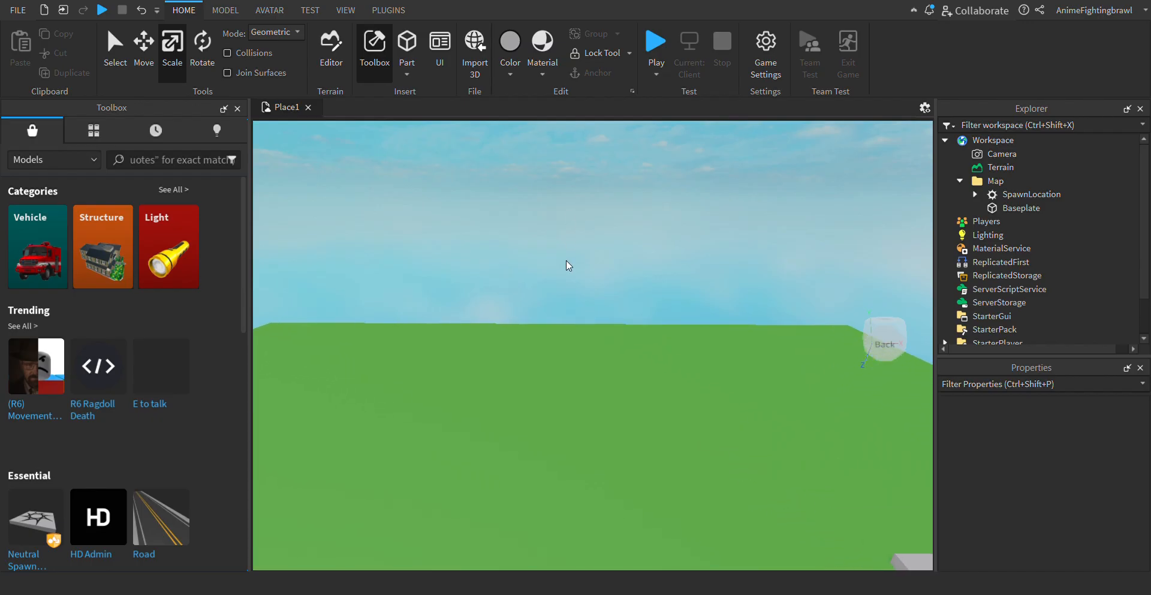
mouse_move(567, 260)
right_down()
mouse_move(588, 276)
mouse_move(566, 261)
right_up()
key(w)
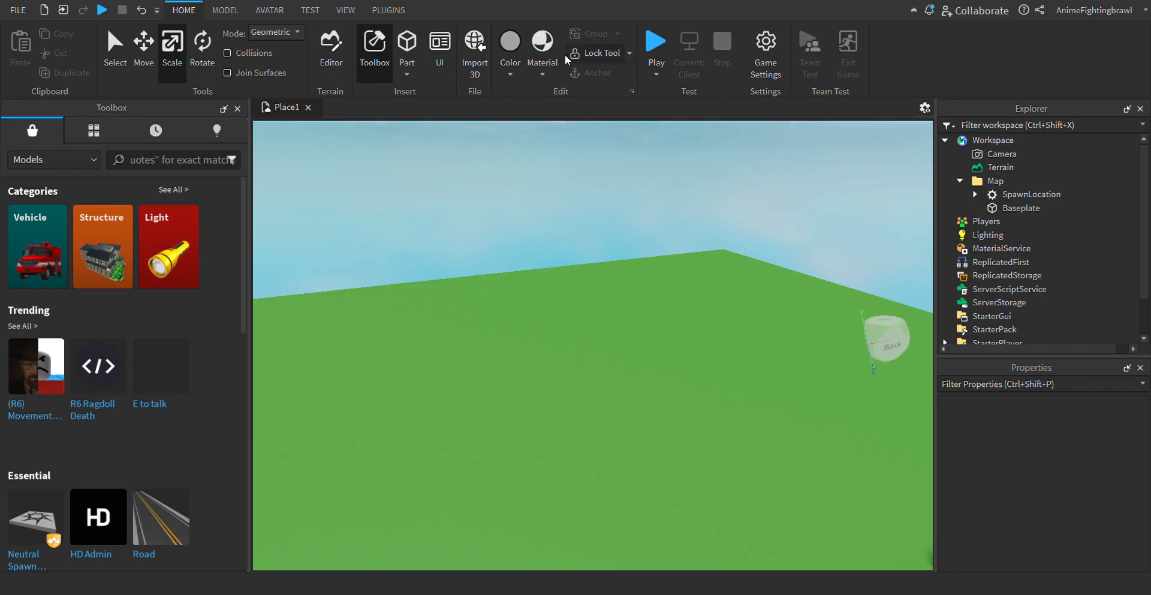
click(430, 163)
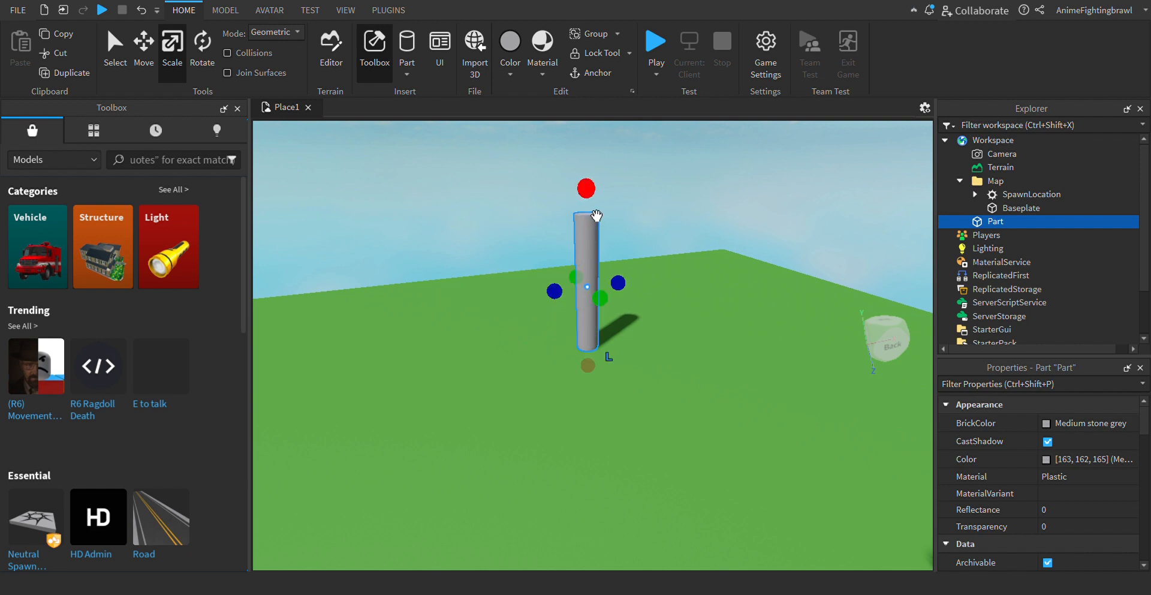
click(693, 179)
click(597, 317)
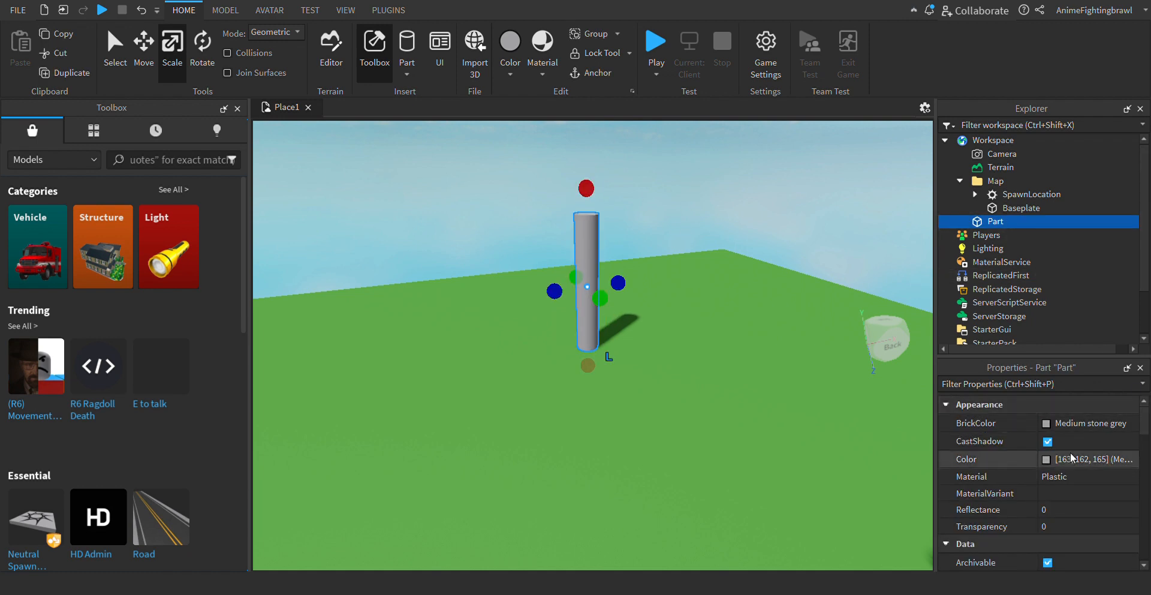
- Set the upright cylinder's BrickColor to Burnt Sienna and look over the coloured trunk up close
click(1047, 426)
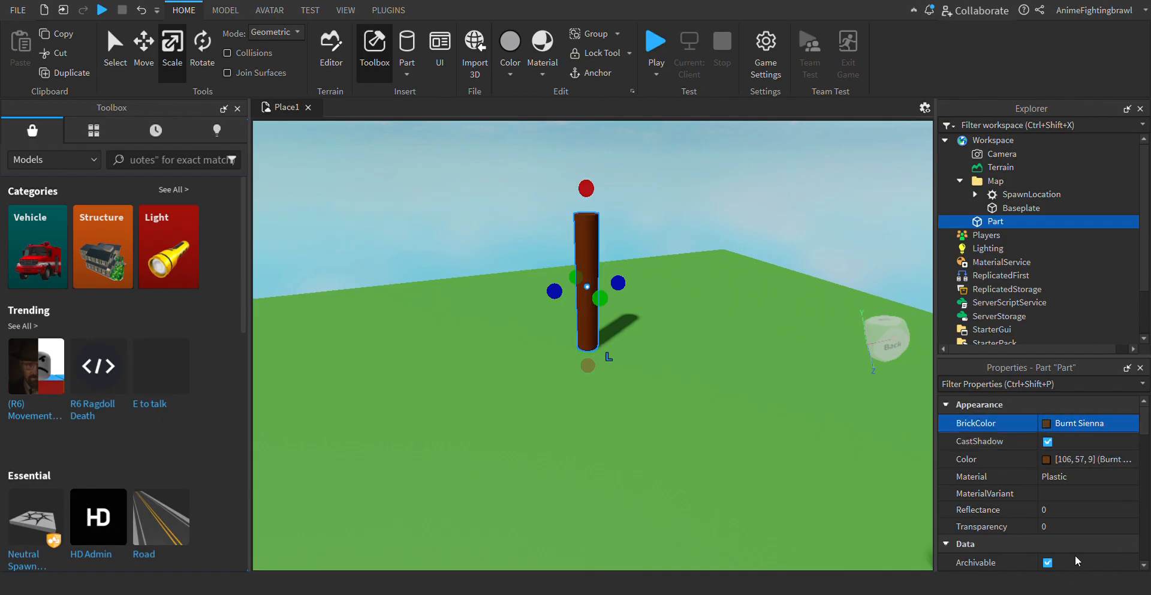
click(804, 196)
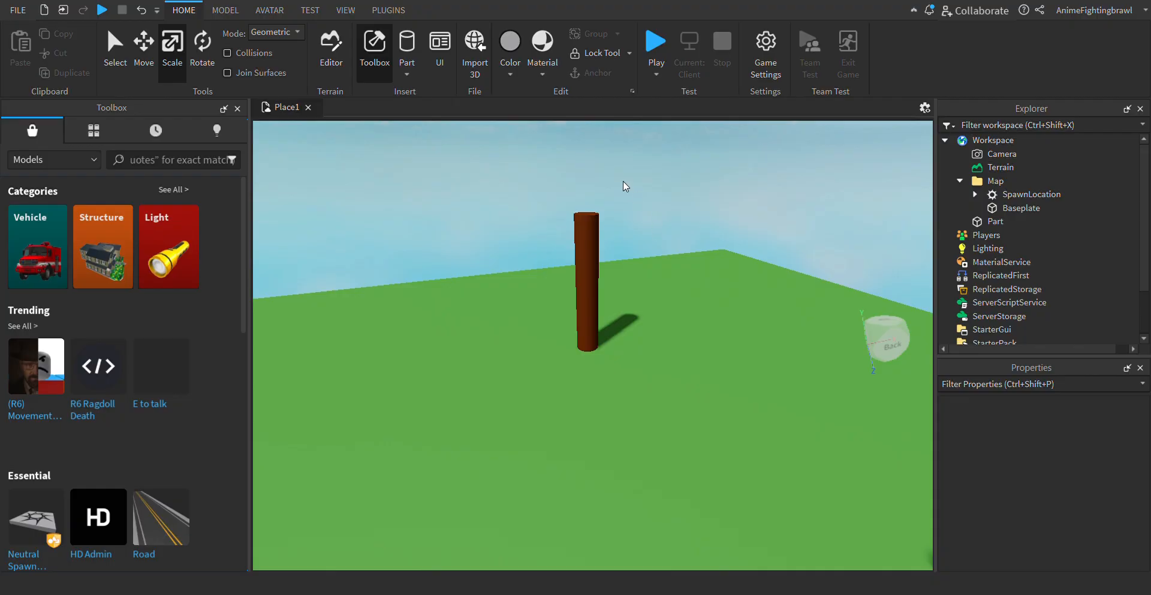
right_drag(624, 181, 624, 181)
key(w)
key(d)
key(a)
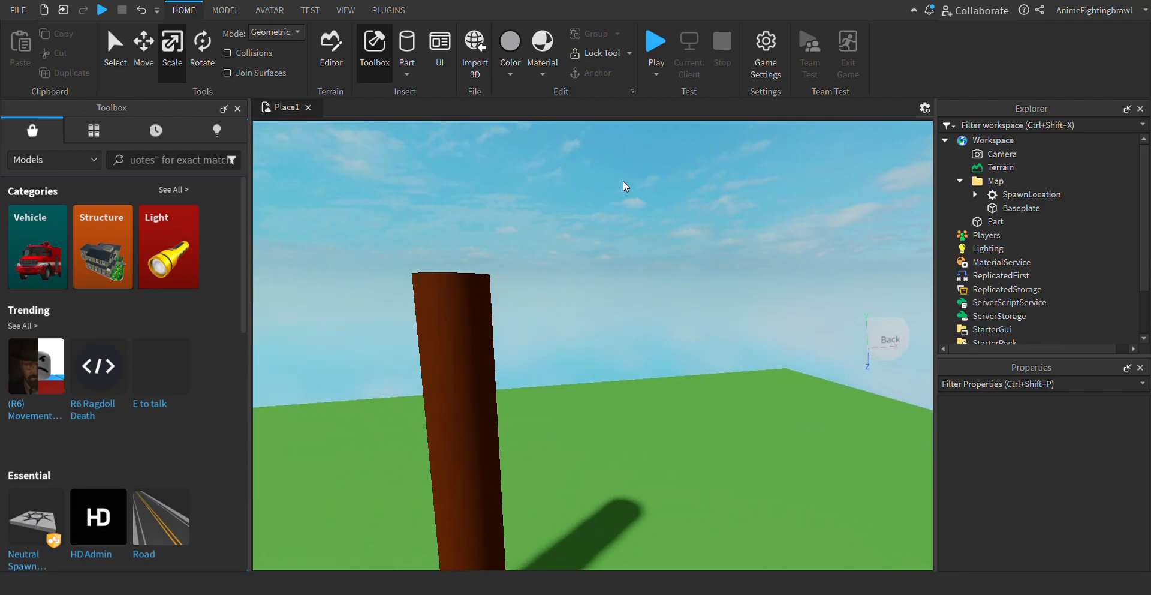
key(s)
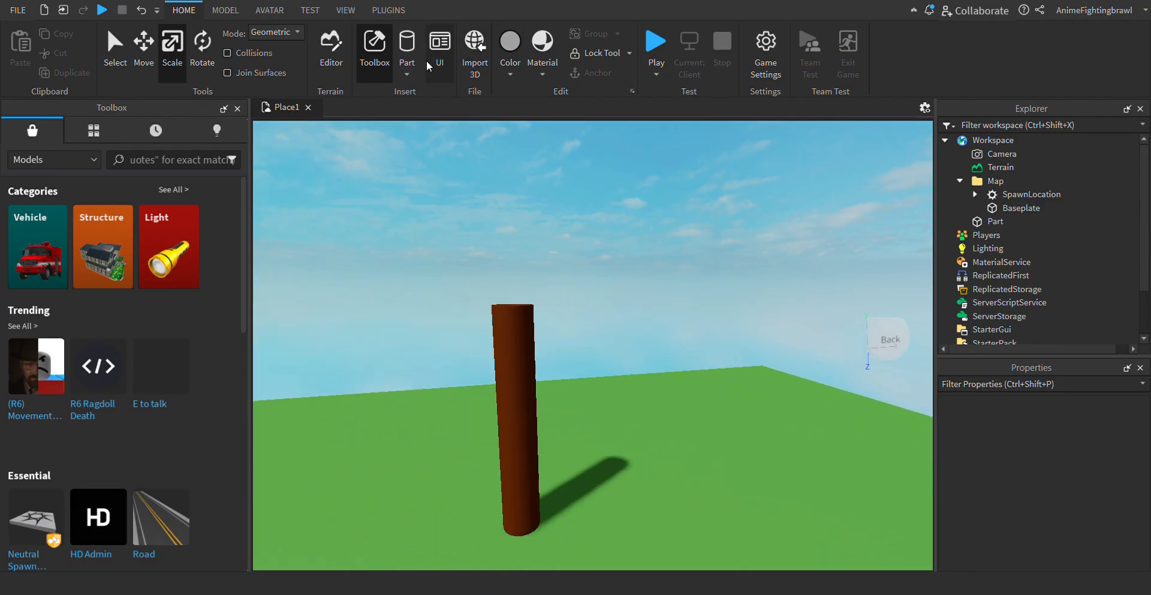
- Insert a sphere part and move it beside the brown trunk, raised above the baseplate
click(420, 110)
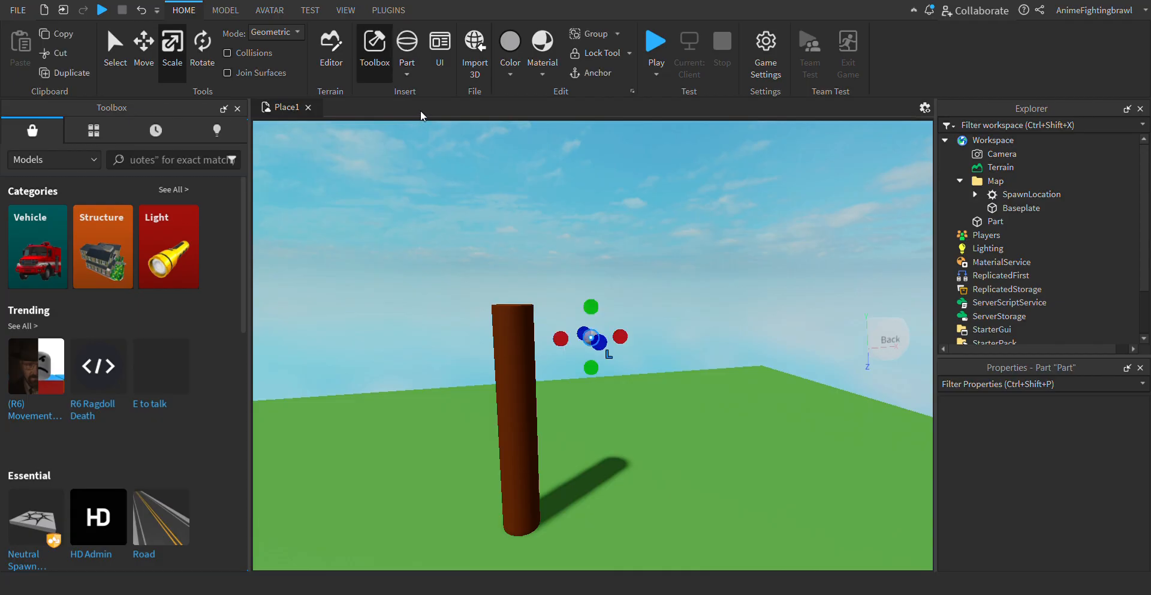
click(135, 60)
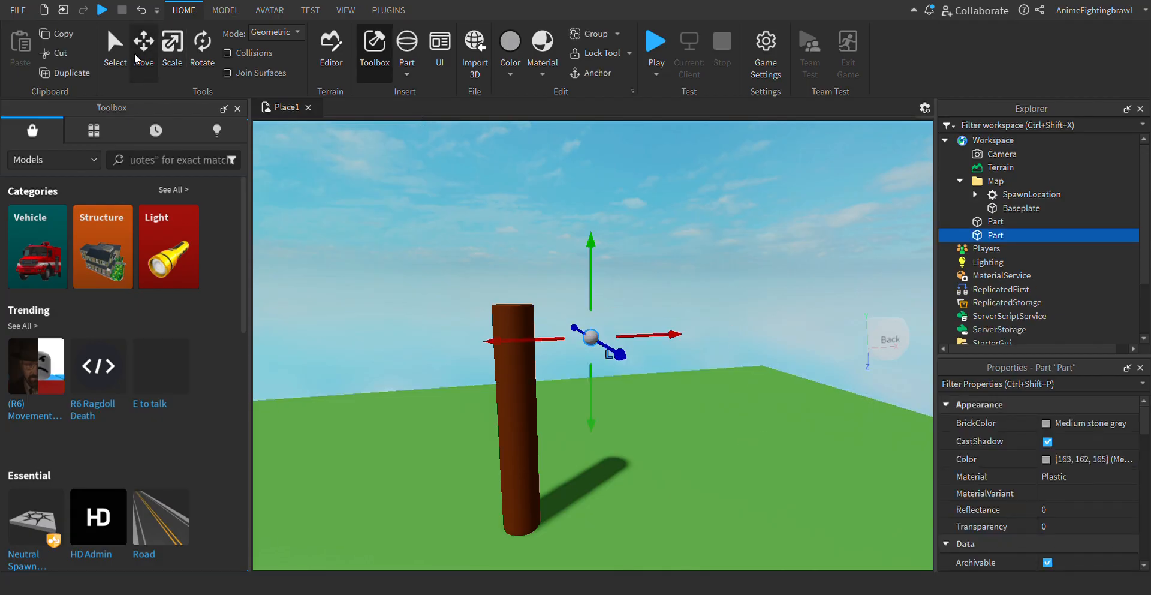
drag(642, 380, 759, 519)
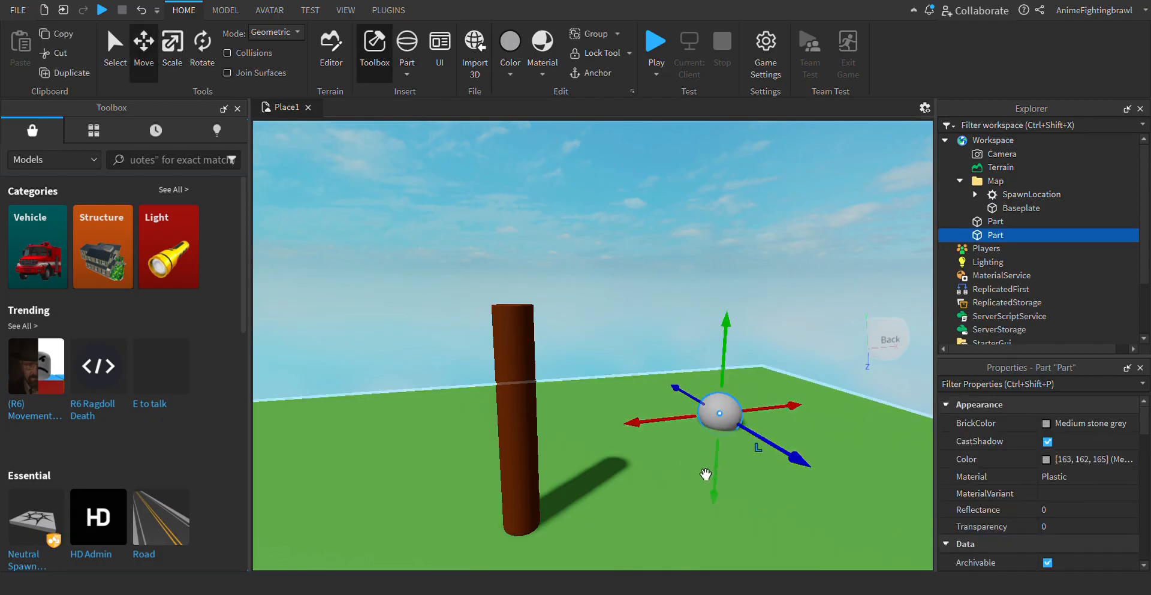
drag(665, 429, 596, 470)
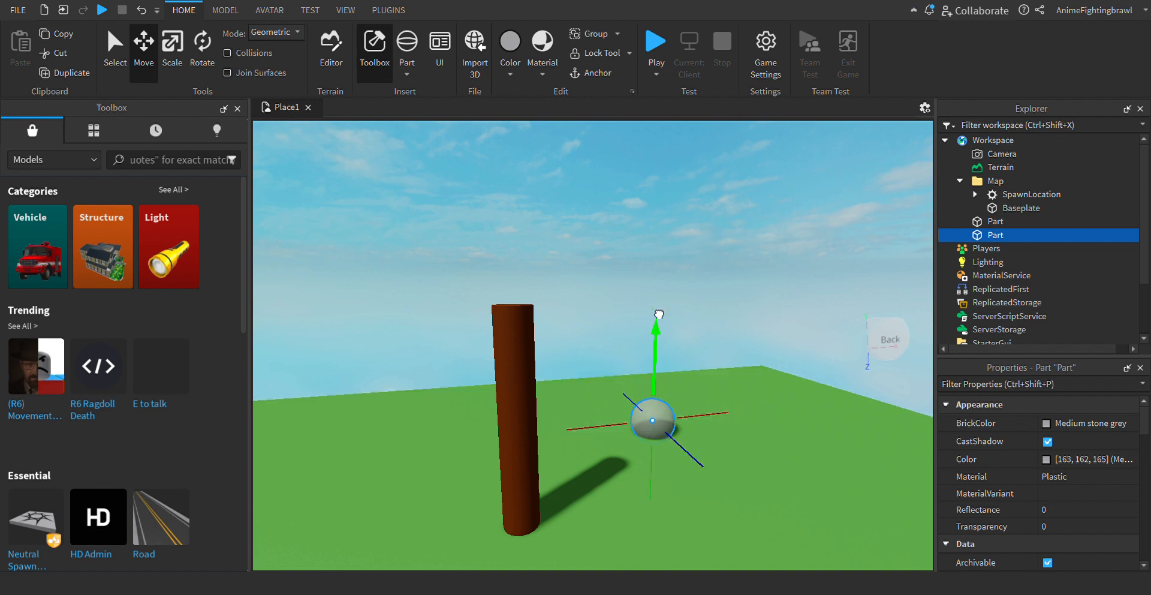
drag(655, 336, 643, 248)
- Enlarge the sphere with the Scale tool until it is much wider than the trunk, and place it on the trunk's upper end
click(175, 48)
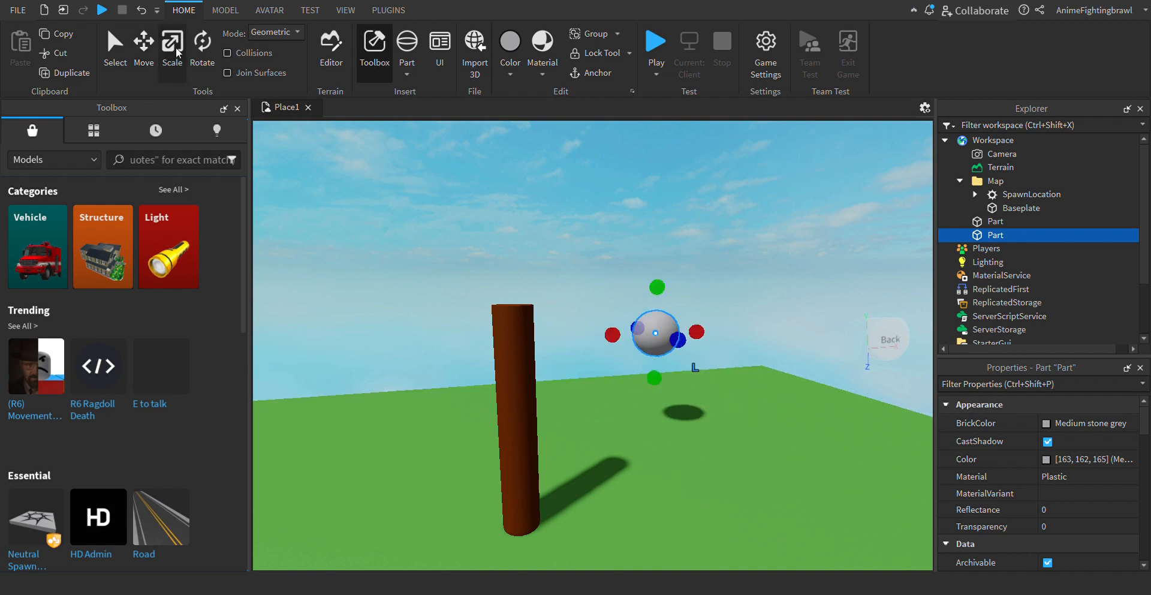
drag(654, 378, 652, 429)
drag(676, 374, 505, 549)
click(145, 63)
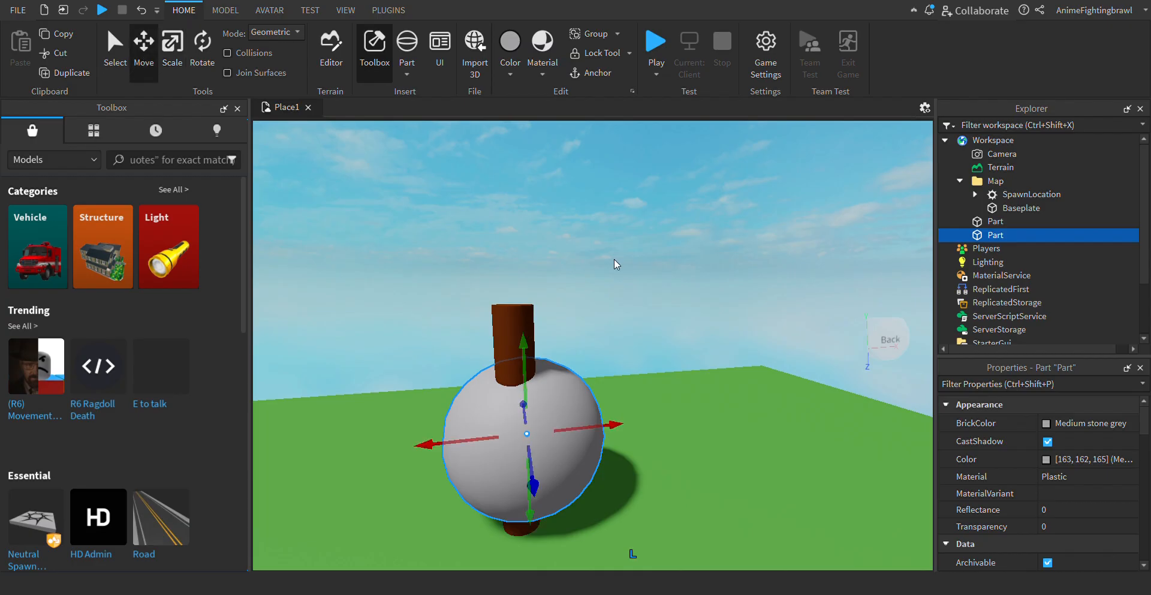
drag(551, 384, 545, 240)
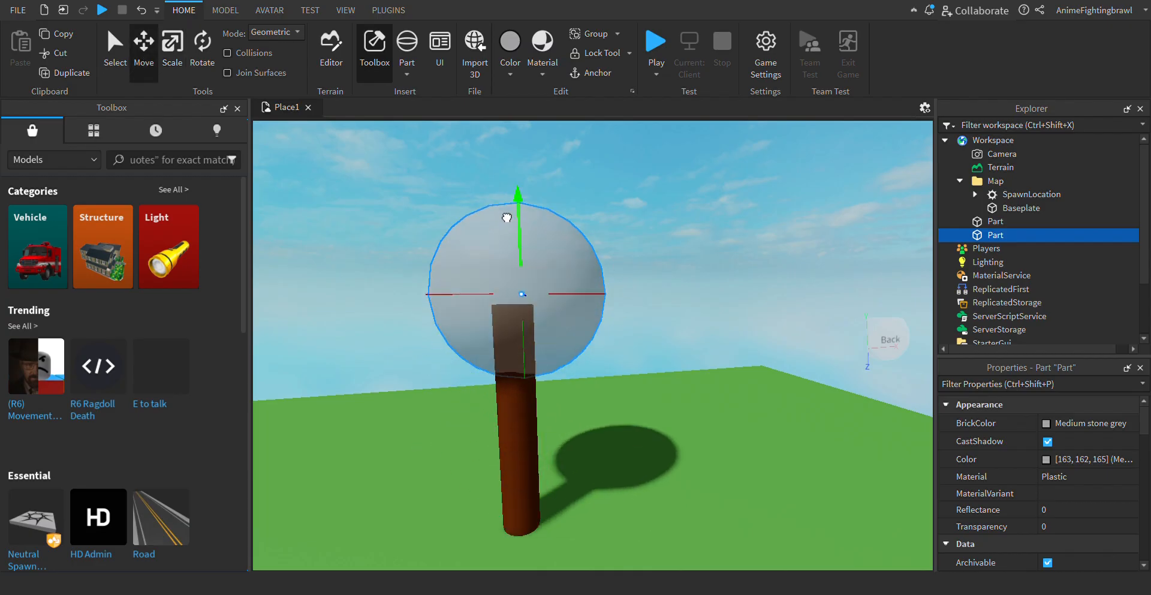
- Examine from several sides and from above how the sphere sits on the trunk
click(706, 201)
key(a)
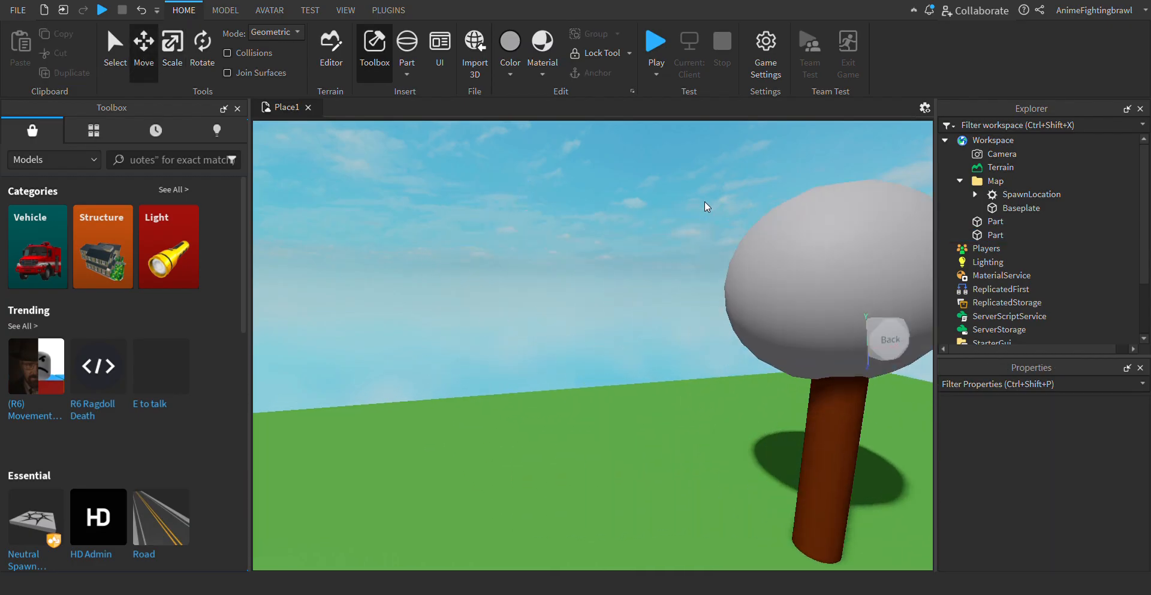
key(d)
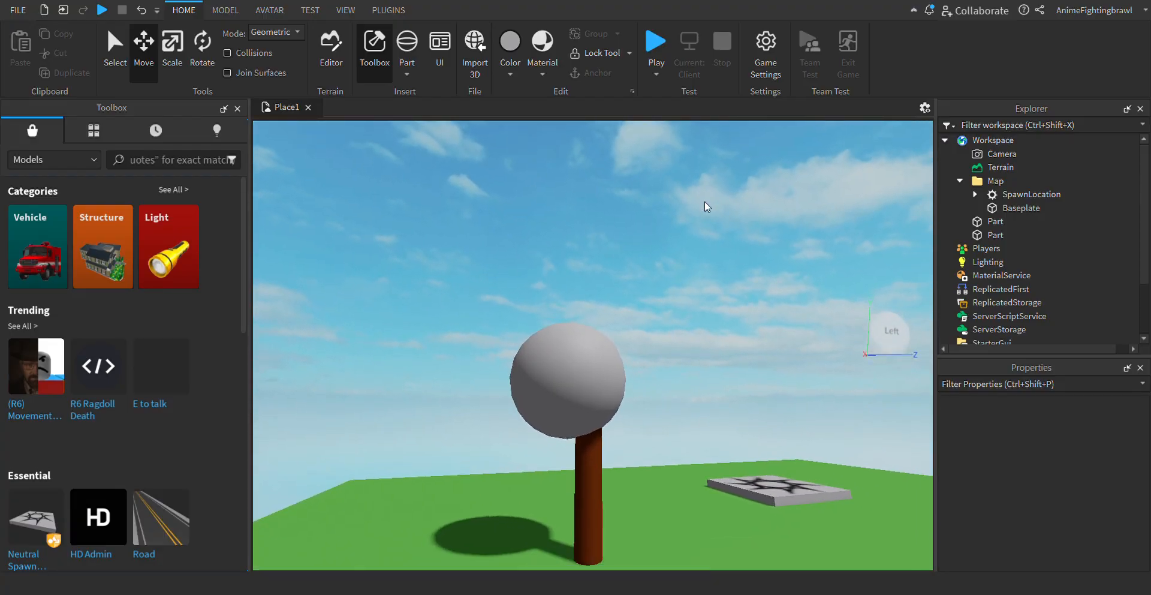
click(576, 394)
key(w)
key(d)
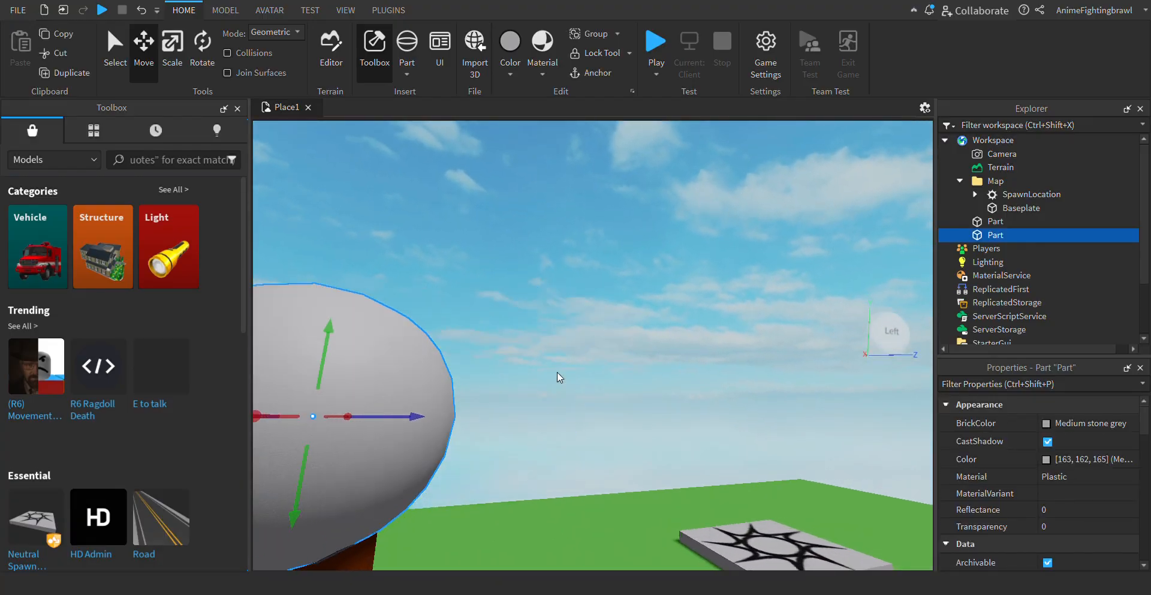
key(a)
key(d)
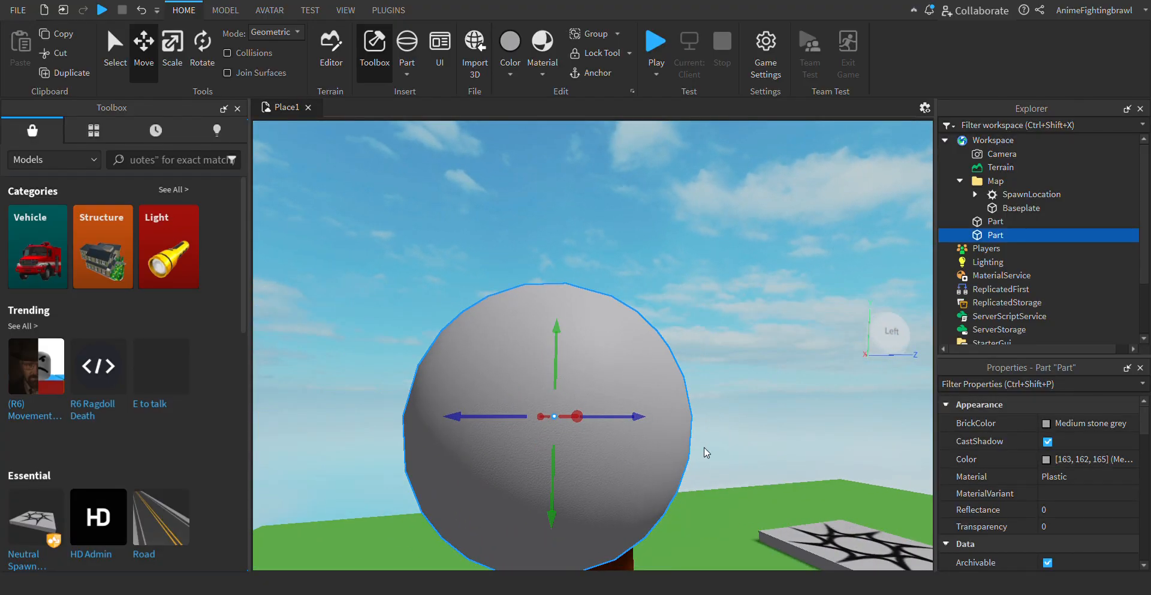
click(889, 355)
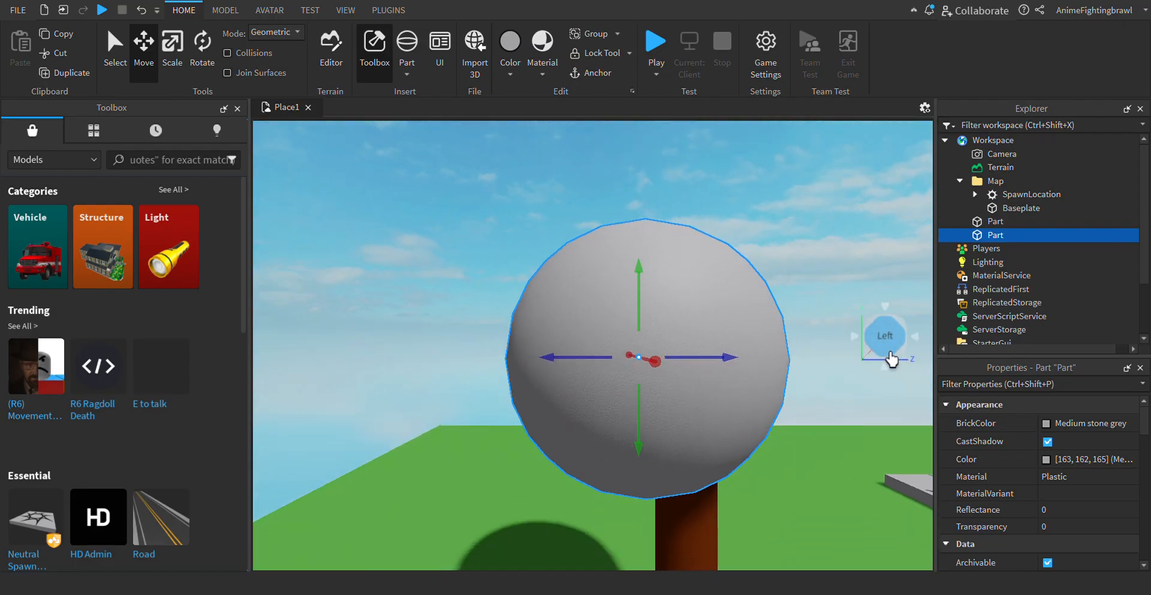
click(865, 320)
key(s)
key(a)
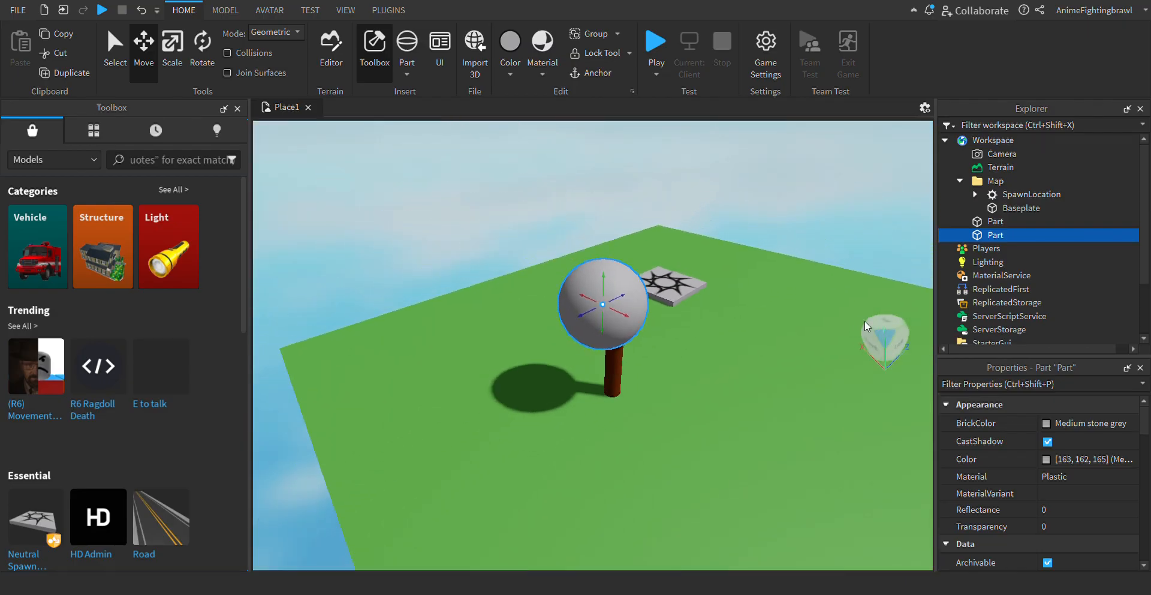
drag(713, 293, 726, 289)
click(760, 231)
key(w)
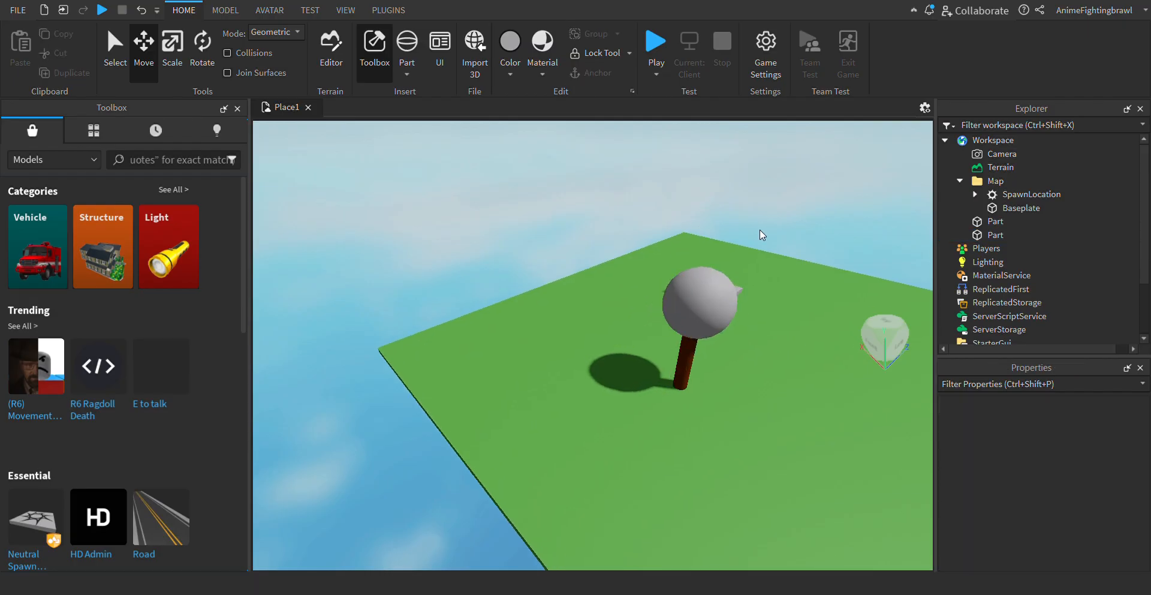
key(d)
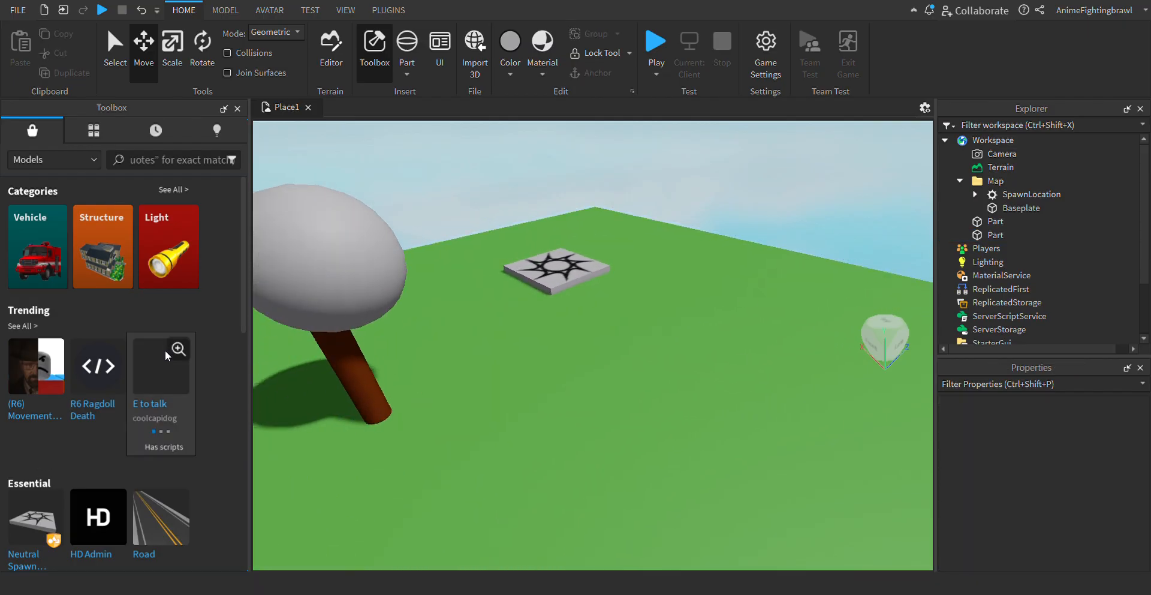
- Try to reposition the sphere on the trunk by moving it freehand, and undo the move
click(314, 309)
key(a)
drag(331, 309, 304, 304)
drag(472, 291, 405, 287)
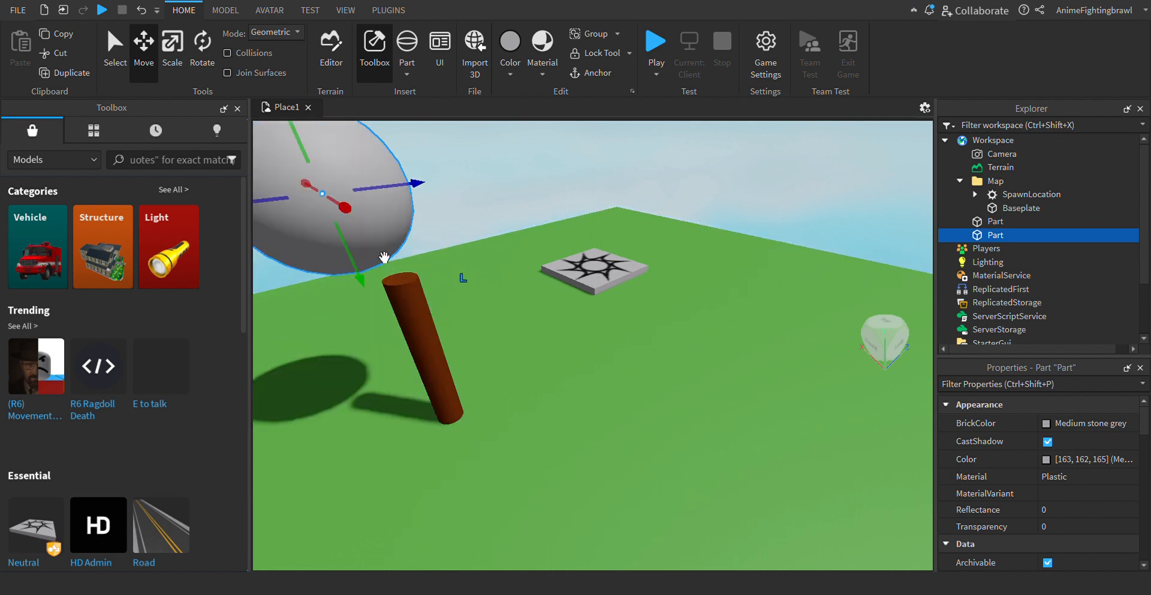
drag(366, 234, 427, 255)
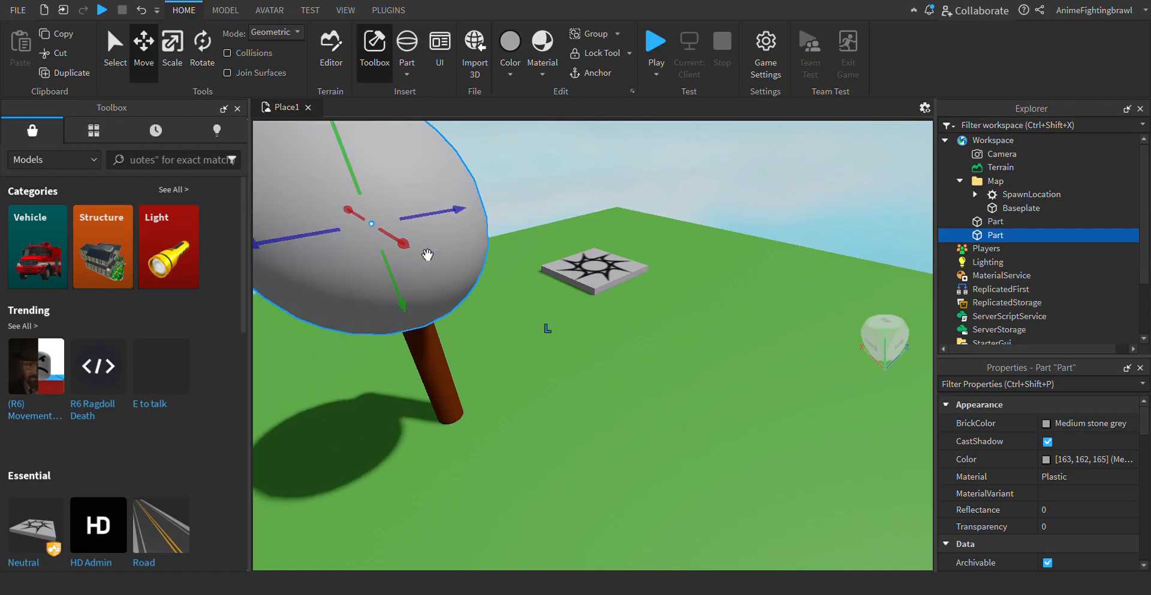
key(ctrl+z)
- Check the sphere's alignment with the trunk from the left, right, back and above
key(a)
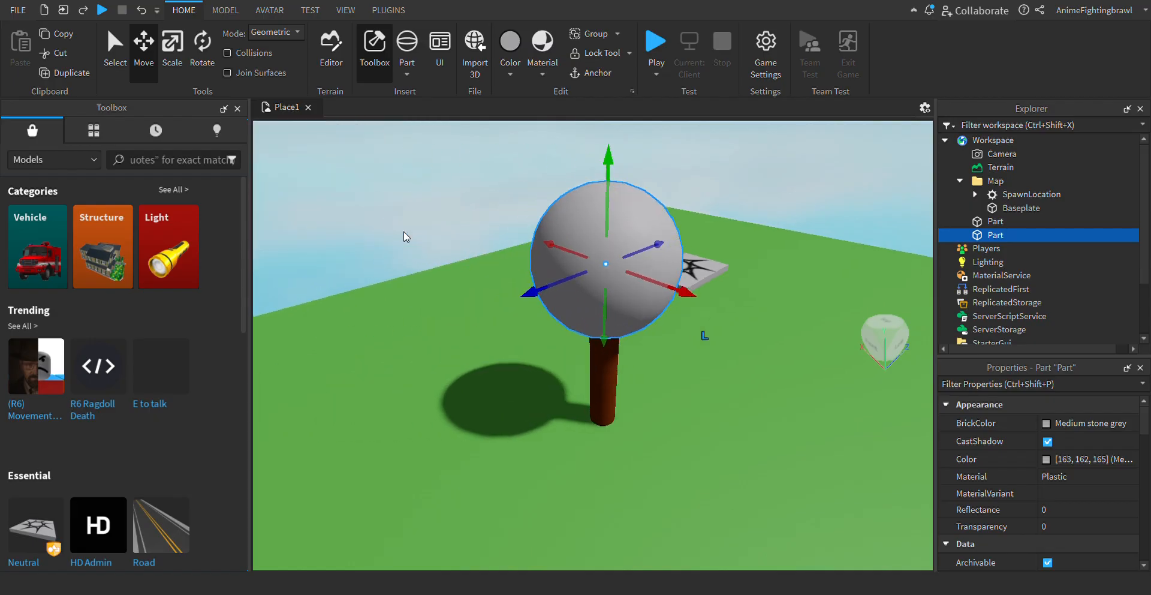
key(w)
key(d)
key(s)
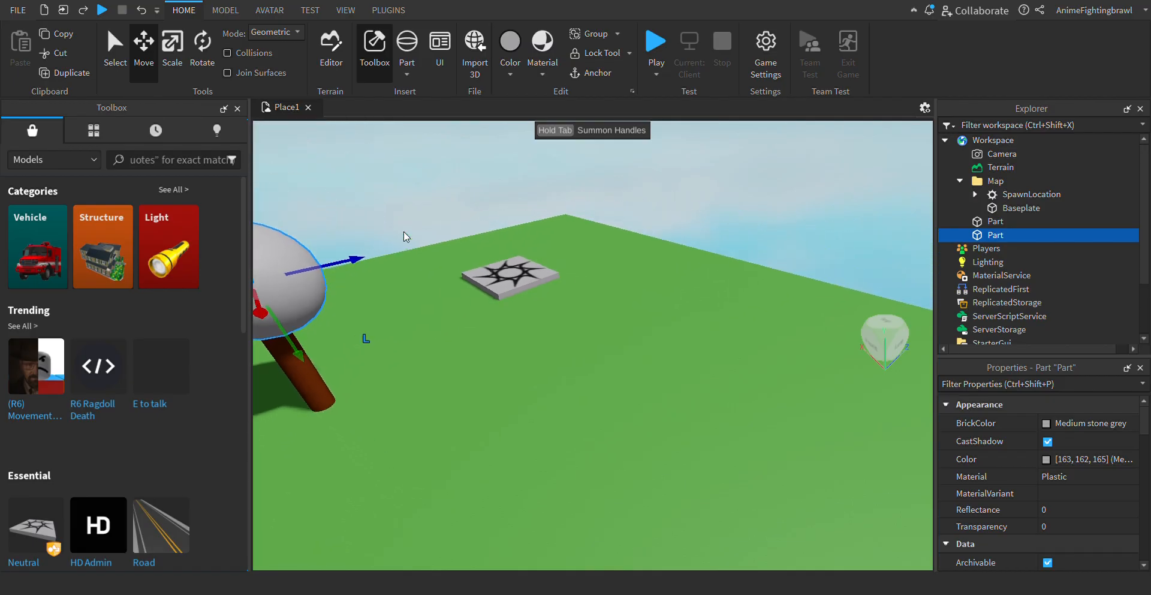
key(w)
key(a)
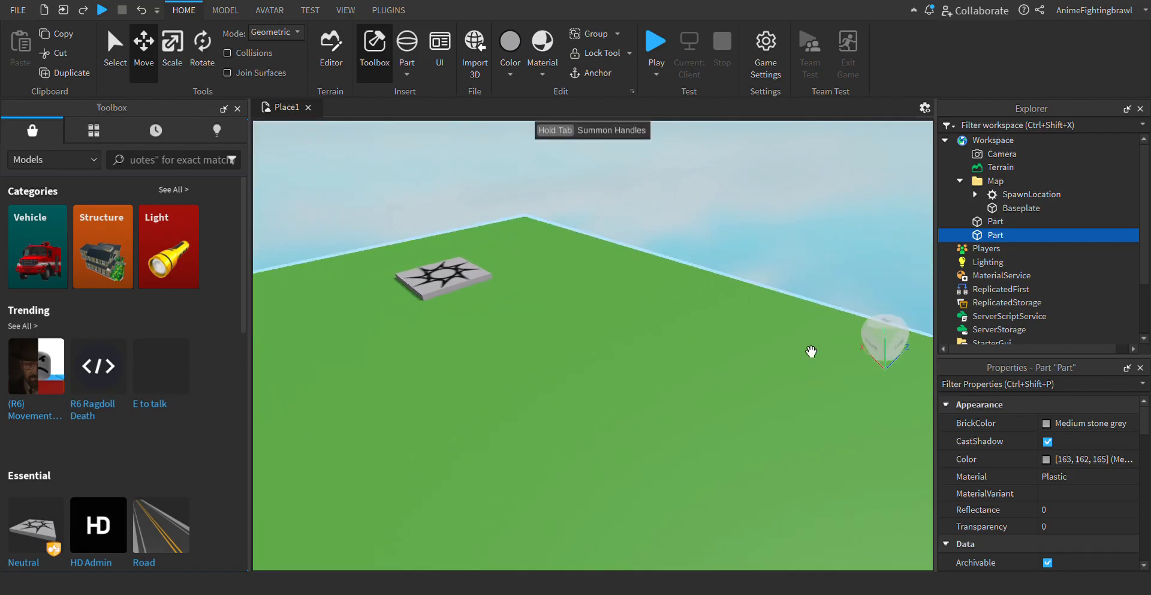
click(899, 336)
key(w)
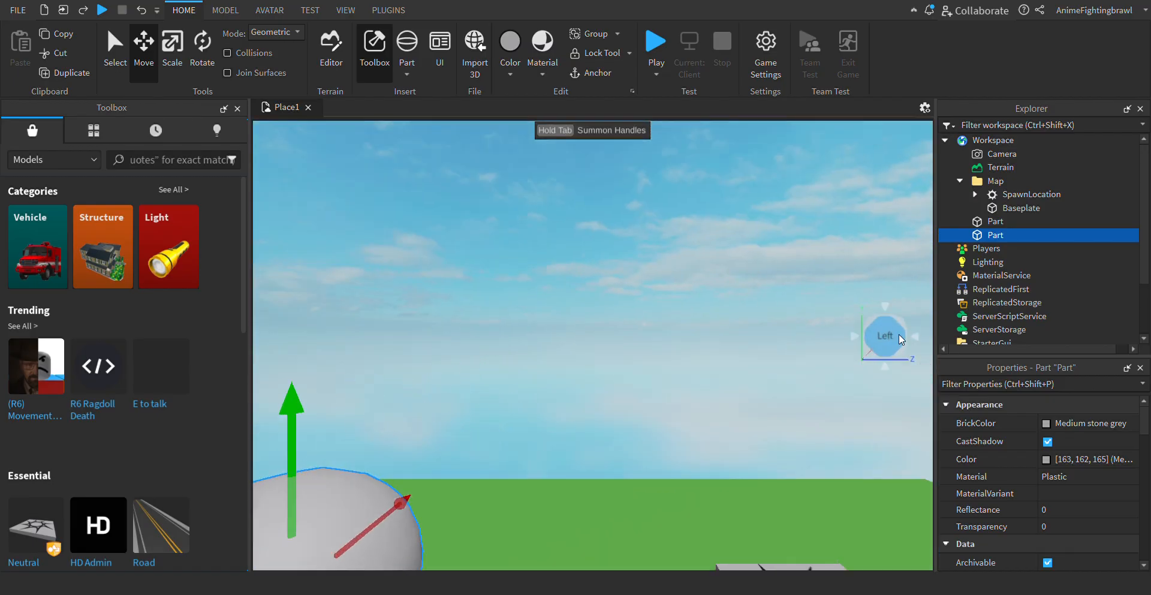
key(a)
drag(687, 439, 504, 382)
right_drag(503, 381, 527, 404)
key(s)
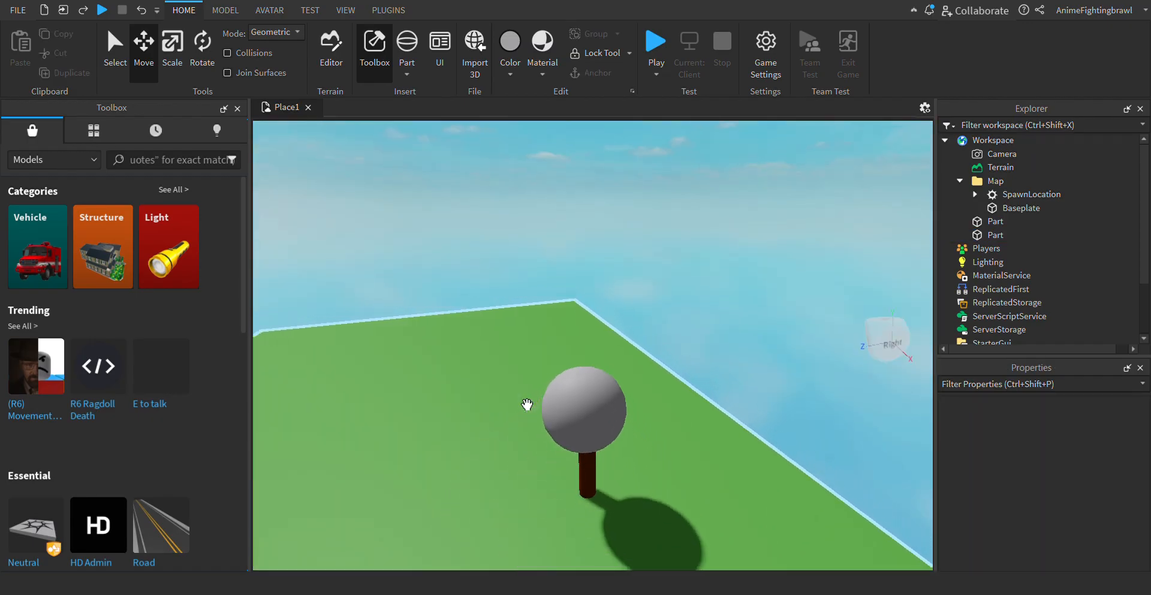
key(w)
key(a)
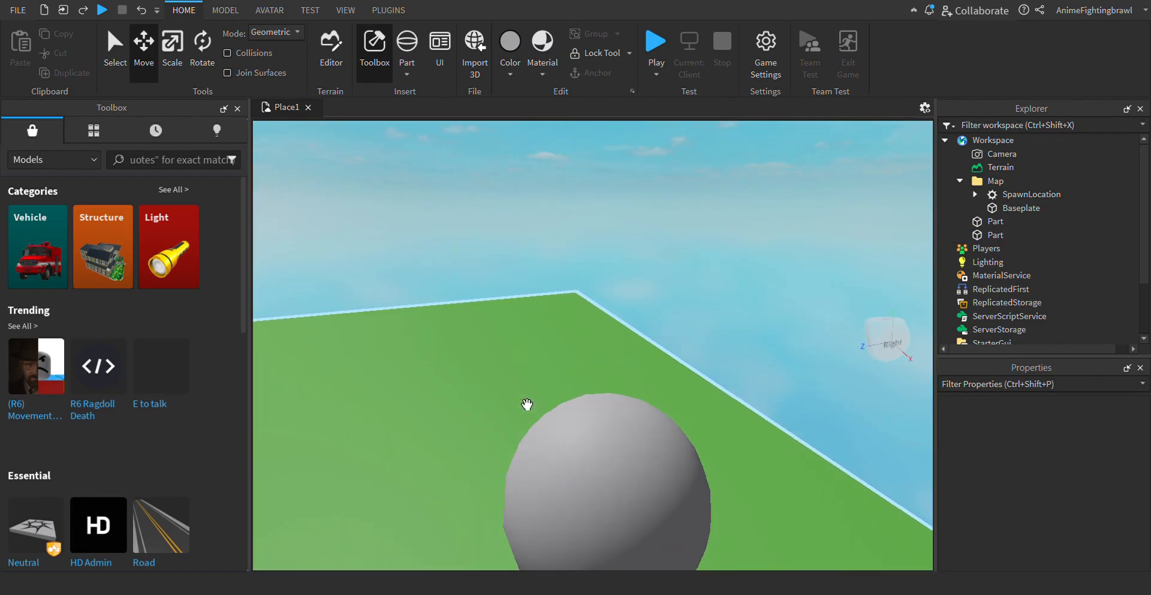
click(890, 369)
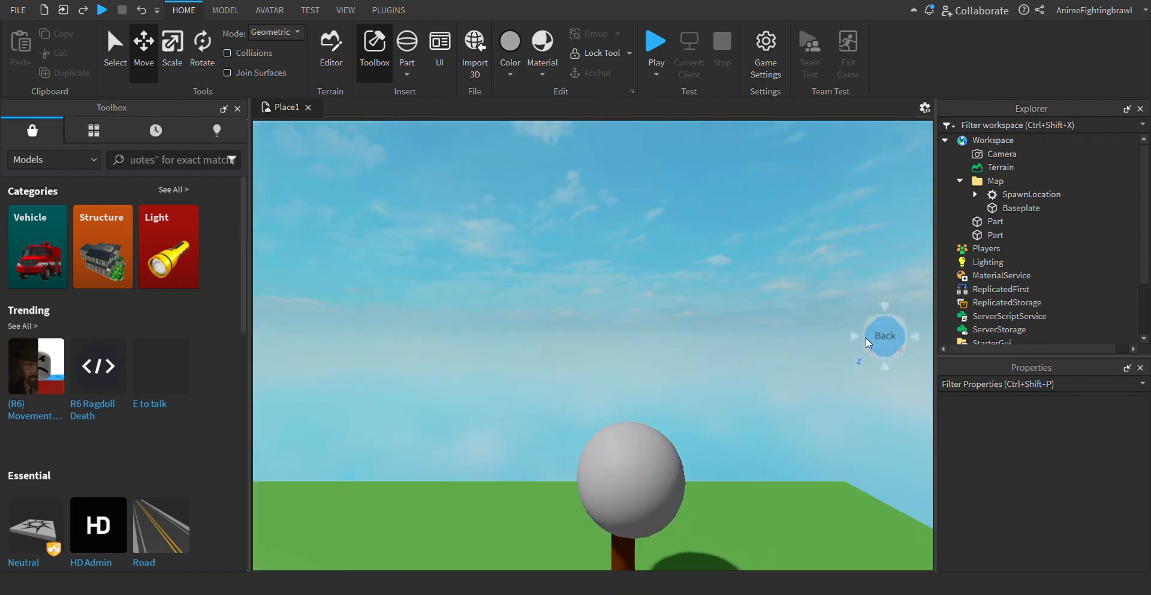
key(d)
key(w)
key(a)
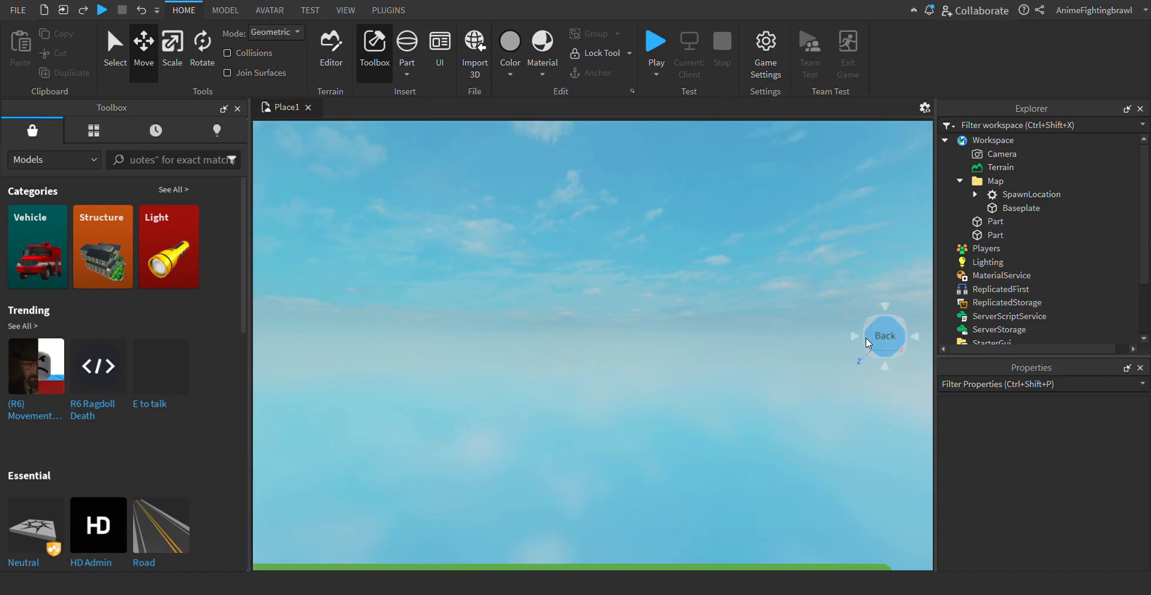
right_drag(877, 381, 879, 389)
- Shift the sphere with the Move tool to adjust its sideways position and height on the trunk
click(694, 370)
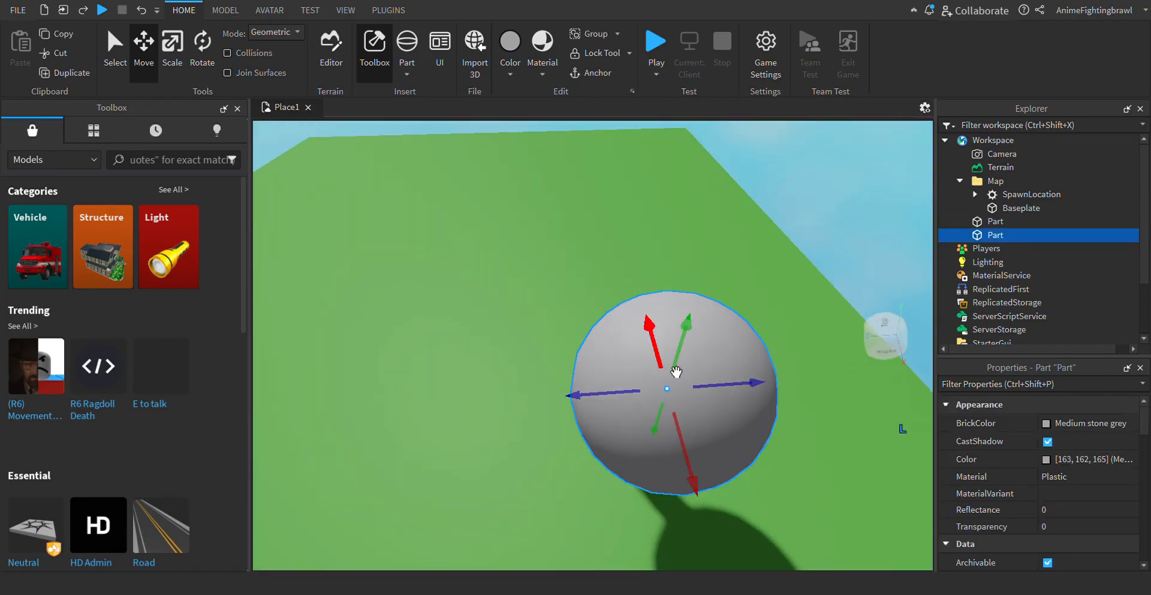
drag(677, 371, 650, 313)
drag(760, 354, 768, 361)
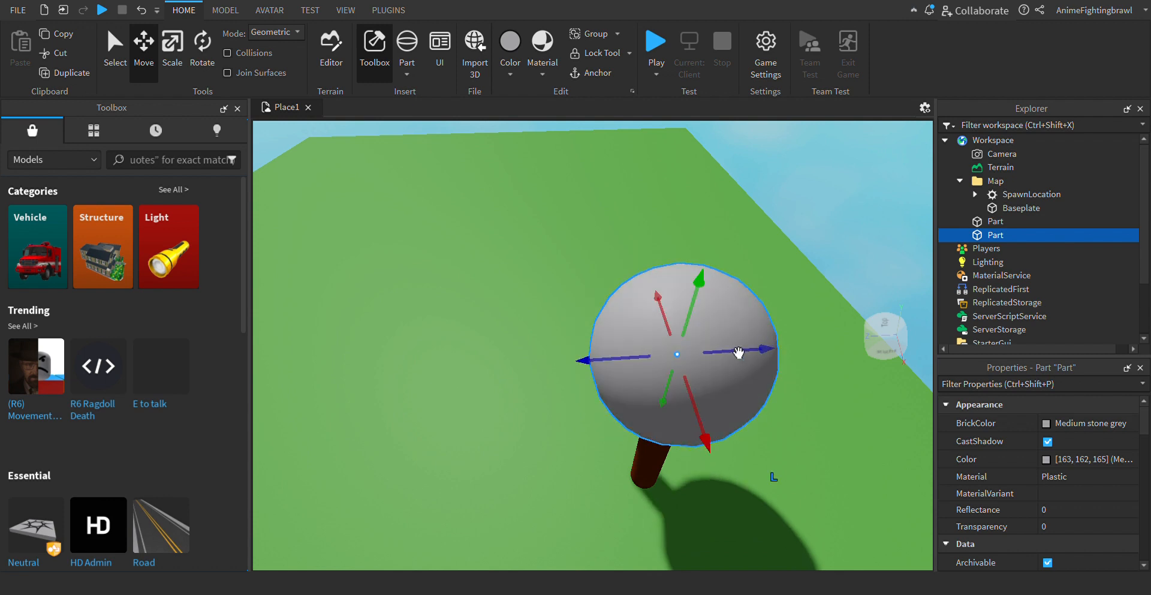
drag(697, 320, 724, 351)
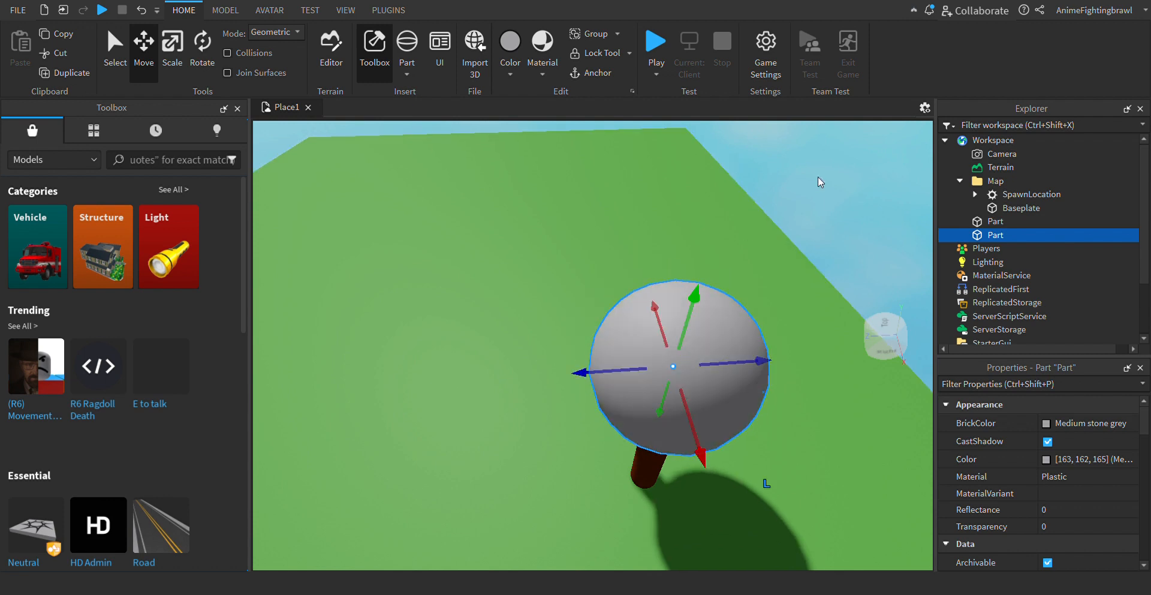
click(829, 198)
- Set the sphere's BrickColor to Camo so that it forms the tree's green crown
scroll(828, 198, up, 3)
mouse_move(829, 198)
right_down()
mouse_move(851, 216)
mouse_move(829, 198)
right_up()
scroll(829, 198, down, 4)
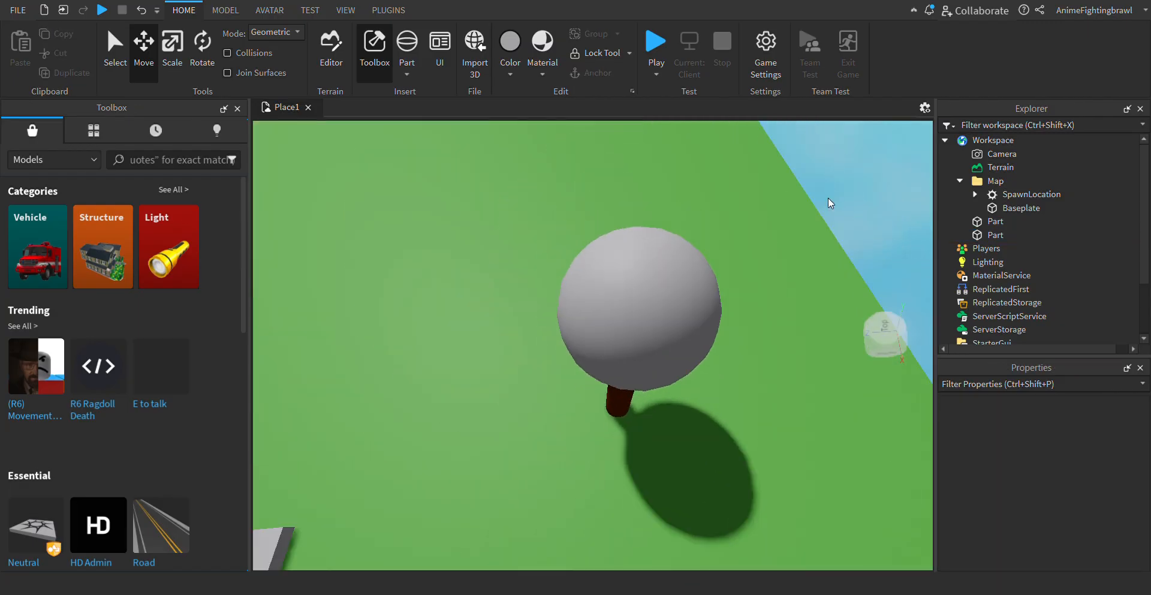
click(705, 333)
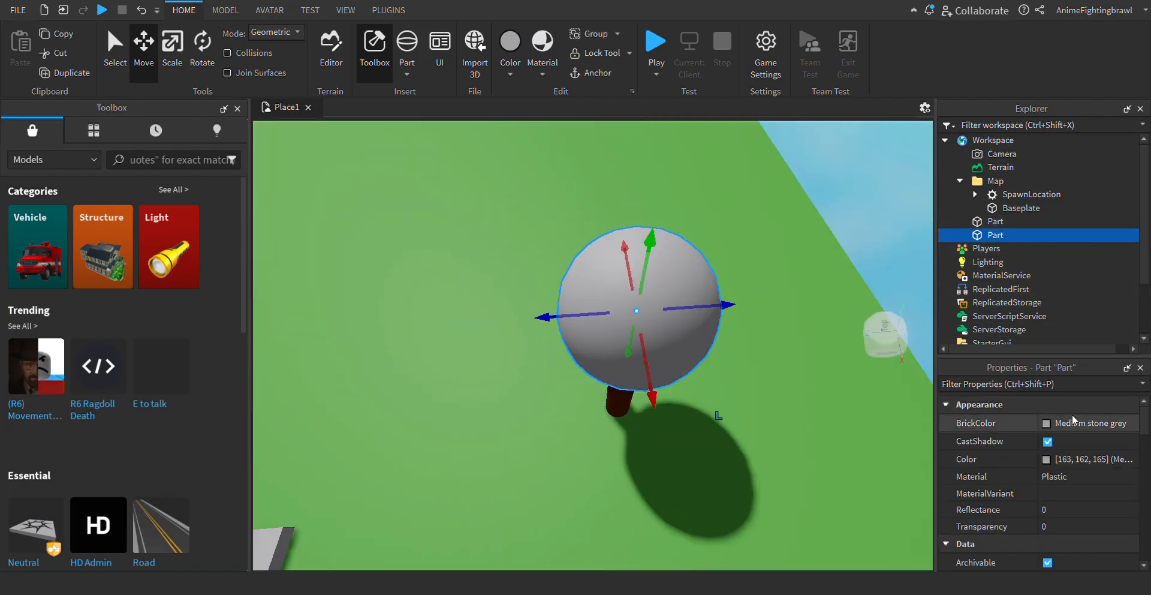
click(1048, 425)
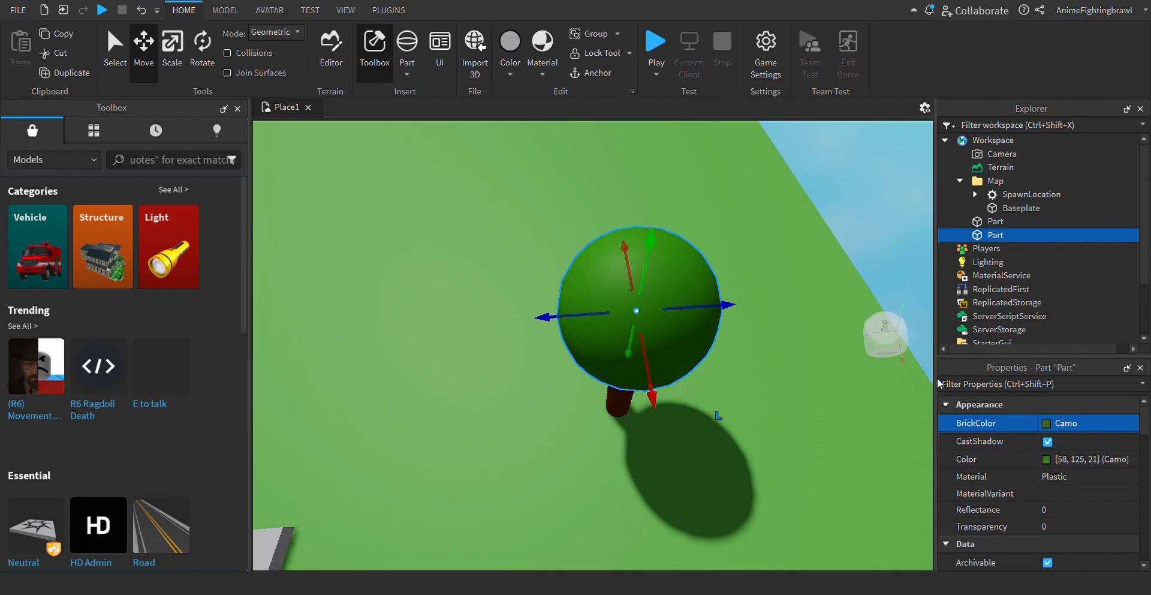
- Examine the finished tree from several angles around the baseplate
click(919, 233)
key(s)
key(a)
key(w)
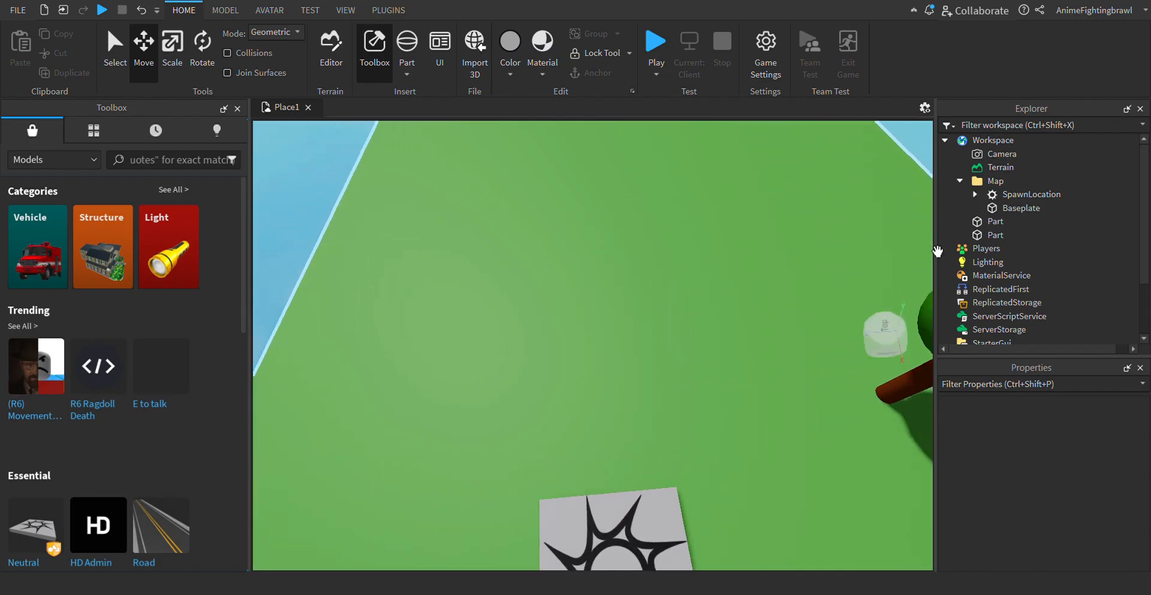
key(s)
key(d)
key(w)
key(a)
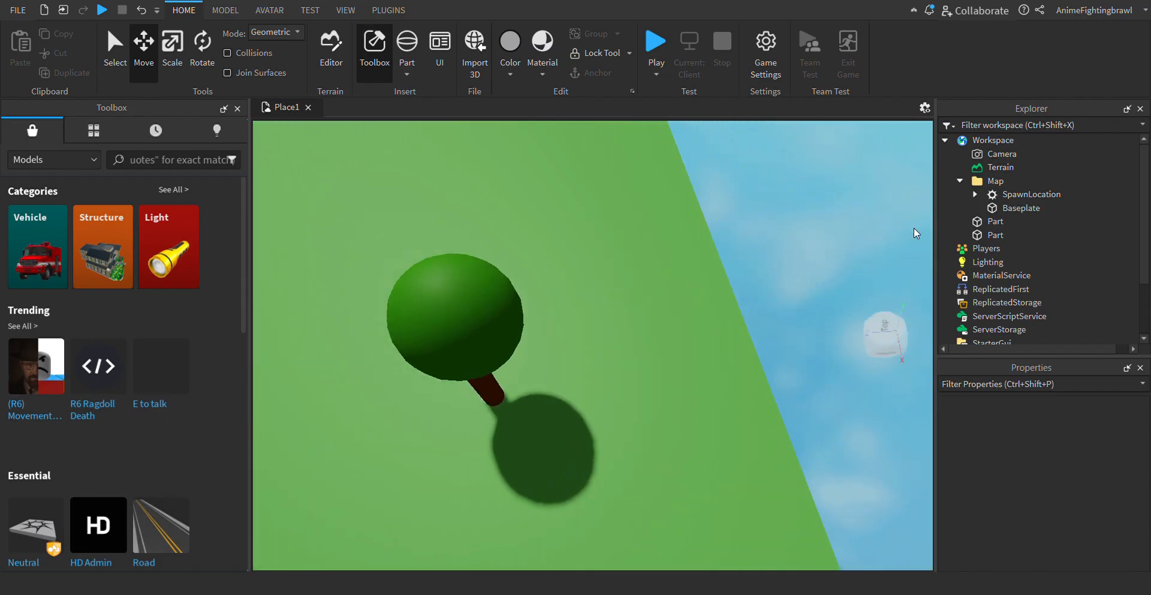
key(a)
- Select the trunk and crown parts together and join them into one solid with Union
click(993, 227)
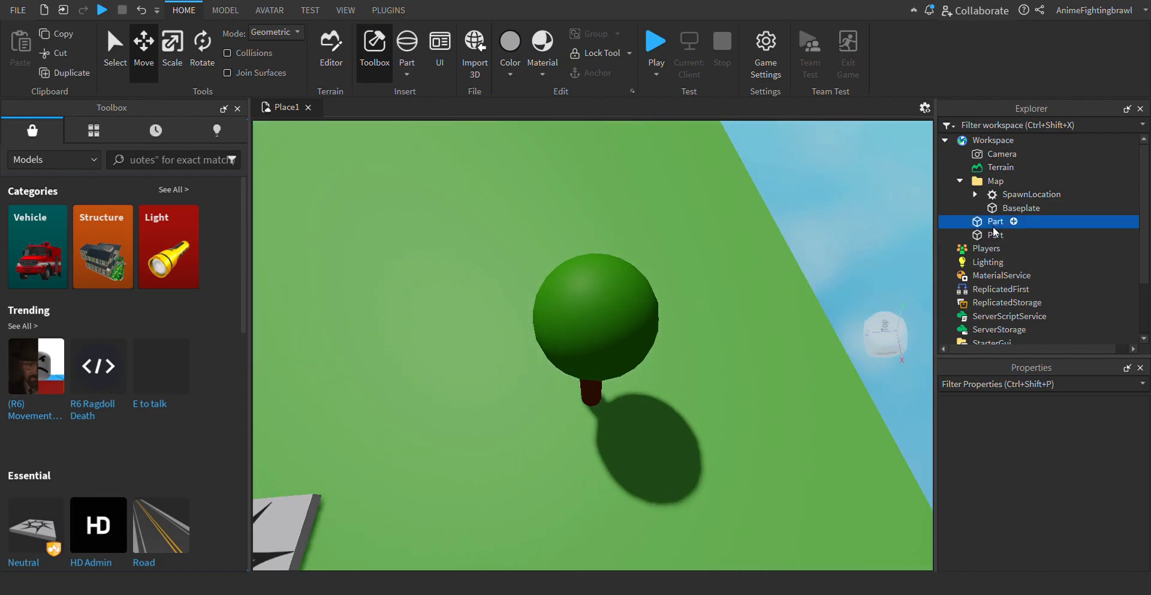
ctrl+click(995, 234)
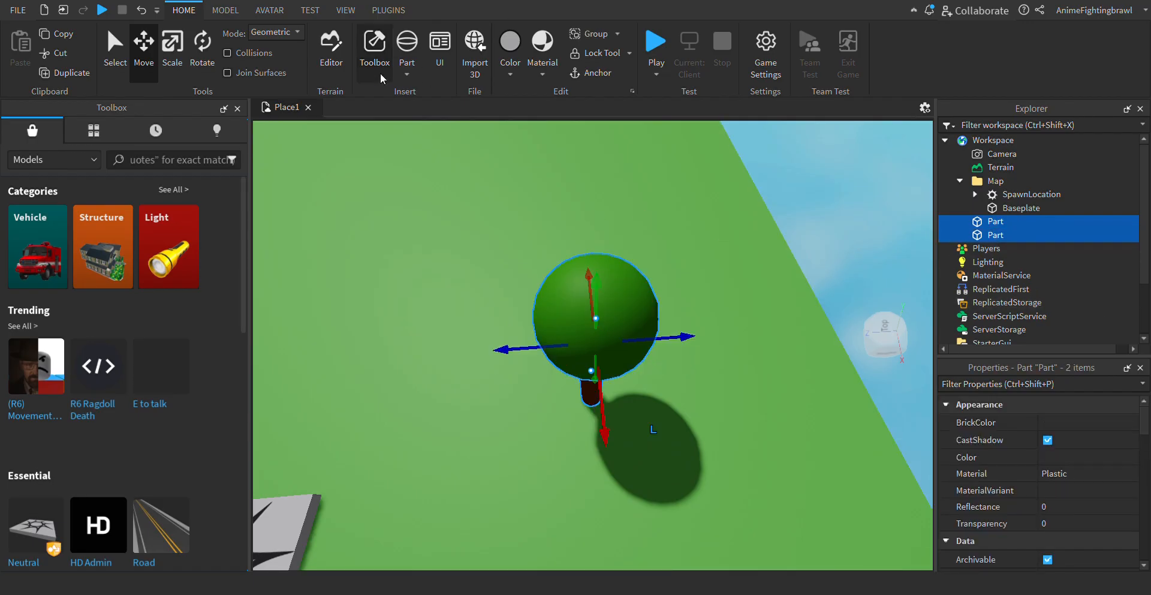
click(226, 9)
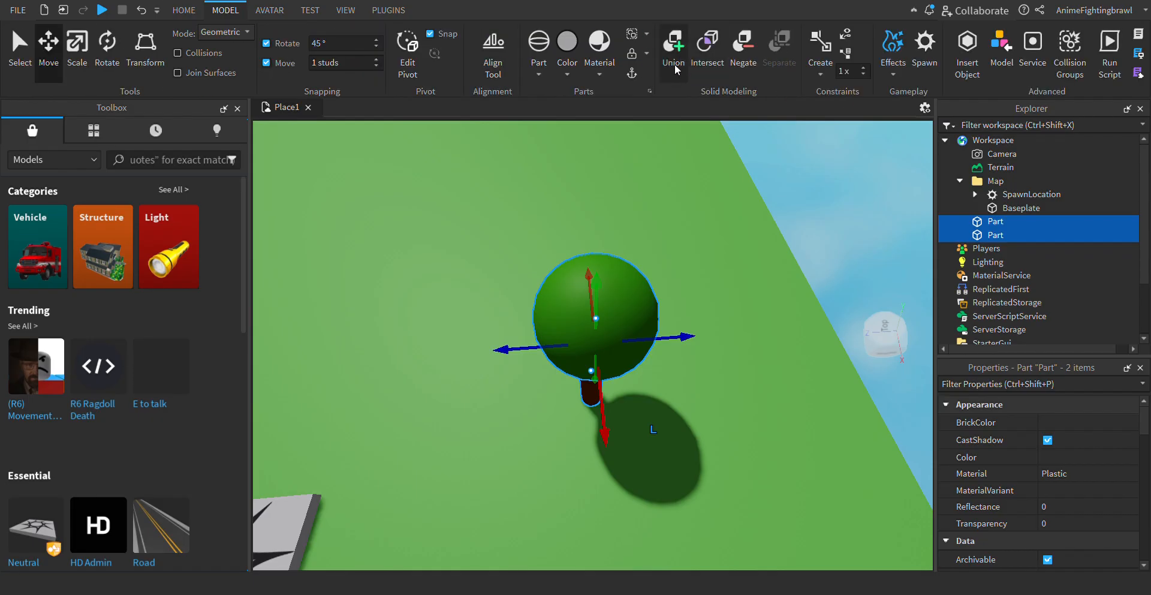
click(675, 48)
click(812, 226)
key(a)
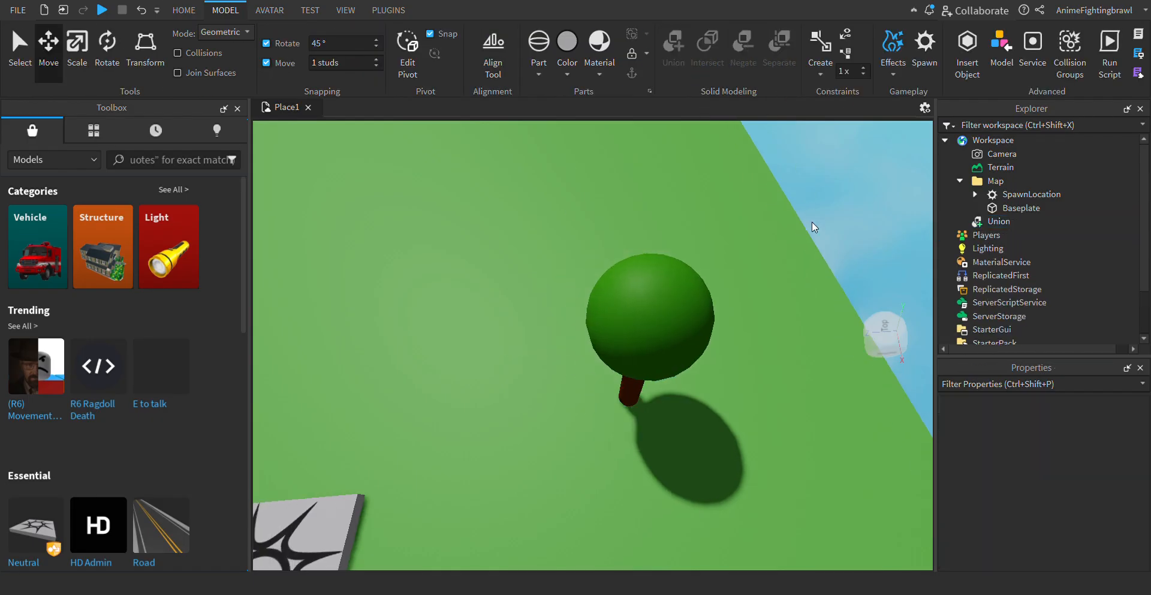
- Select the united tree on the baseplate and rename it as Tree
drag(630, 401, 667, 320)
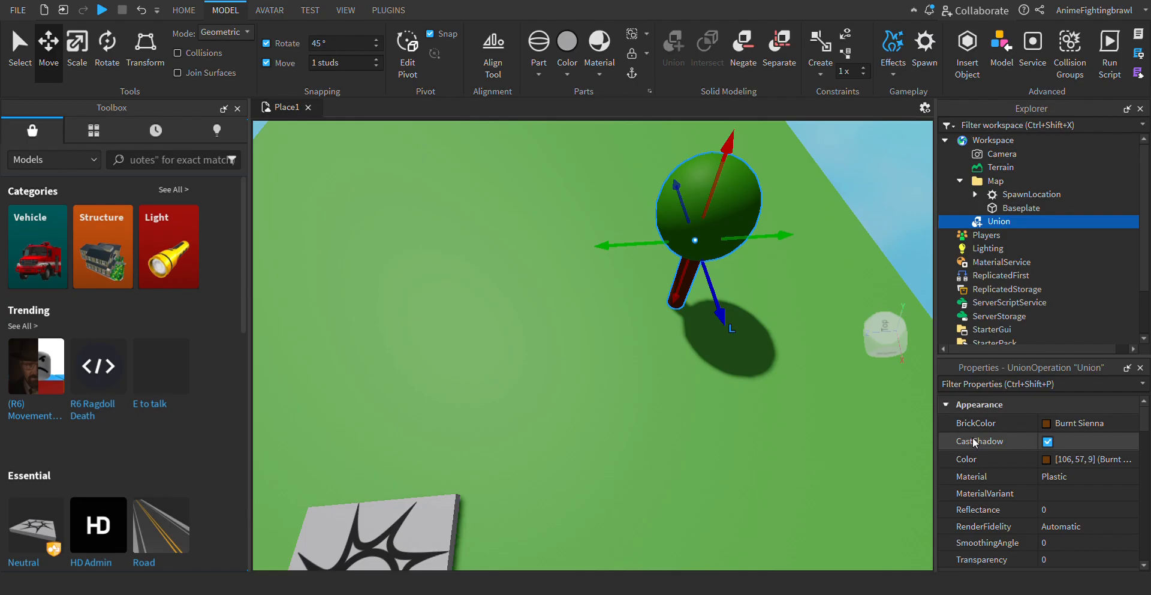
scroll(1067, 477, down, 5)
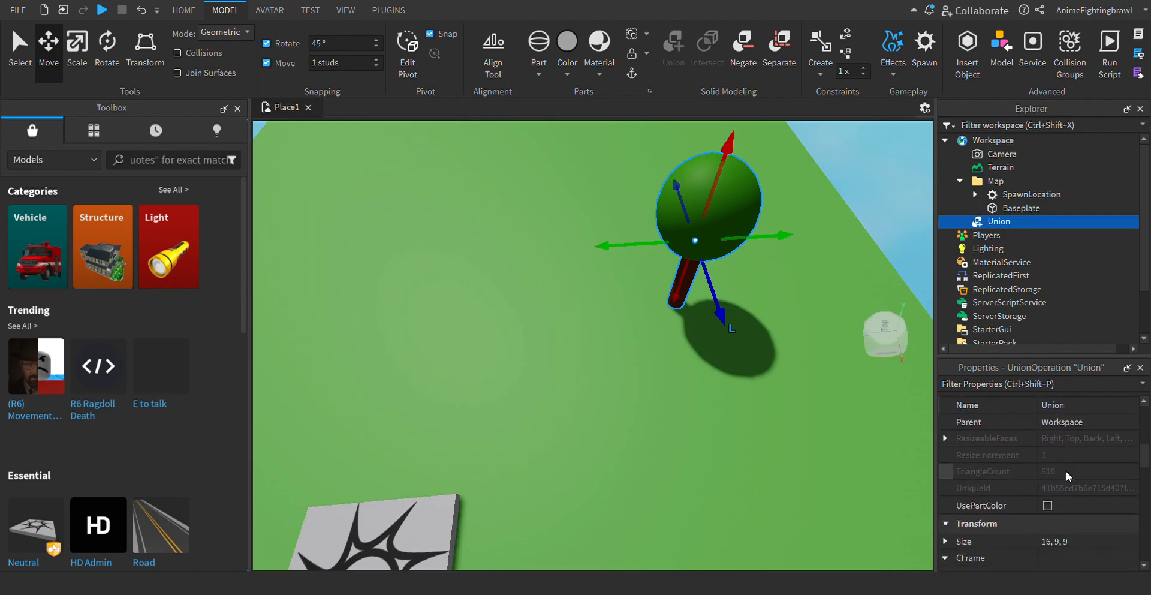
click(1080, 403)
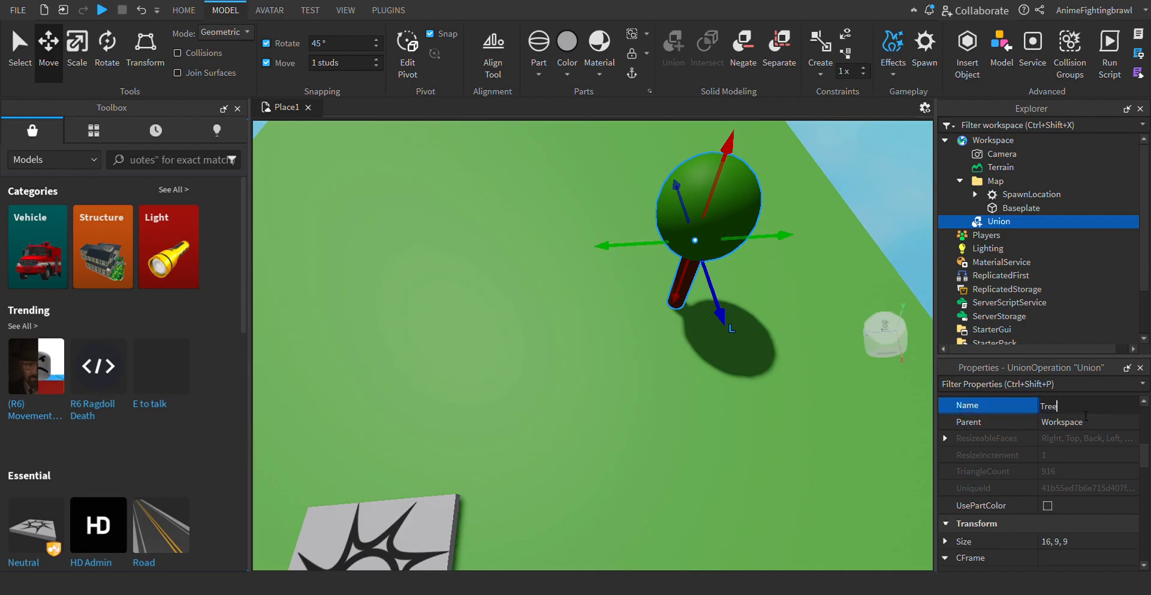
key(Return)
key(Down)
key(Down)
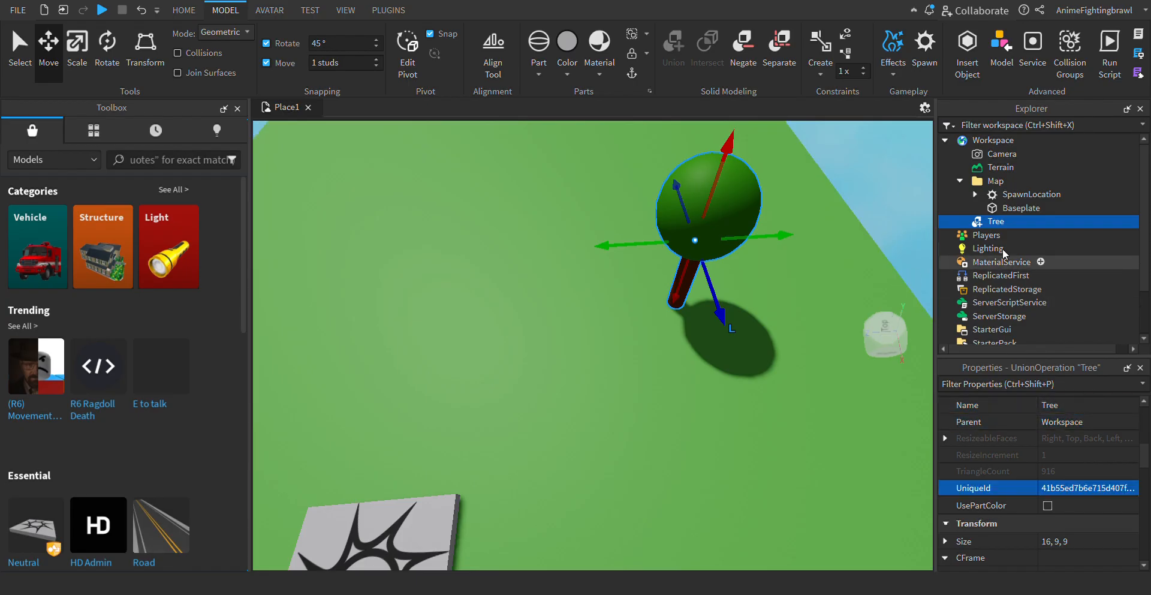
- Move the tree across the baseplate to a spot near its right edge, beside the spawn
click(919, 196)
scroll(839, 290, down, 3)
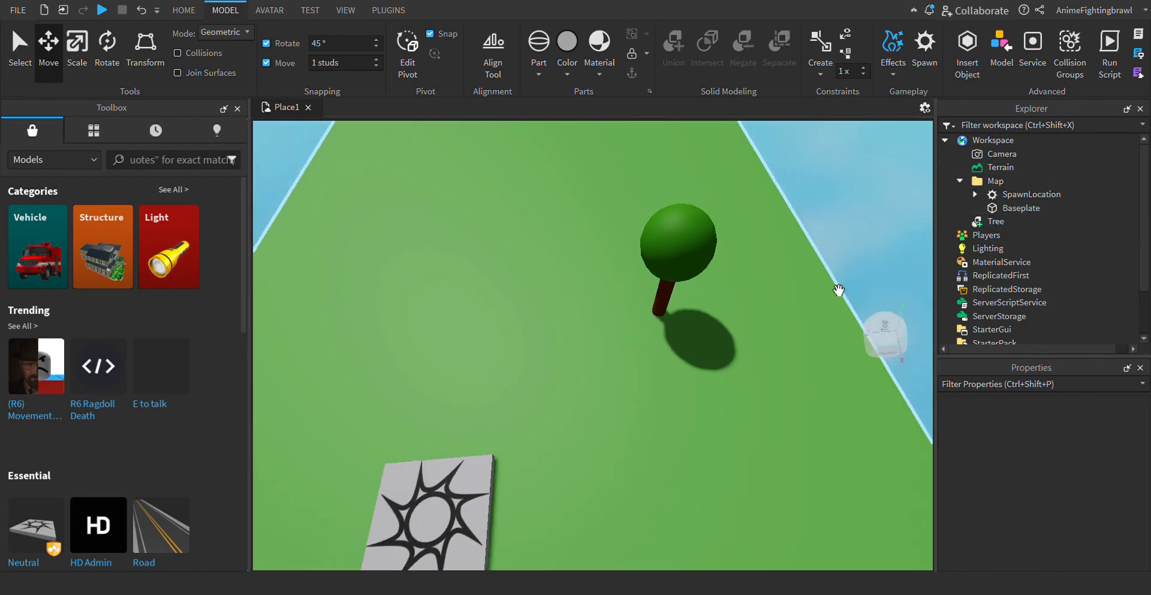
key(s)
key(a)
key(w)
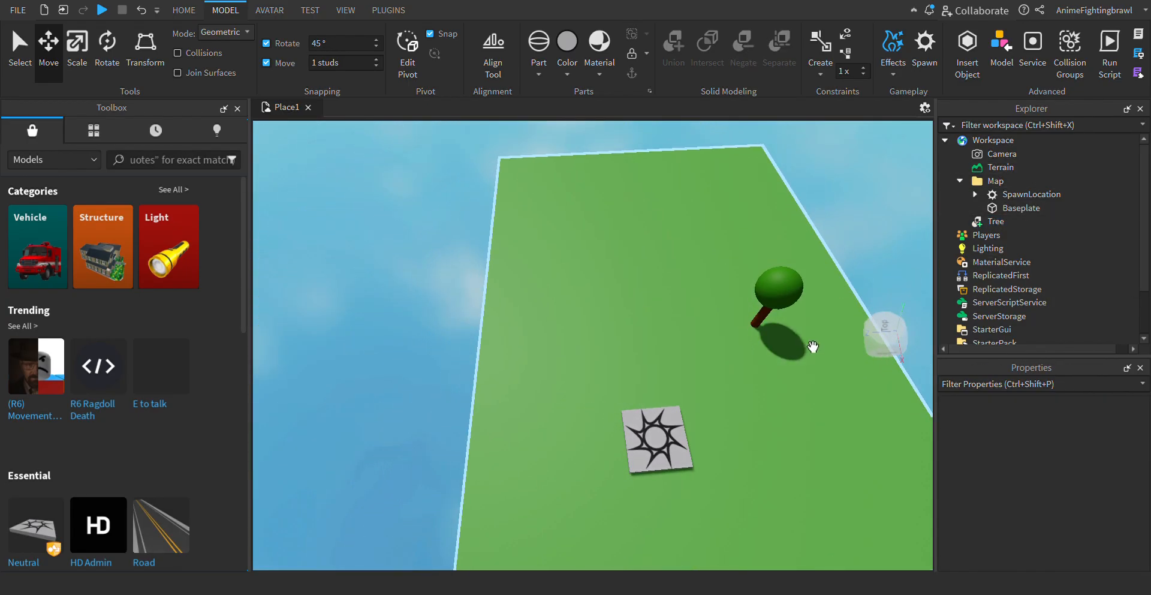
drag(762, 325, 828, 415)
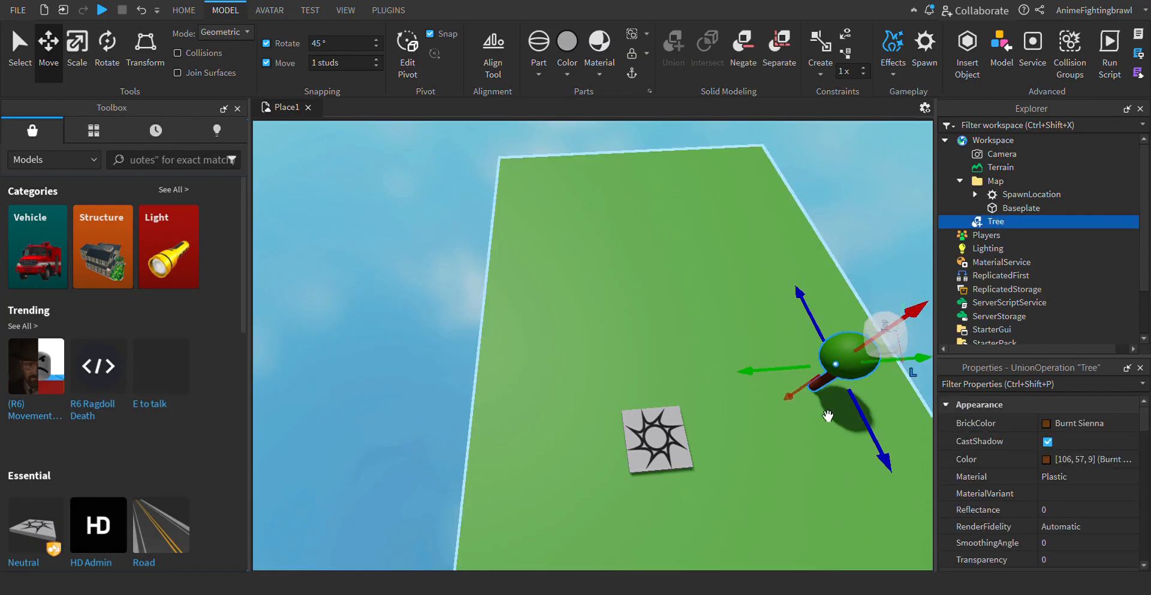
- Duplicate the tree five times and spread the copies over the middle and back of the baseplate
key(ctrl+d)
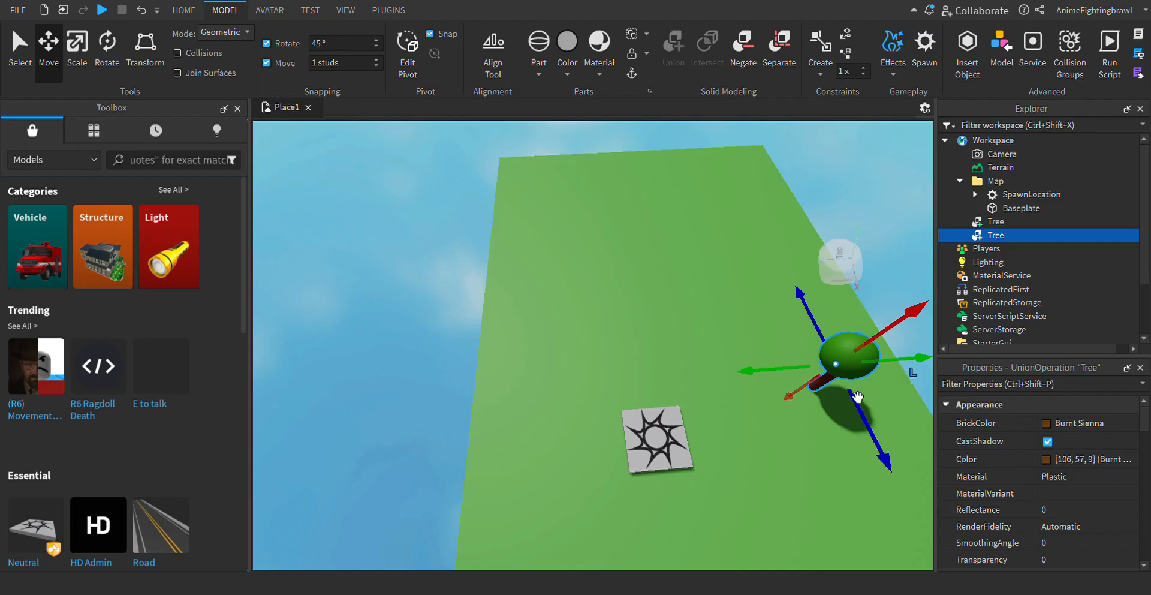
drag(852, 357, 729, 232)
key(ctrl+d)
key(ctrl+d)
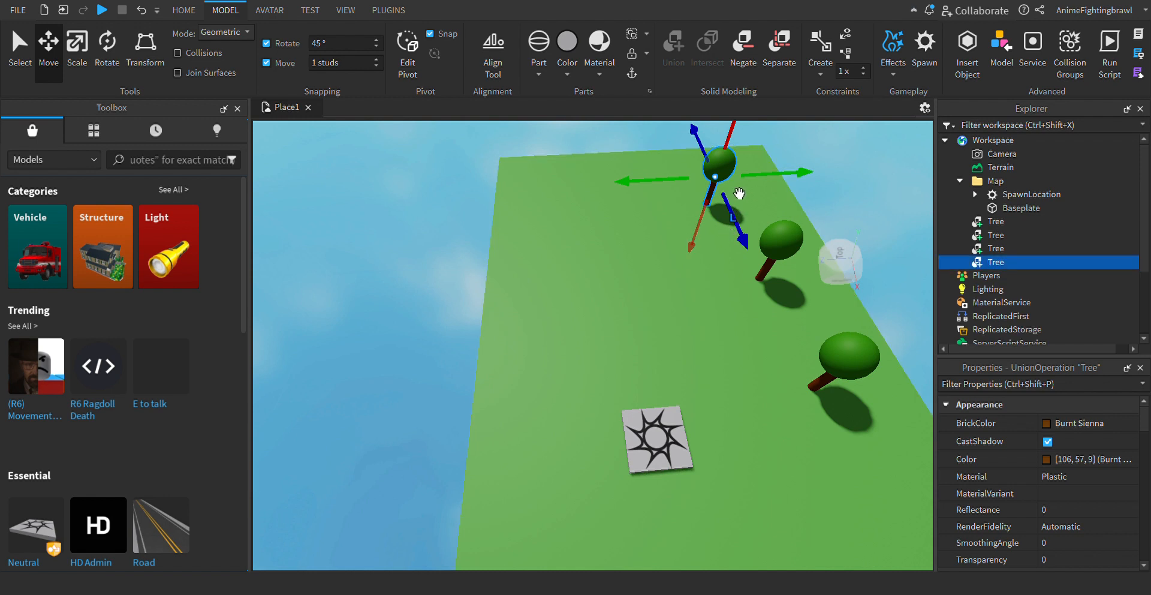
drag(737, 192, 588, 246)
key(ctrl+d)
key(ctrl+d)
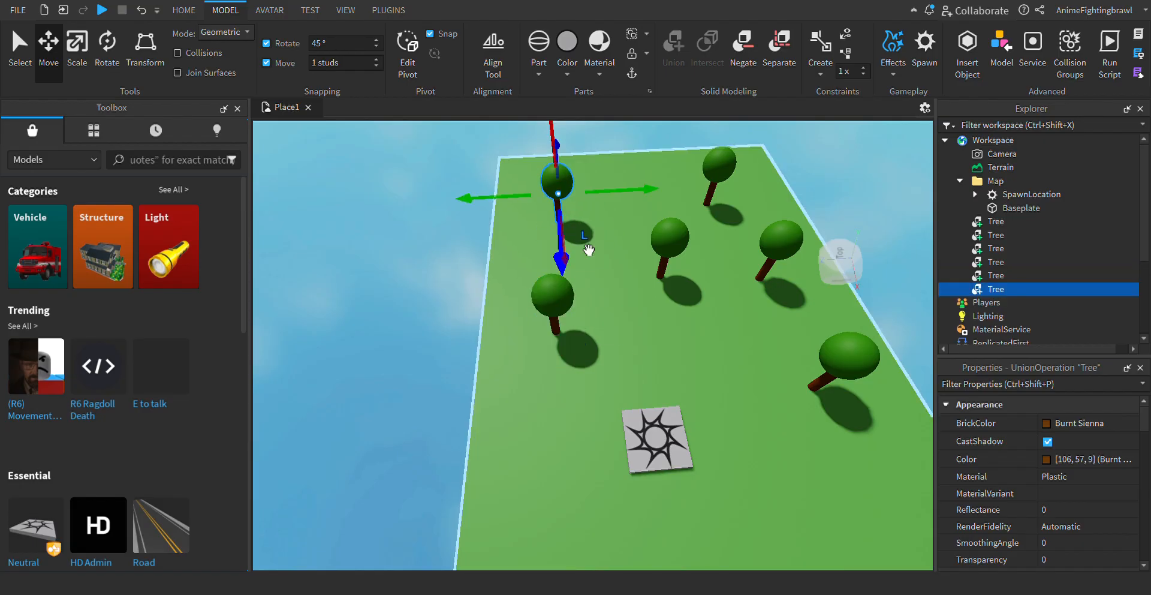
- Duplicate three more trees, placing one at the back and the others on either side of the spawn
scroll(756, 369, down, 5)
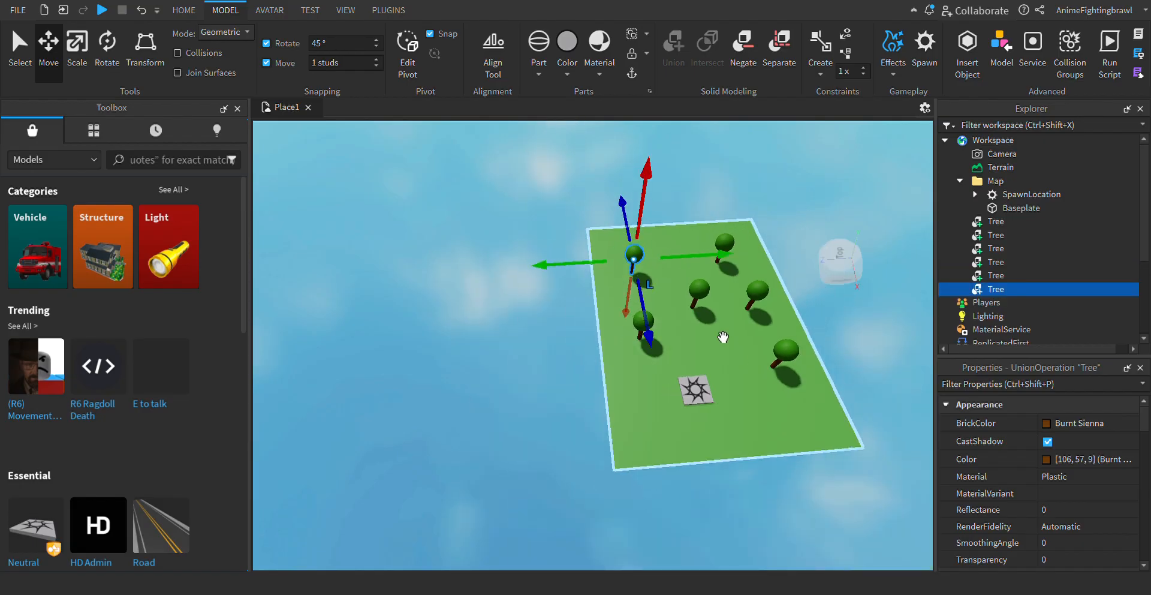
key(ctrl+d)
drag(678, 269, 708, 361)
key(ctrl+d)
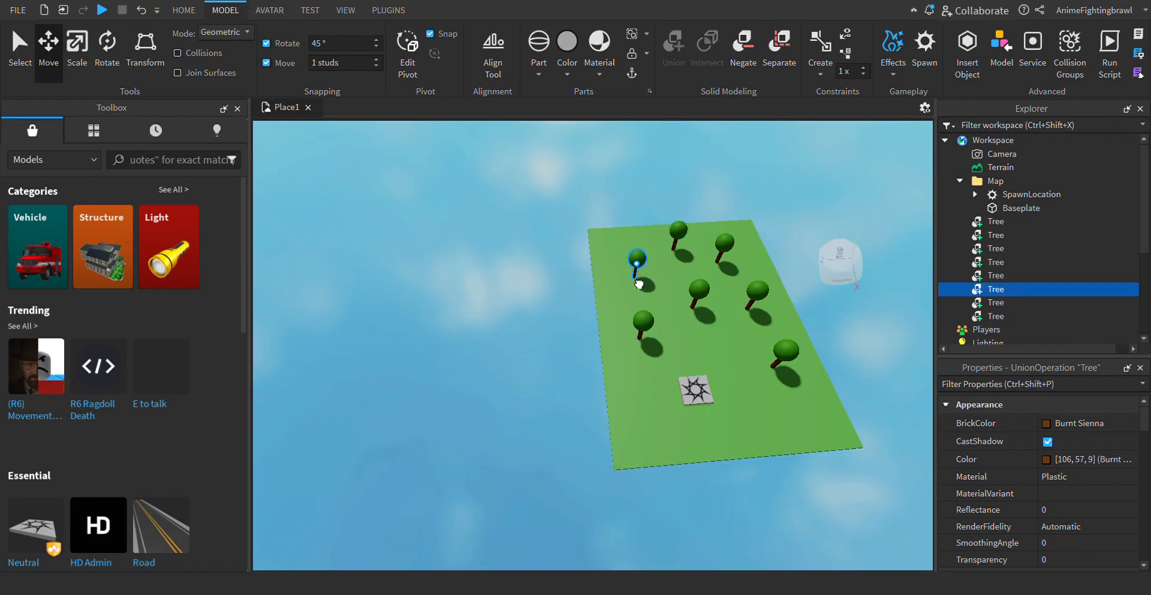
drag(639, 284, 639, 284)
drag(678, 248, 761, 465)
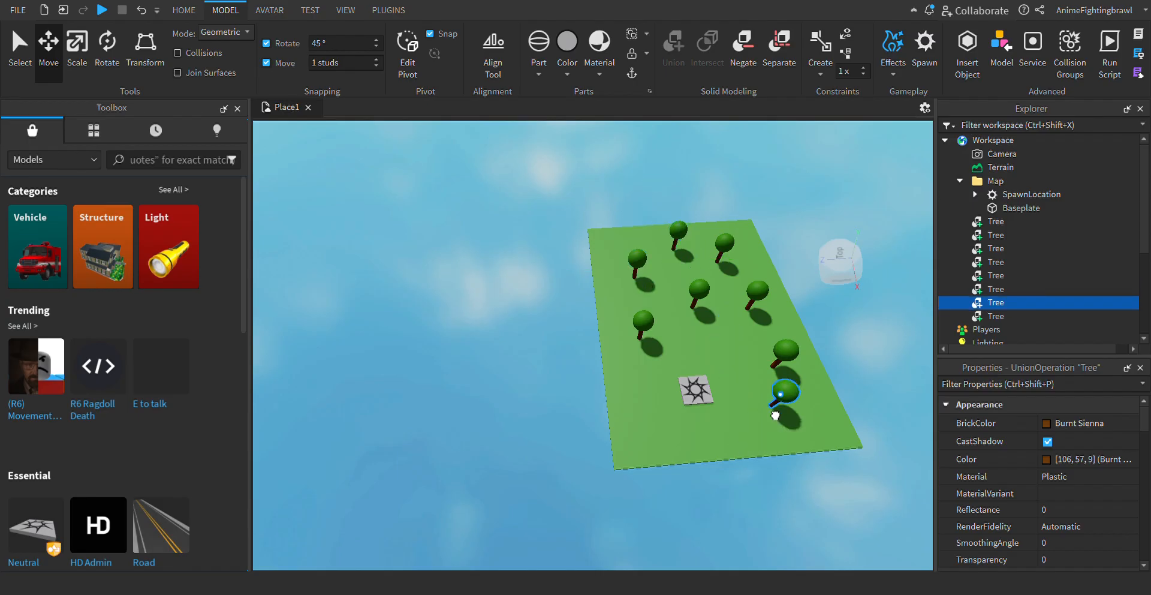
drag(776, 415, 663, 429)
key(ctrl+d)
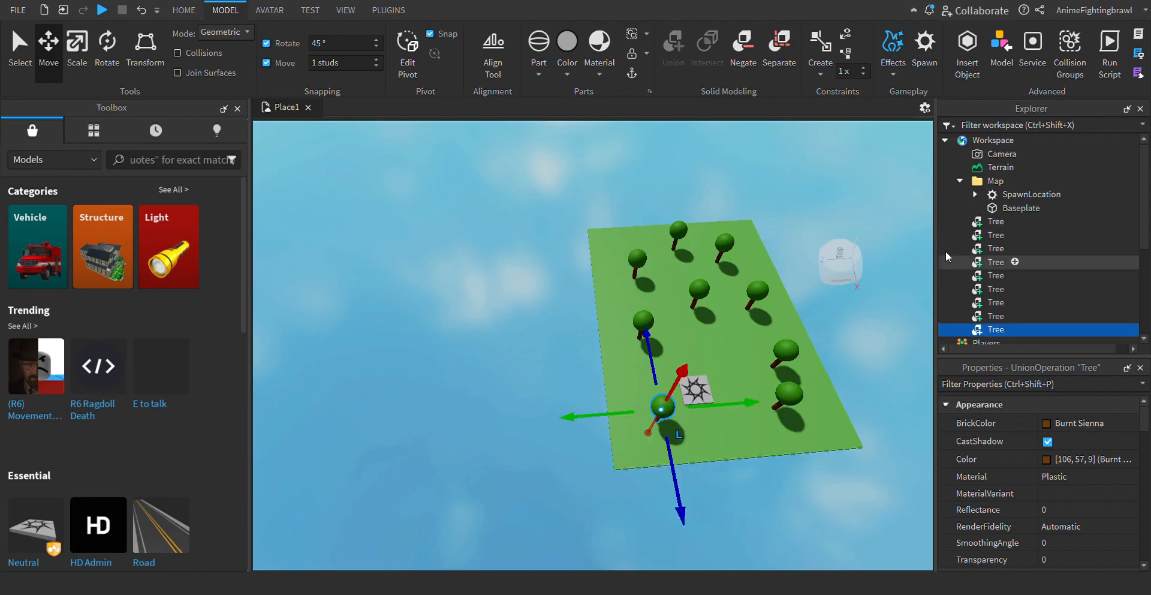
- Add a folder inside the Map folder and name it Trees
scroll(948, 206, down, 2)
scroll(949, 206, down, 6)
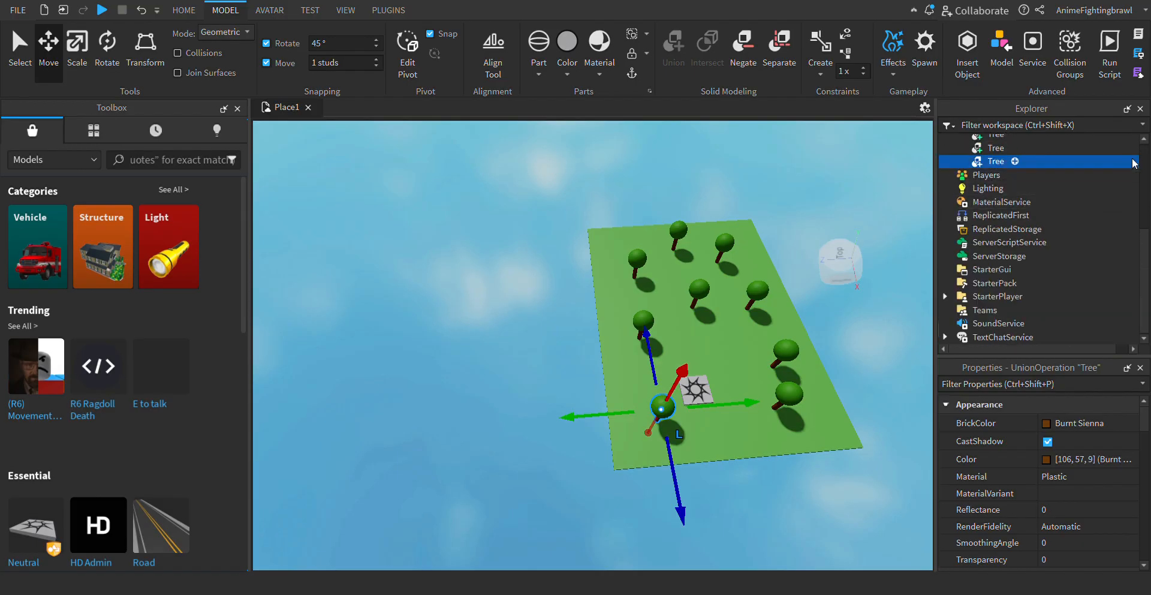
scroll(983, 216, up, 8)
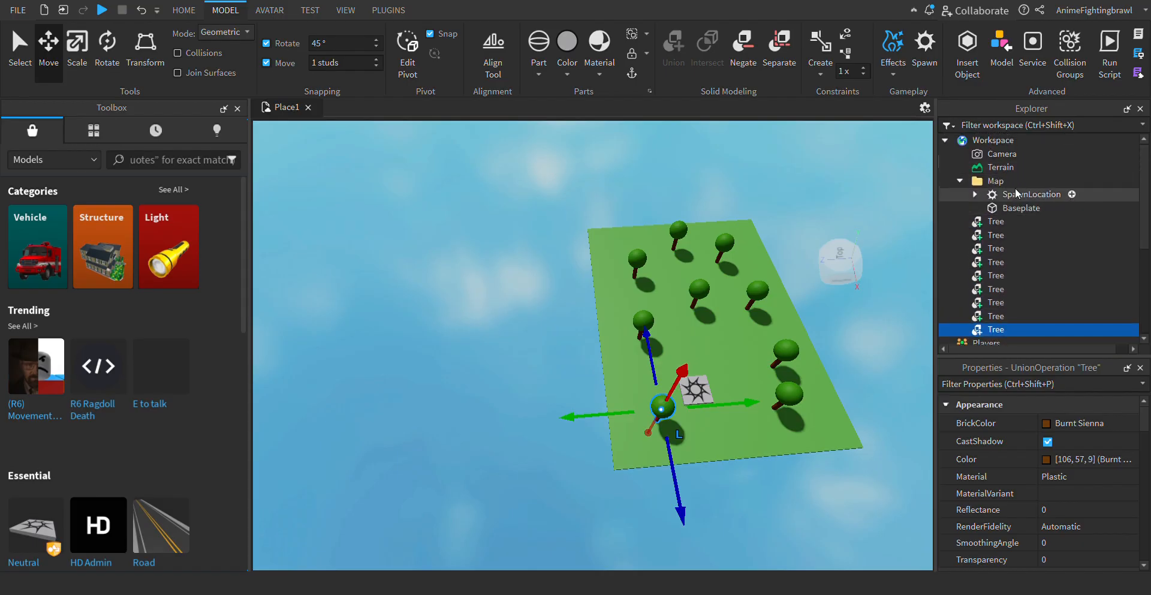
click(995, 180)
click(953, 247)
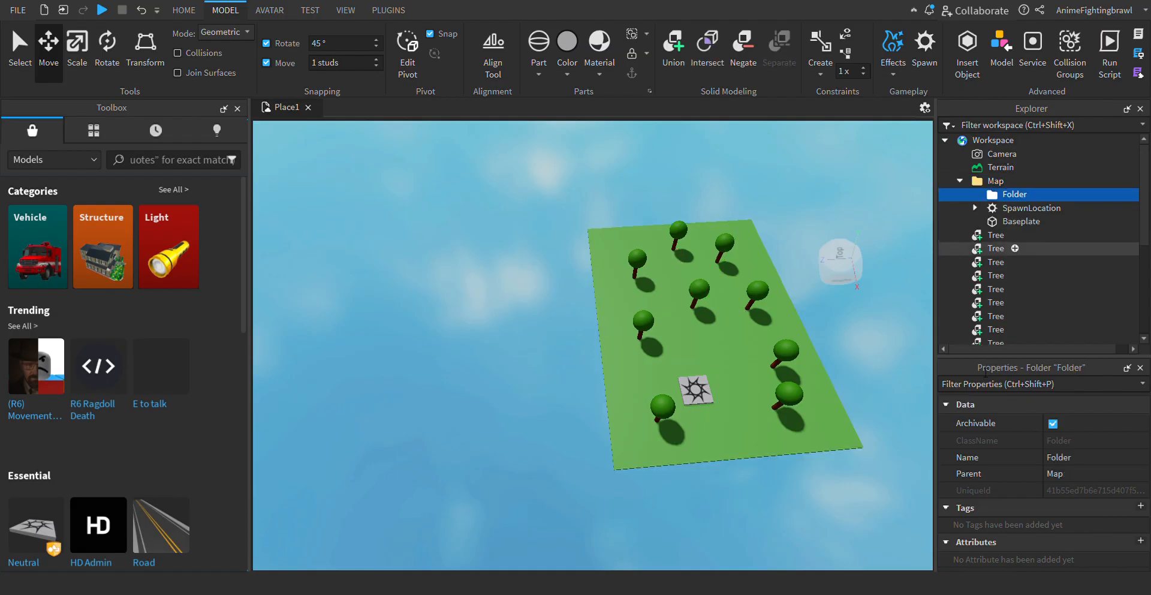
click(1057, 463)
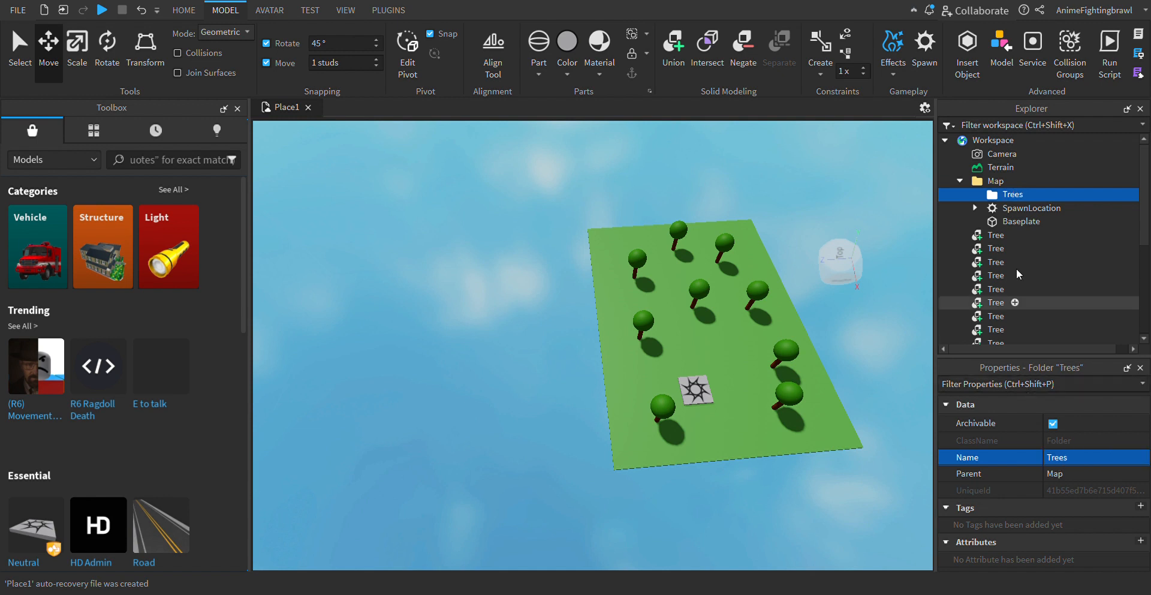
- Select all nine trees and move them into the Trees folder
scroll(1020, 246, down, 3)
ctrl+click(664, 413)
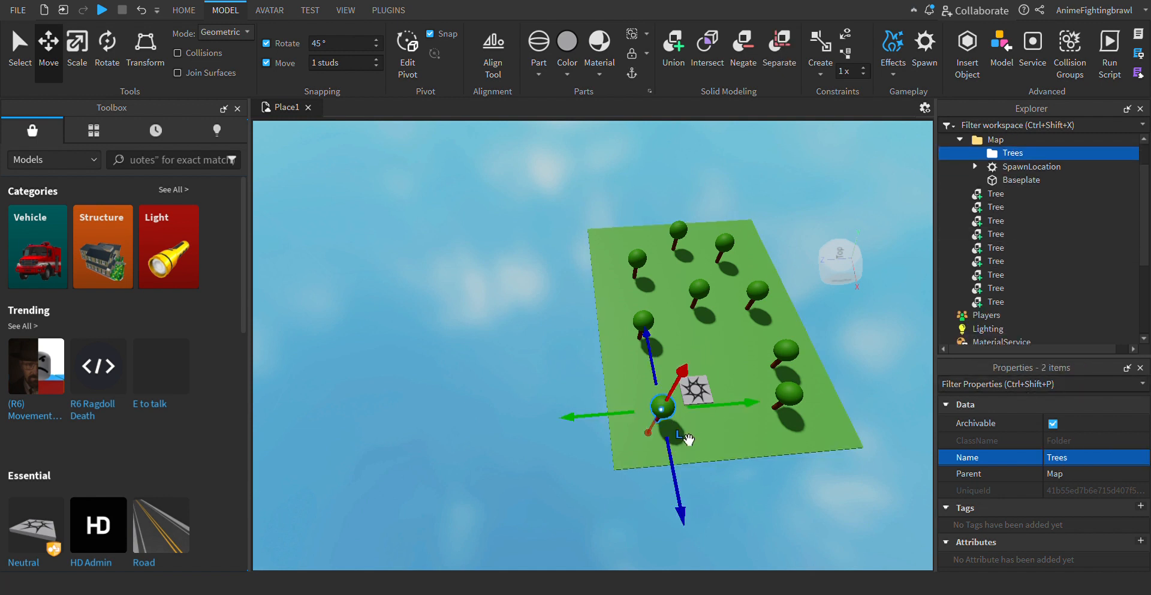
ctrl+click(660, 278)
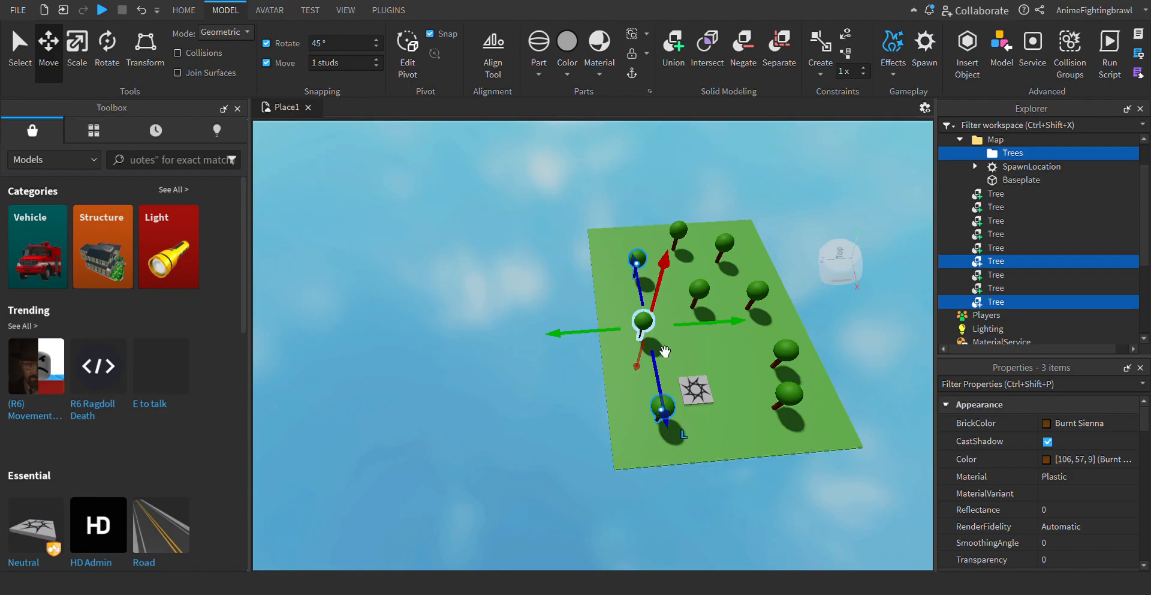
ctrl+click(643, 321)
ctrl+click(798, 395)
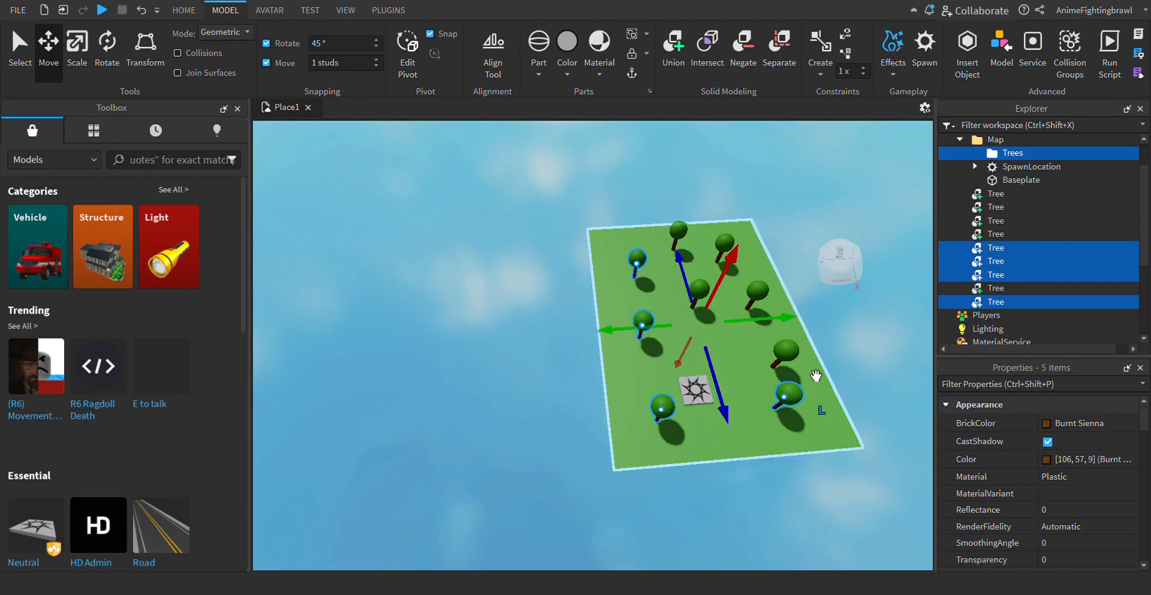
ctrl+click(791, 354)
ctrl+click(762, 298)
ctrl+click(699, 291)
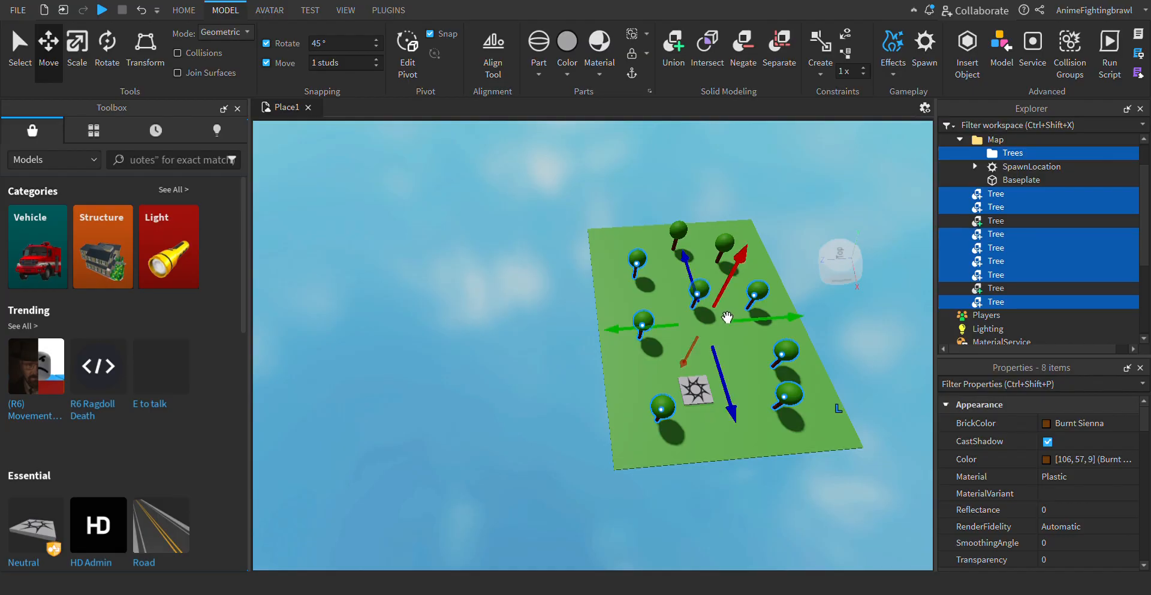
ctrl+click(678, 231)
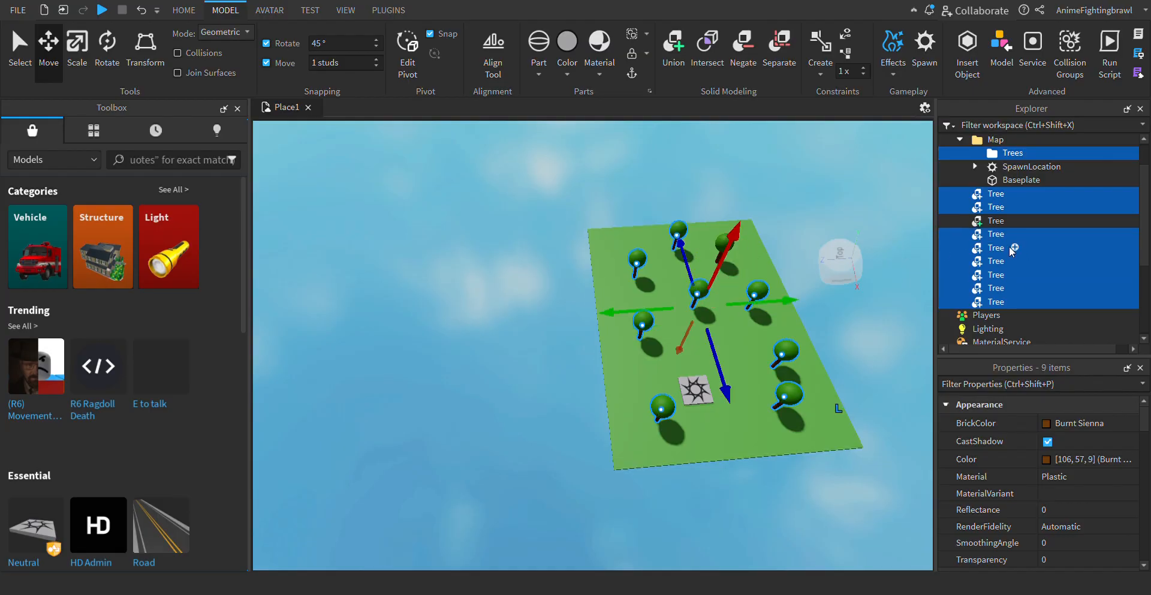
ctrl+click(993, 221)
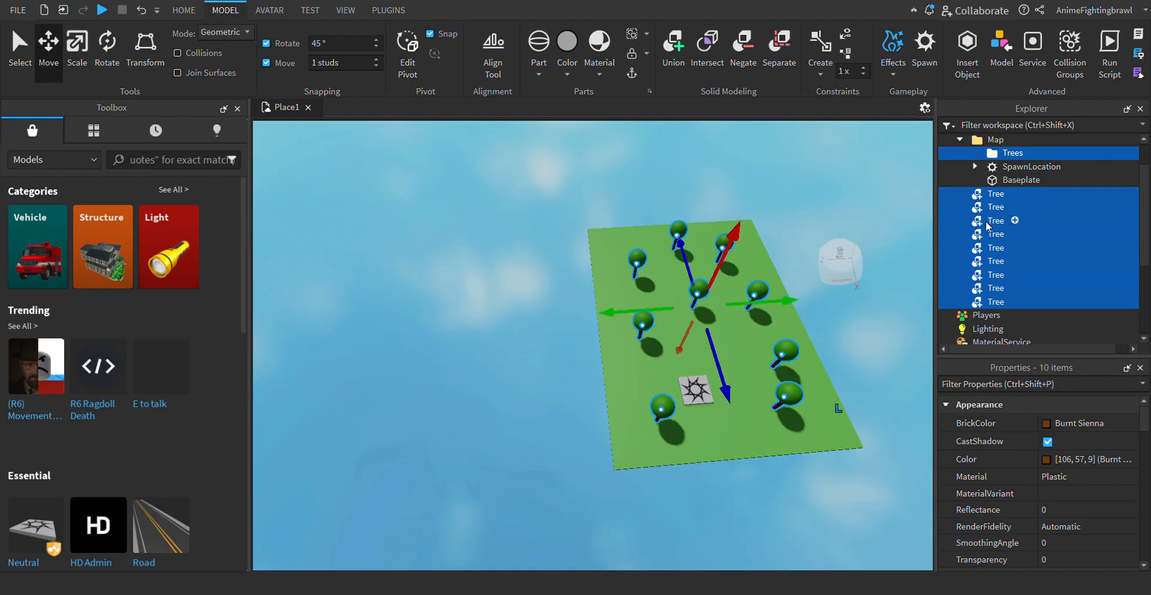
scroll(995, 210, up, 1)
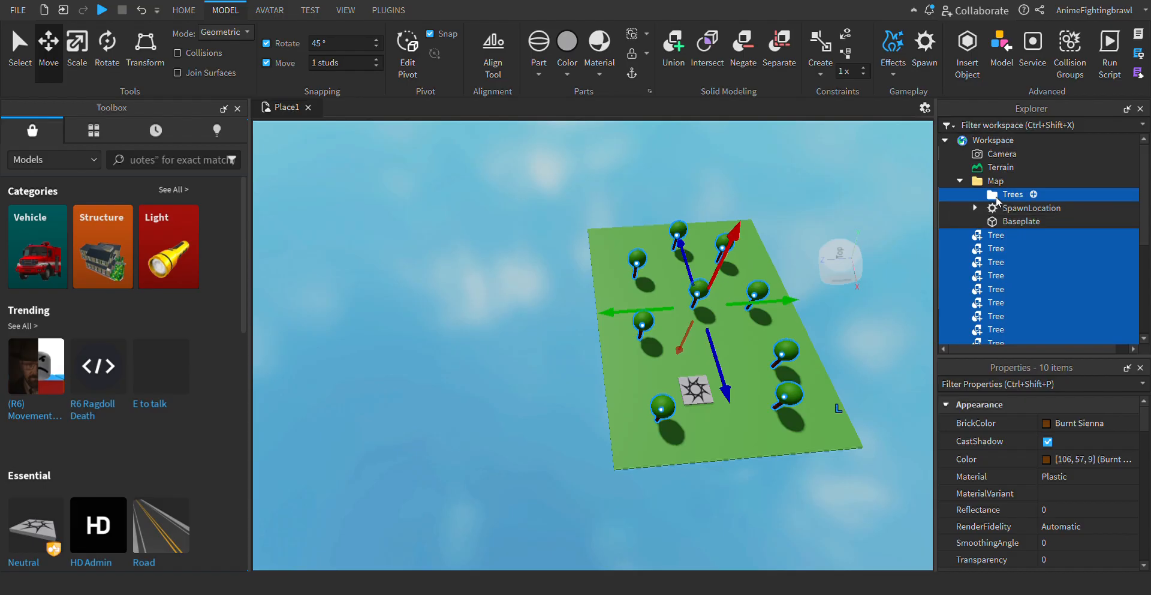
drag(999, 201, 1001, 197)
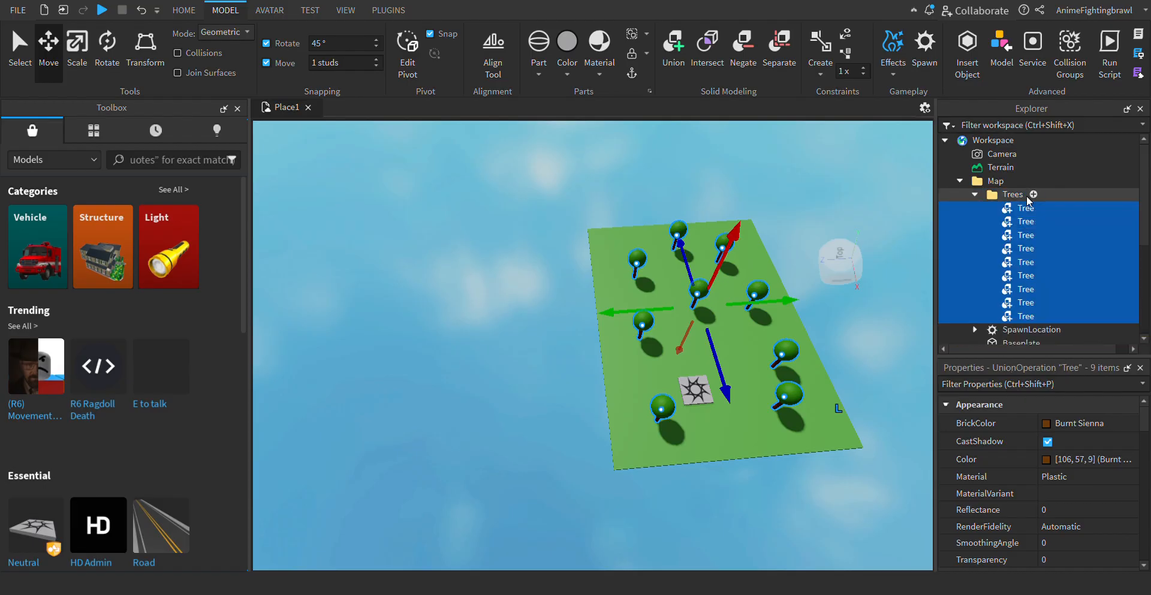
- Check individual trees inside the Trees folder, clear the selection and collapse the folder
click(1032, 249)
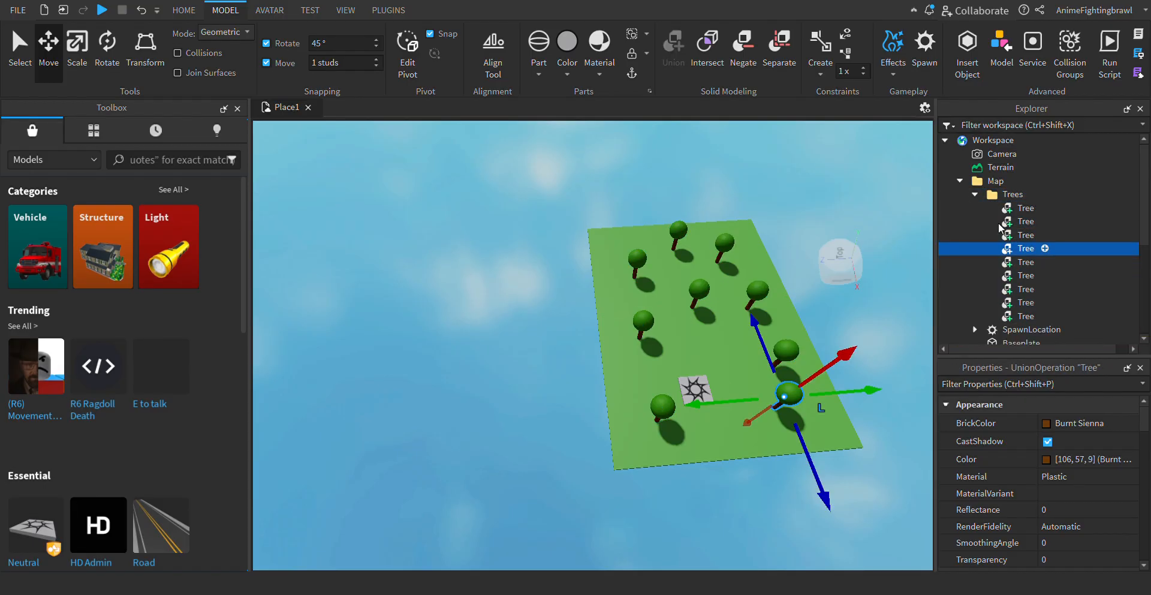
click(1020, 221)
click(916, 226)
click(976, 195)
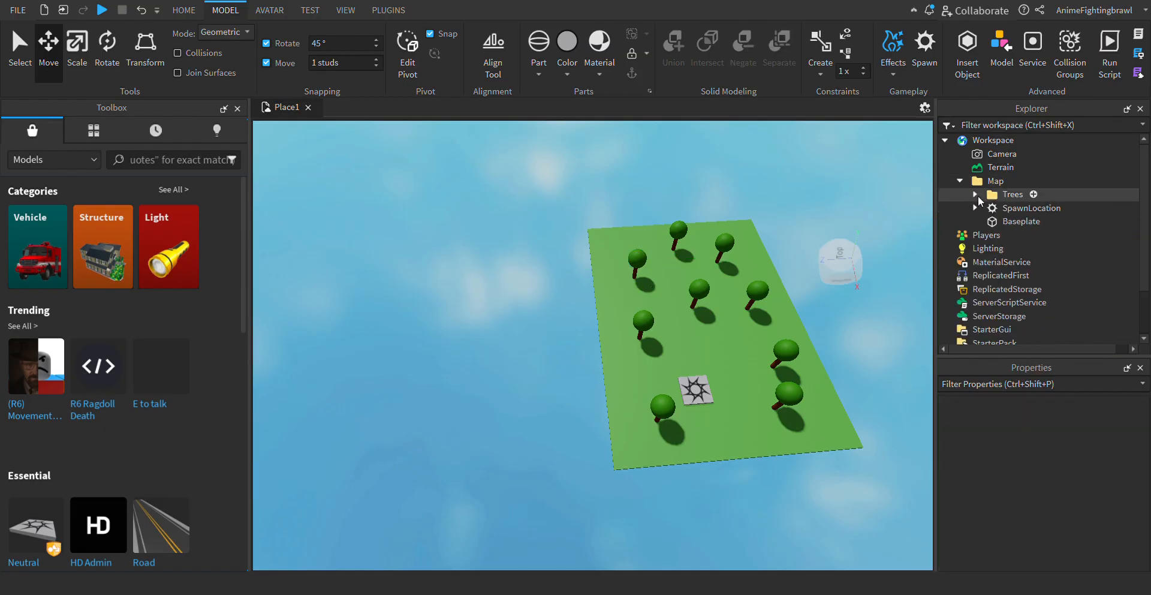
key(w)
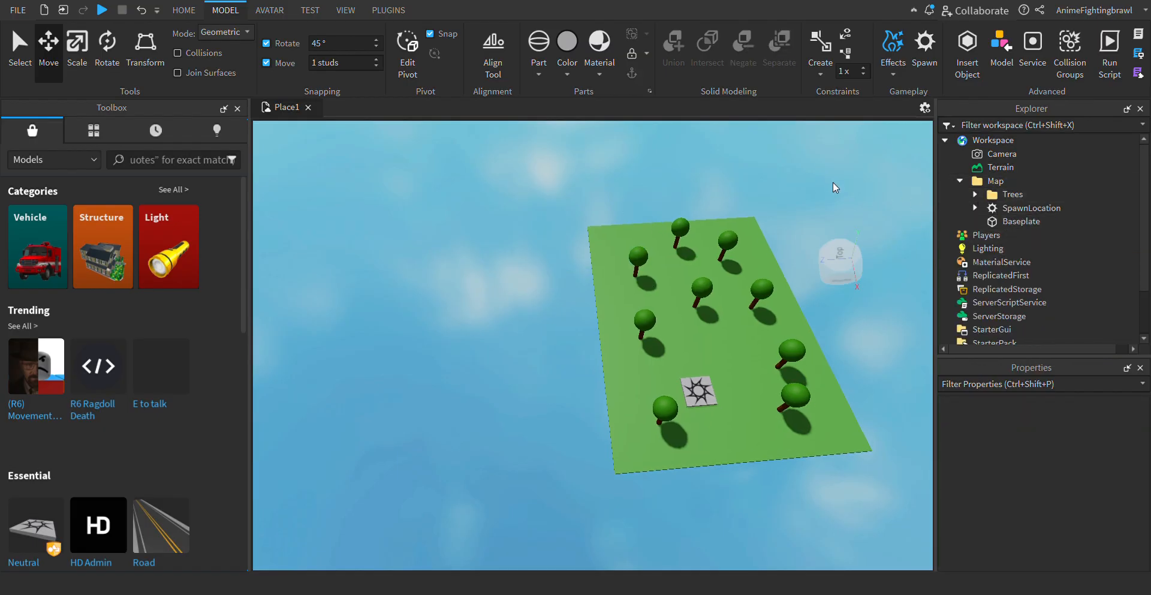
- Run a playtest to check how the trees behave around the spawn and stop it
key(d)
key(w)
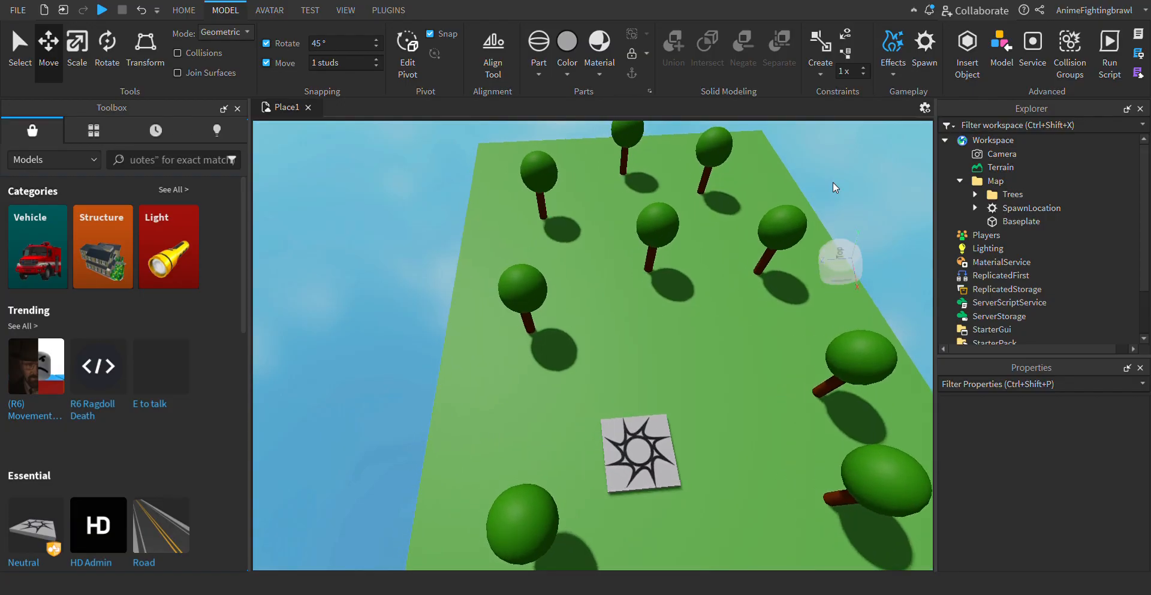
key(a)
key(s)
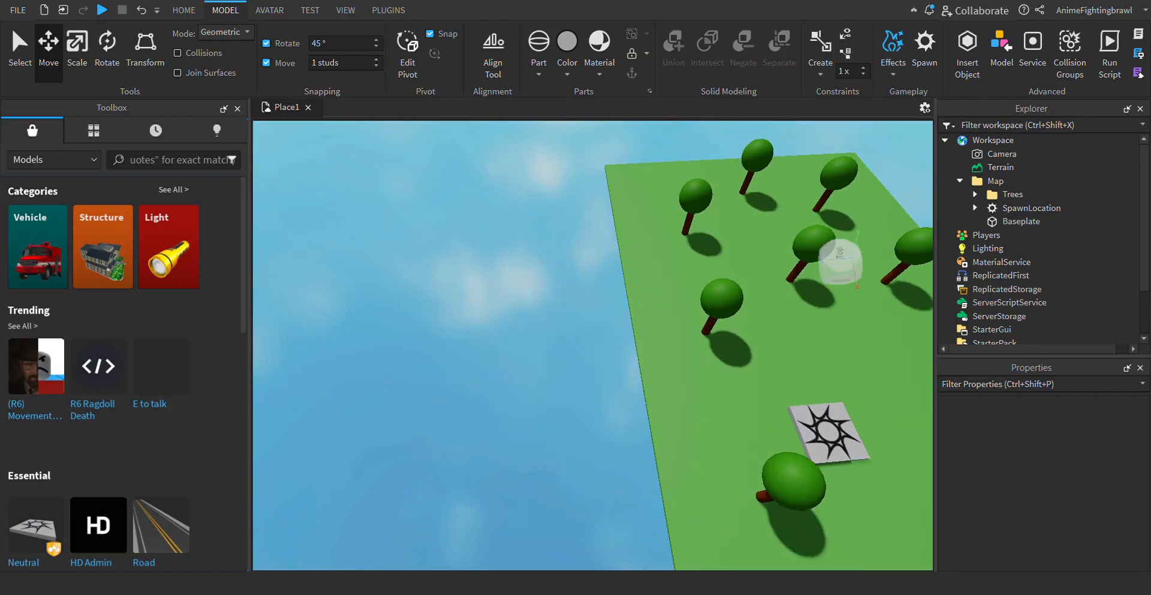
click(101, 11)
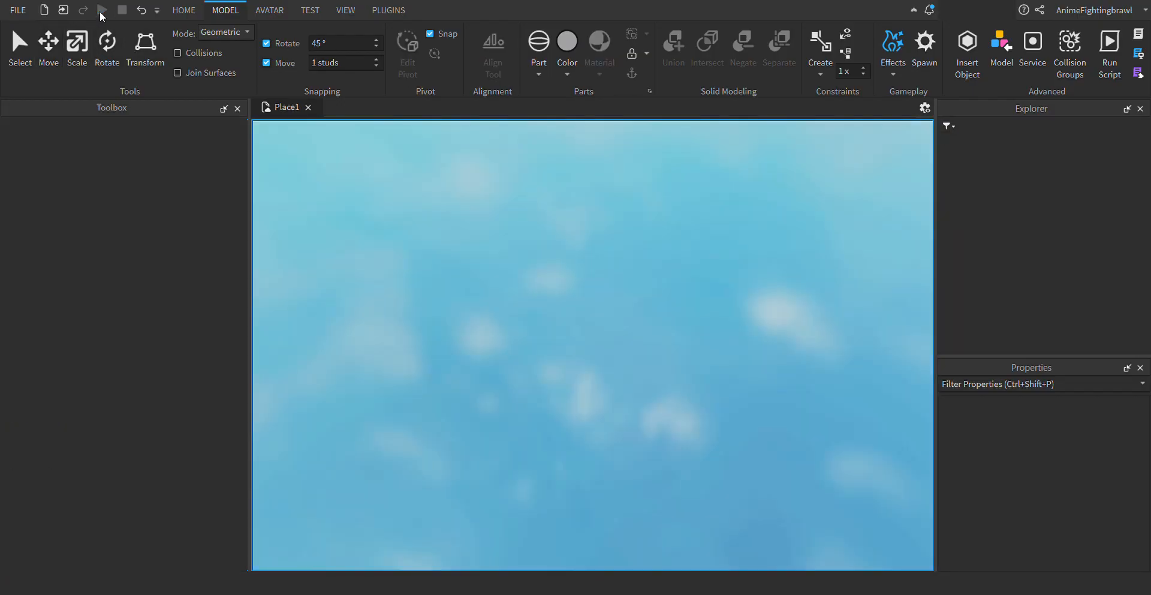
key(Left)
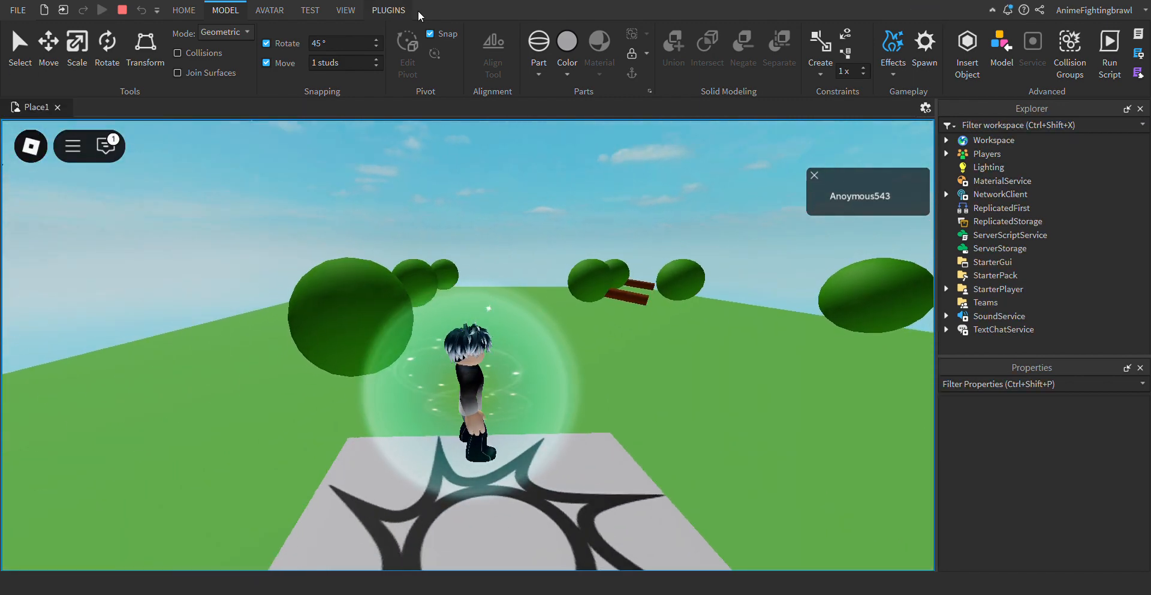
click(124, 11)
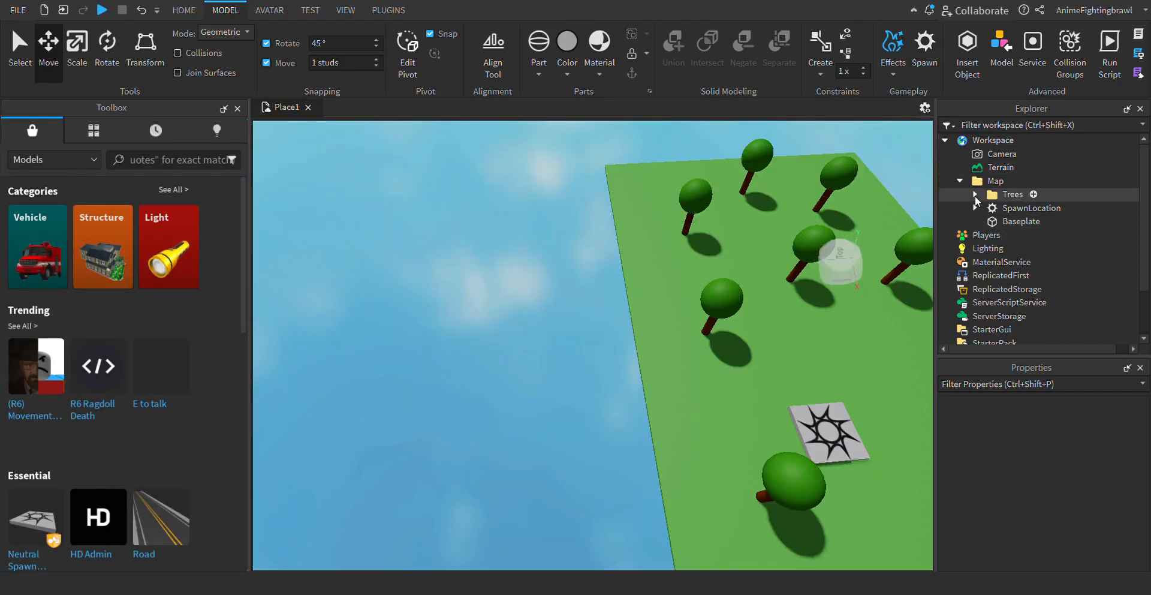
- Select all nine trees inside the Trees folder and anchor them
click(976, 195)
click(1016, 198)
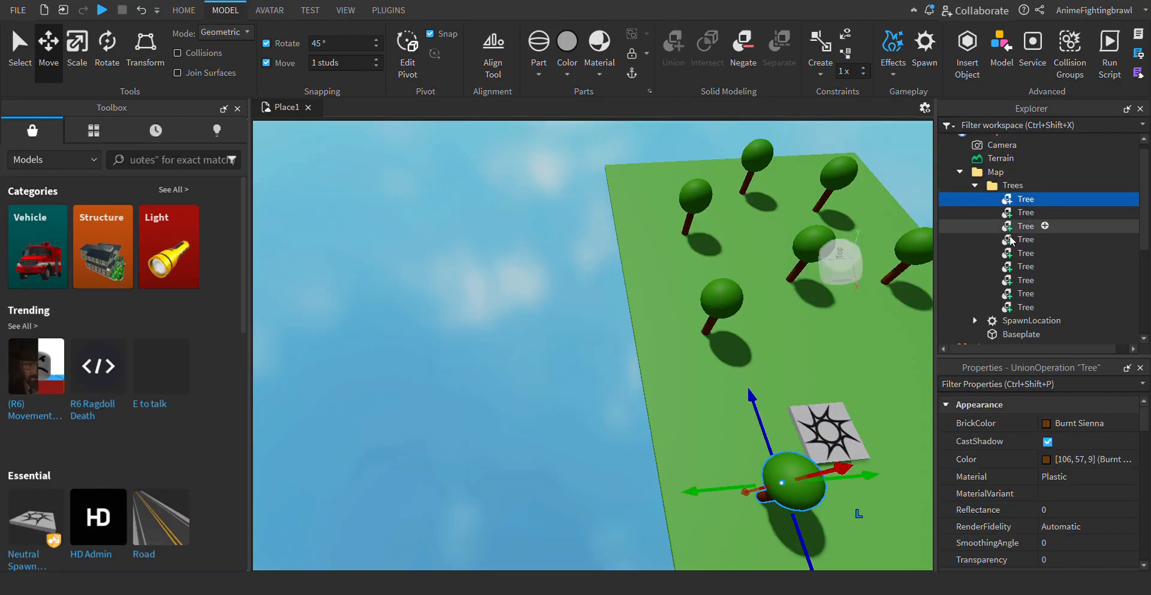
ctrl+click(1020, 212)
ctrl+click(1022, 226)
ctrl+click(1023, 239)
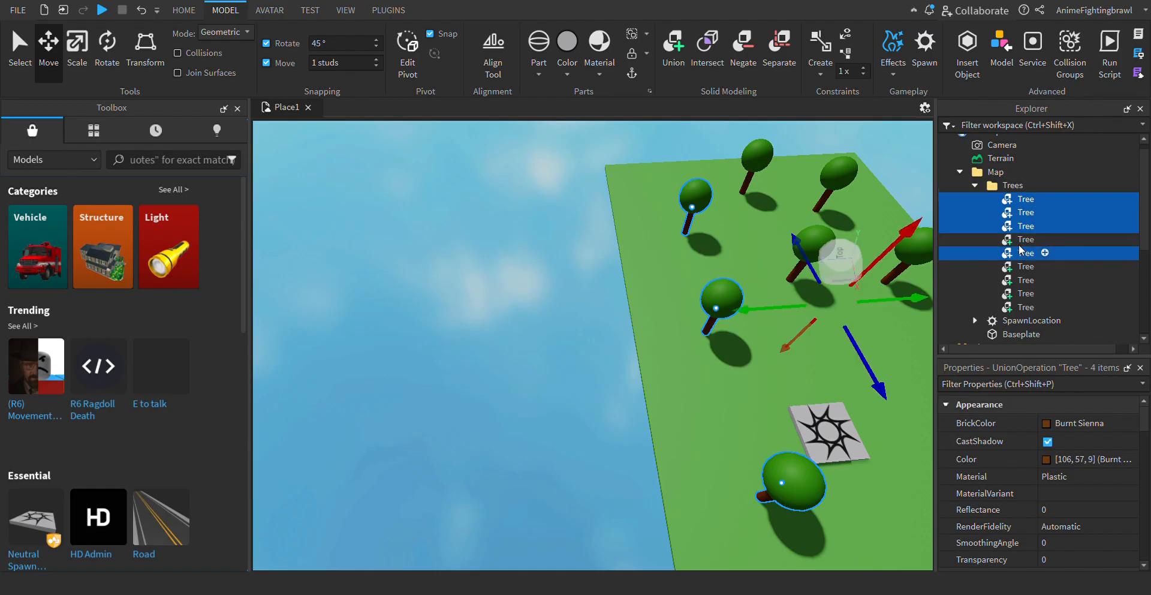
ctrl+click(1022, 253)
ctrl+click(1020, 266)
ctrl+click(1023, 280)
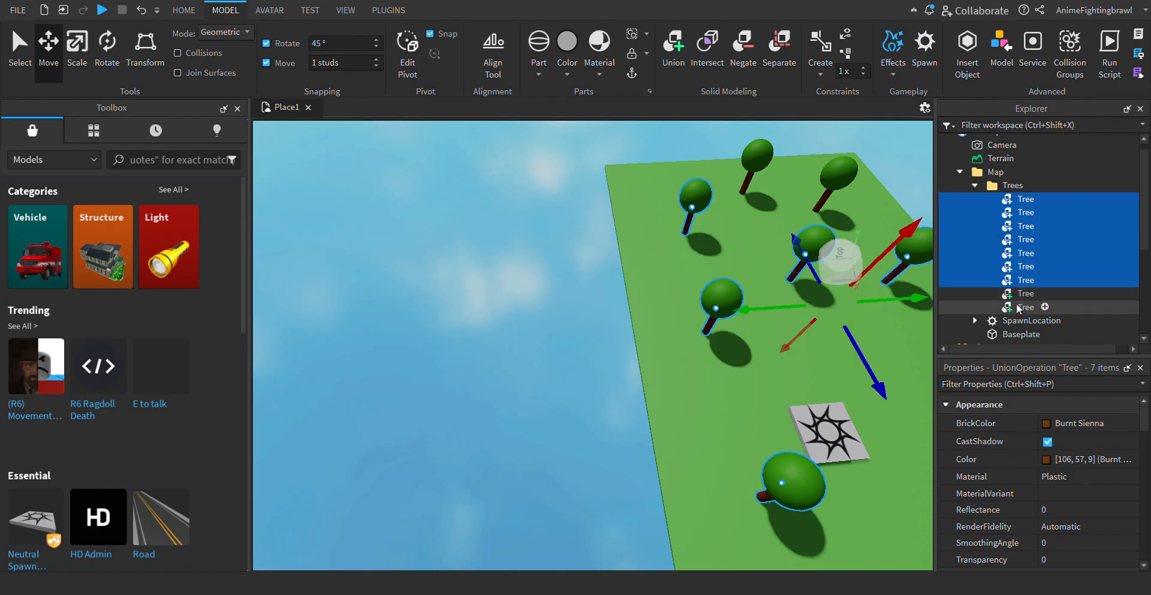
ctrl+click(1023, 307)
ctrl+click(1023, 293)
scroll(1124, 514, down, 3)
scroll(1124, 515, down, 6)
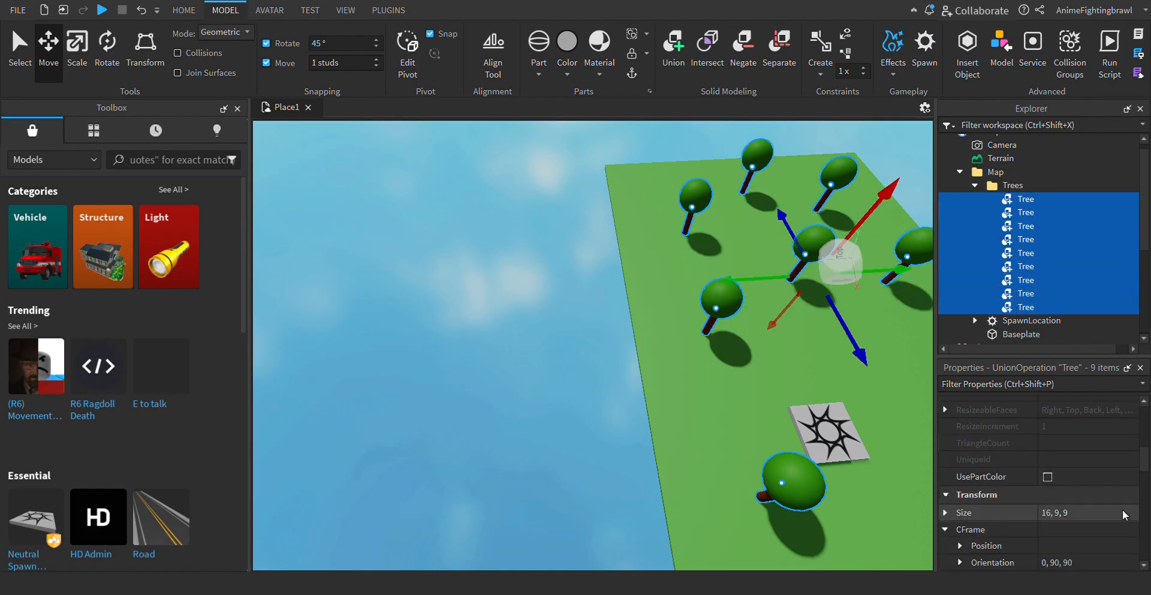
scroll(1125, 514, down, 2)
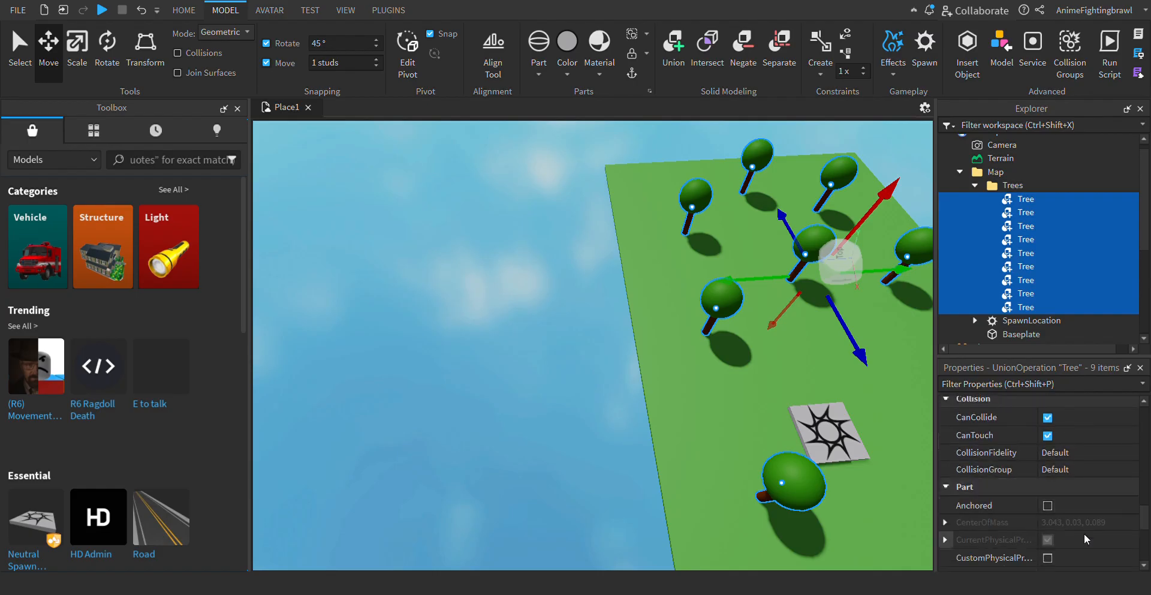
click(1047, 505)
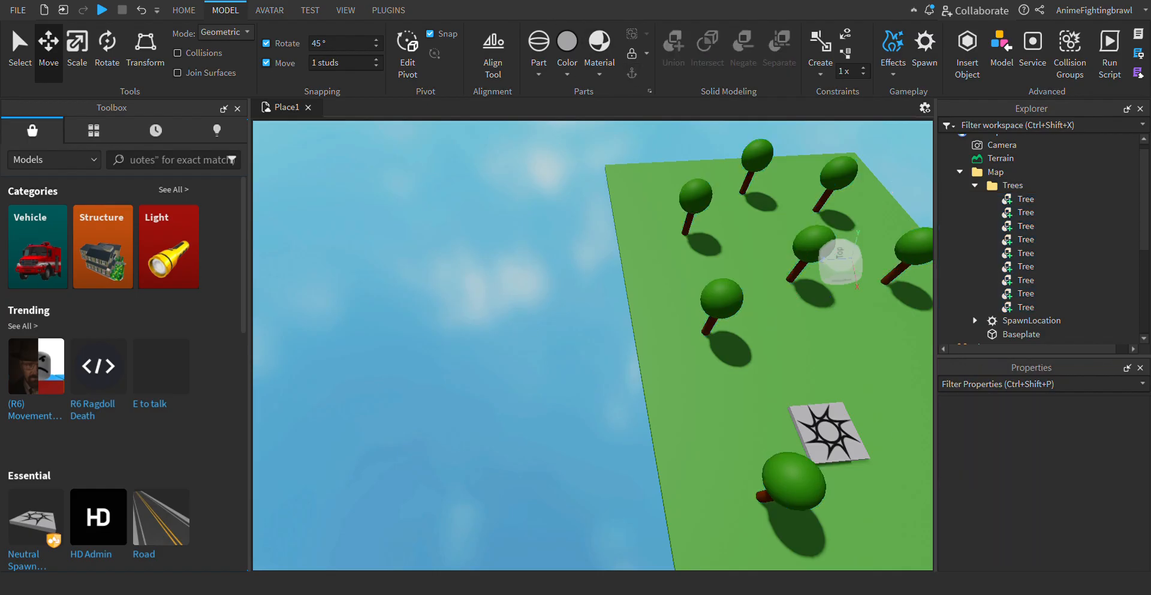
- Playtest the place again, walk the character among the trees and off the baseplate, and stop the test
click(100, 11)
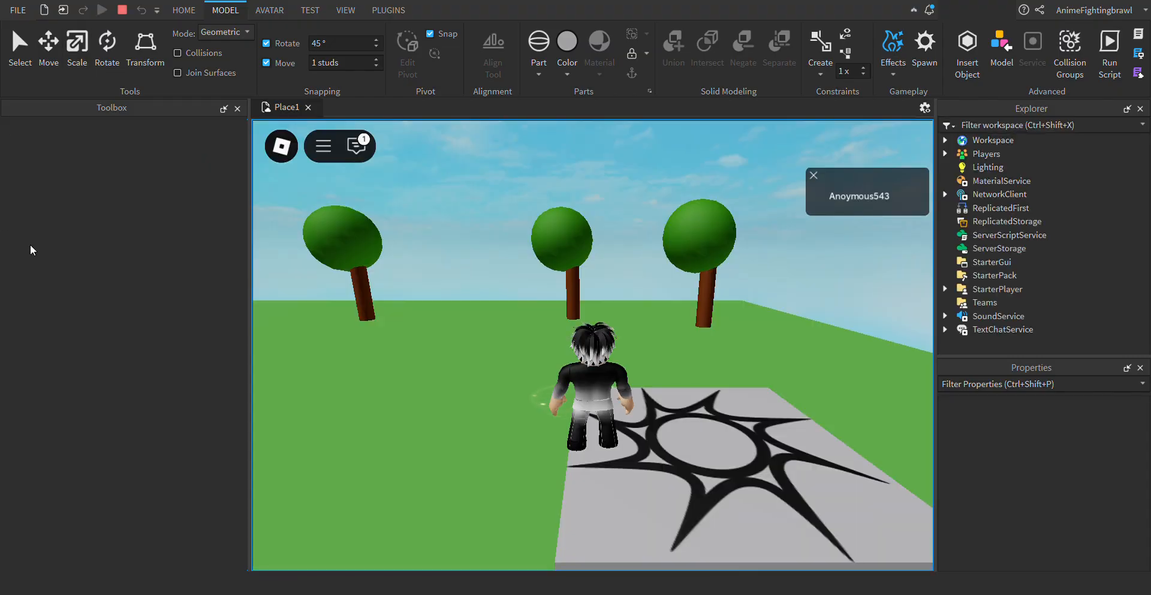
key(w)
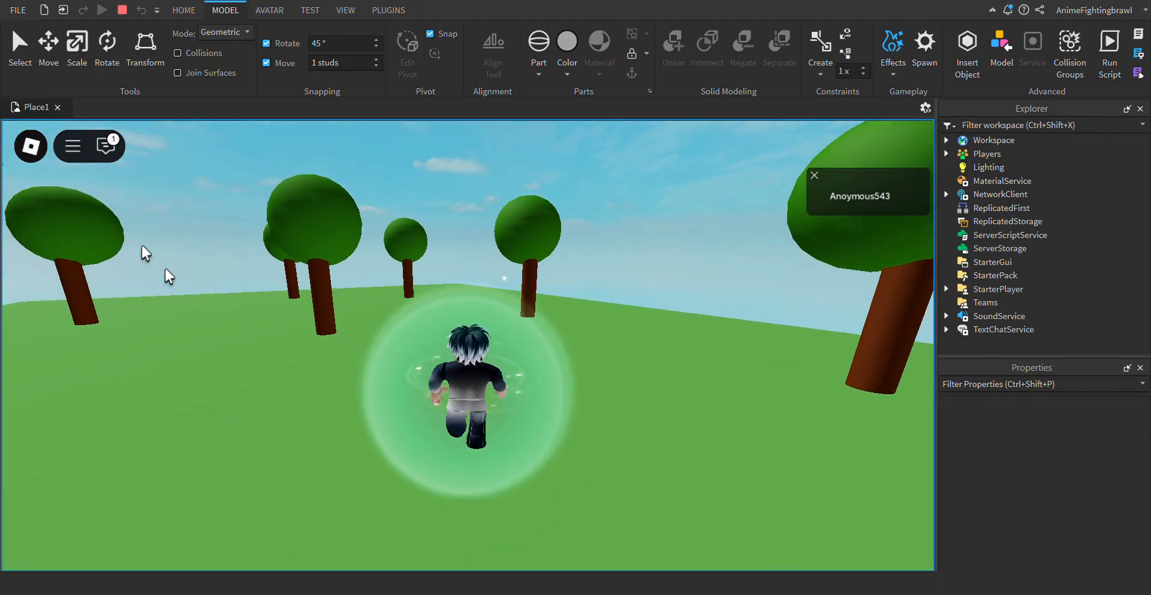
key(w)
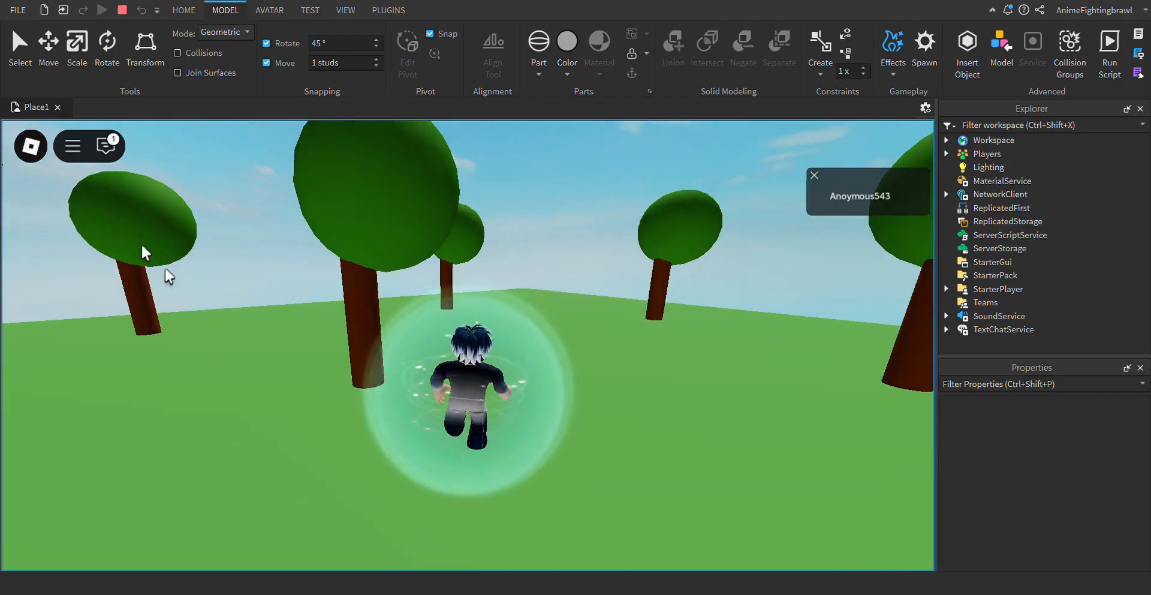
key(w)
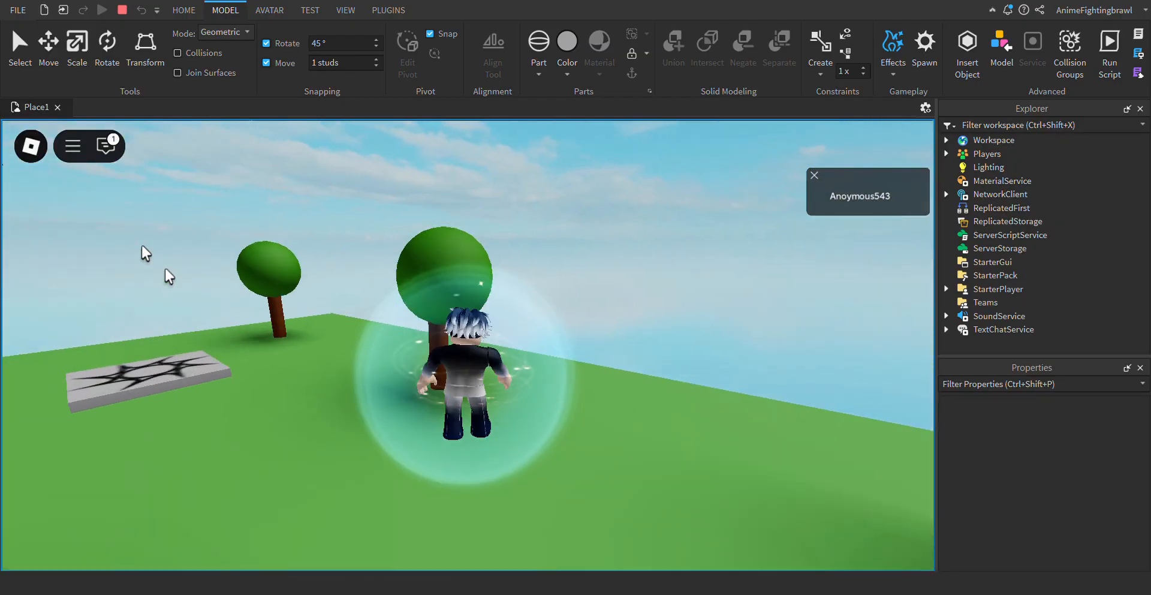
key(w)
key(space)
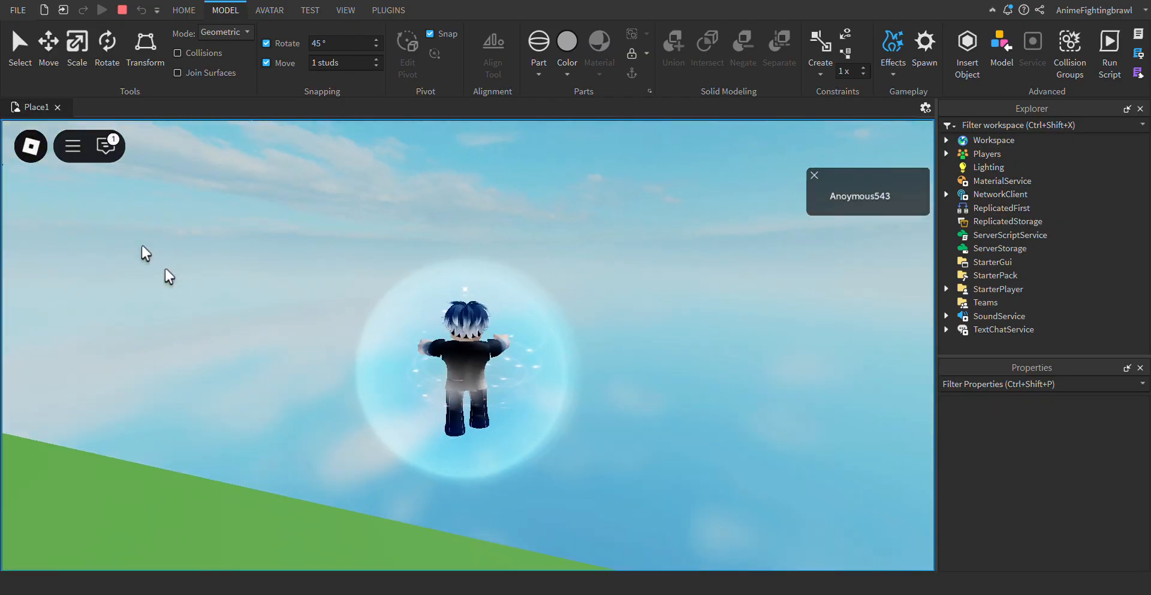
click(123, 10)
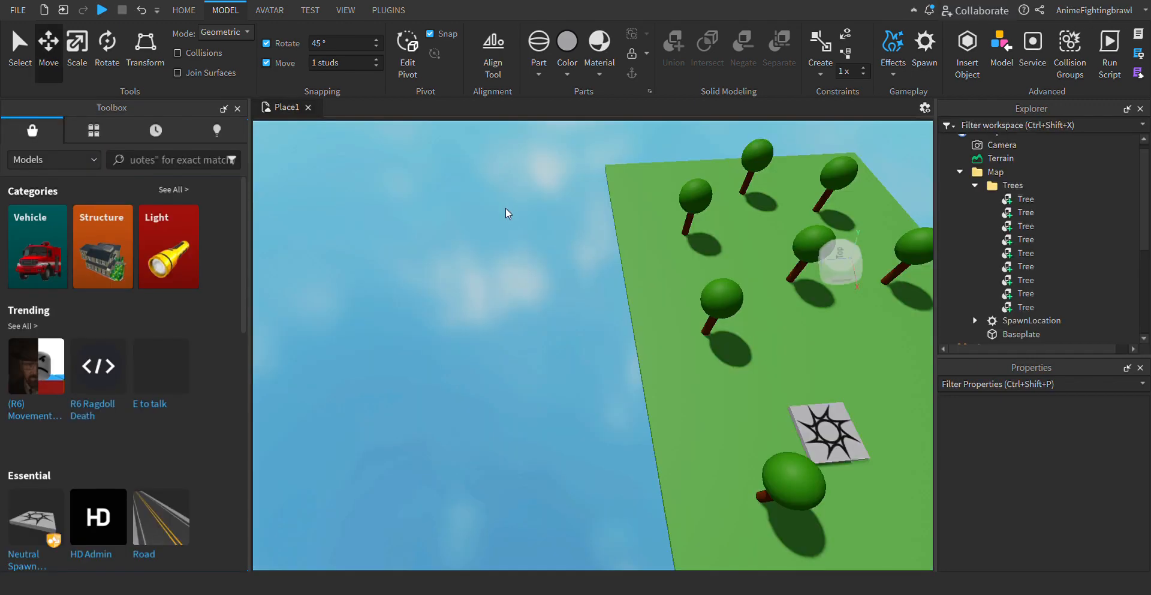
- Collapse the Trees folder, add a new folder inside the Map folder and name it InvisibaleWalls
key(w)
key(d)
key(s)
key(d)
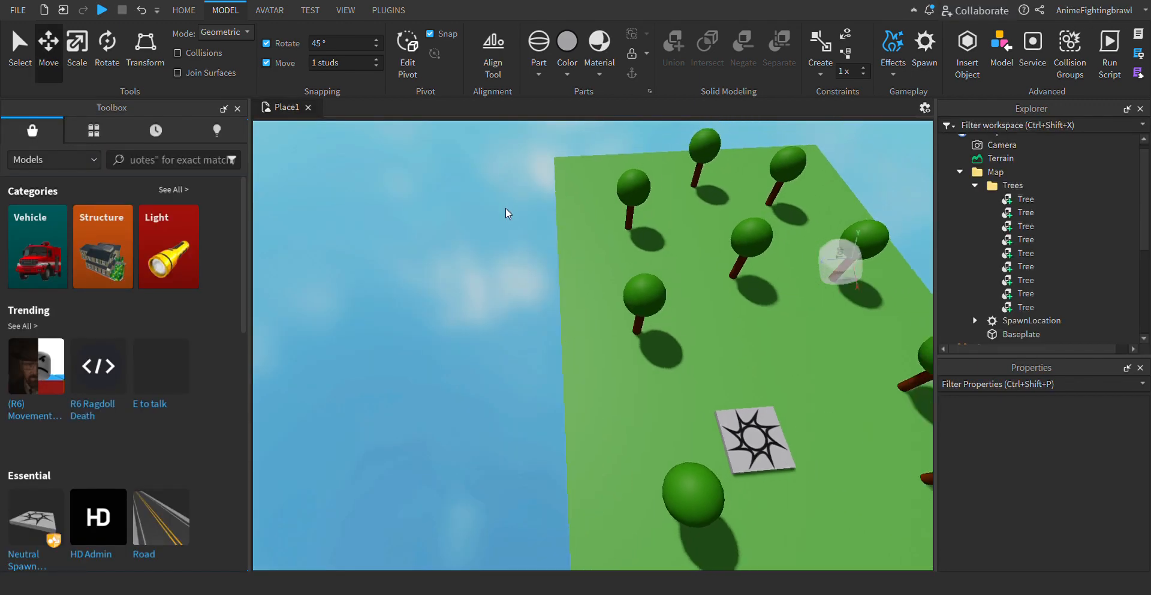
click(184, 10)
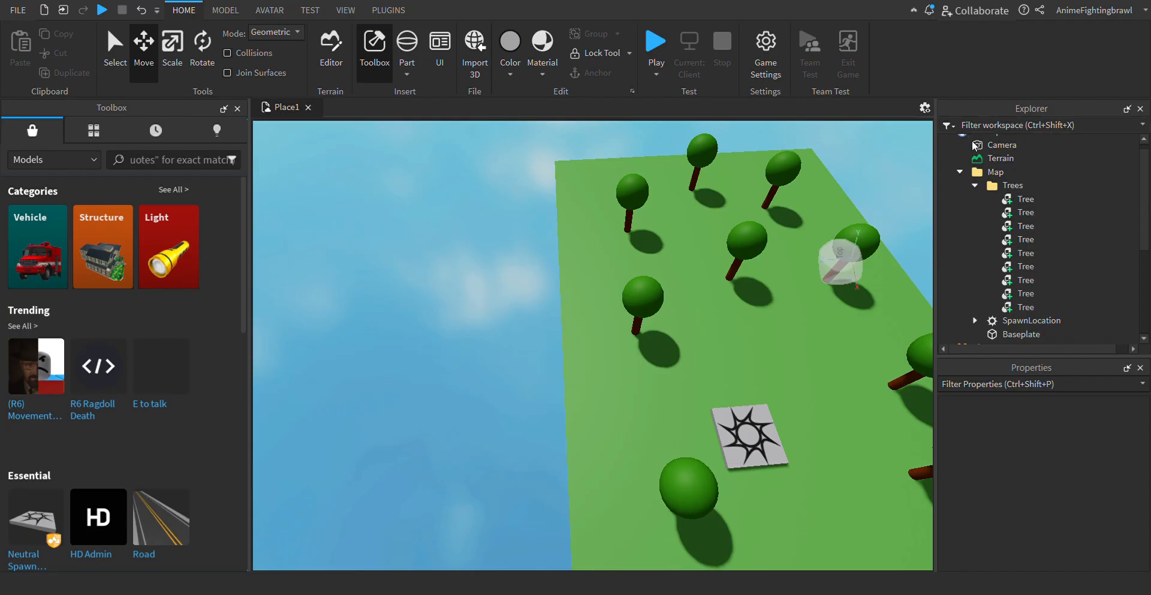
click(975, 185)
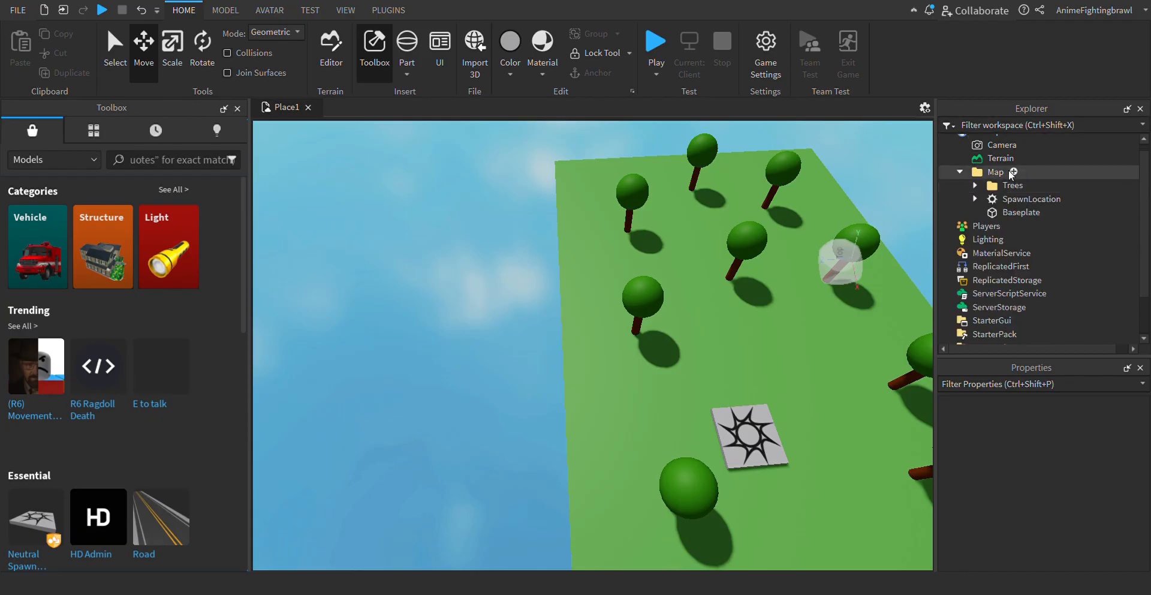
click(1011, 173)
click(973, 240)
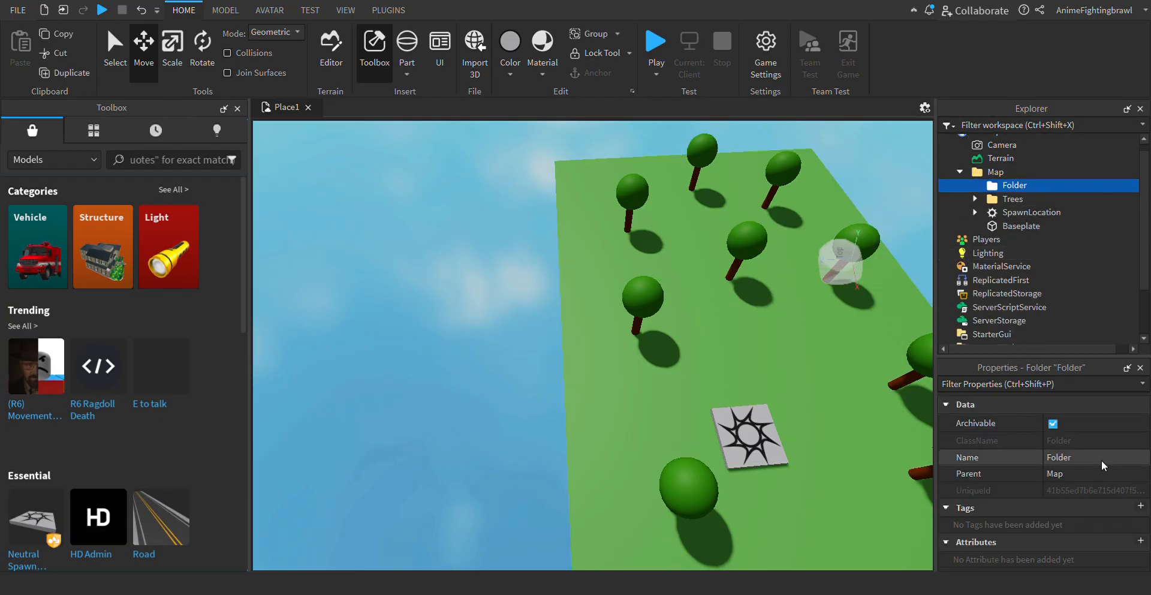
click(1104, 463)
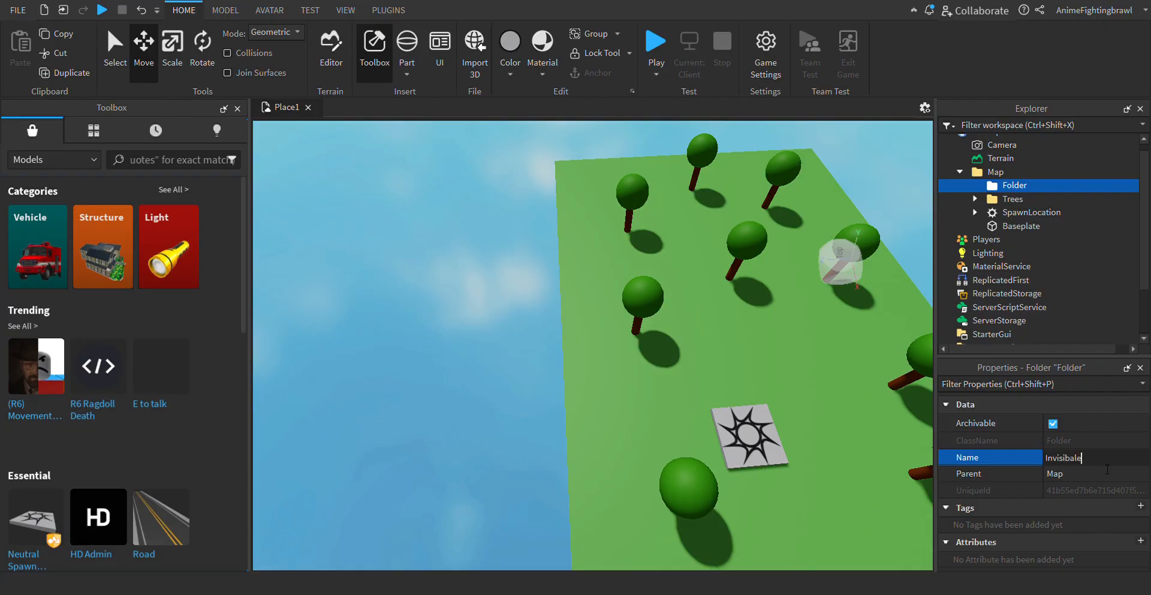
text(InvisibaleWalls)
key(Return)
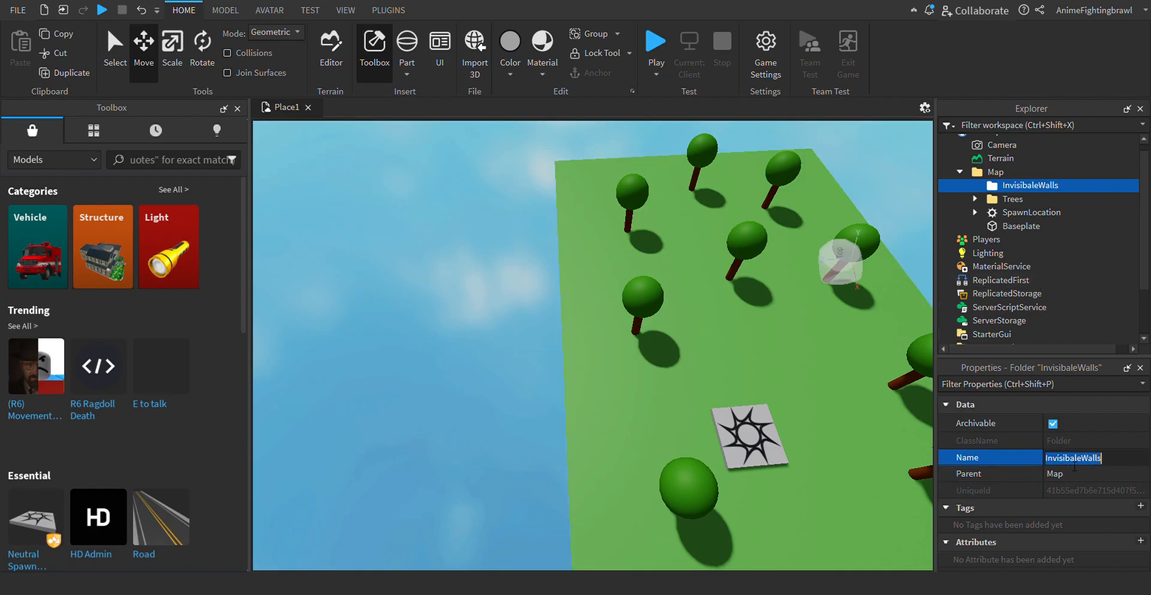
- Rename the new walls folder in Map as InvisabaleWalls and clear the selection
click(402, 398)
key(d)
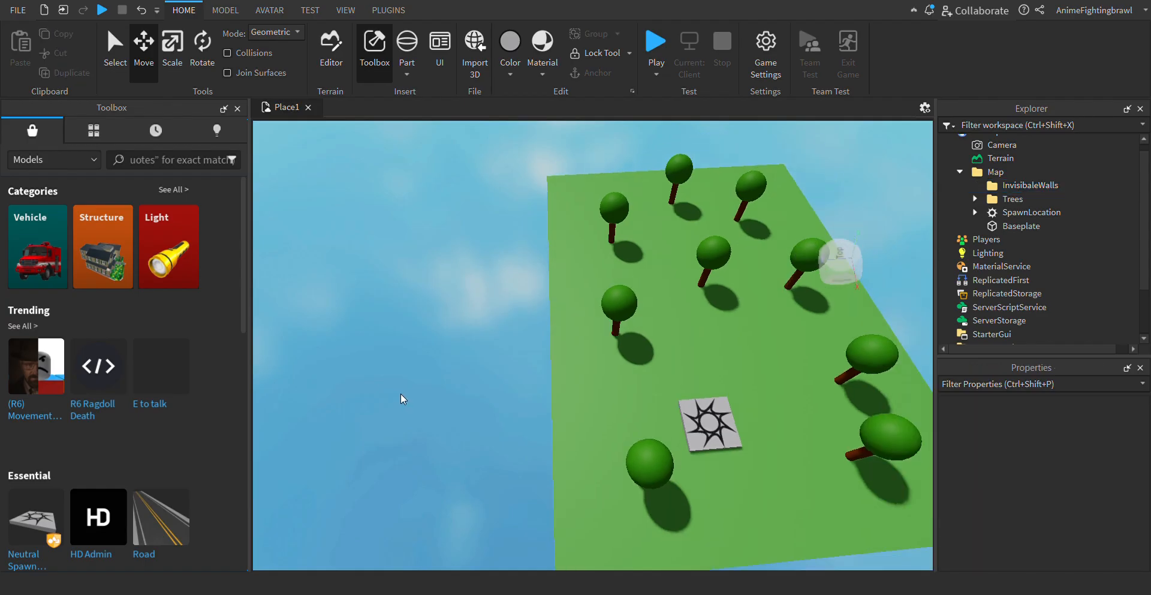
click(1029, 185)
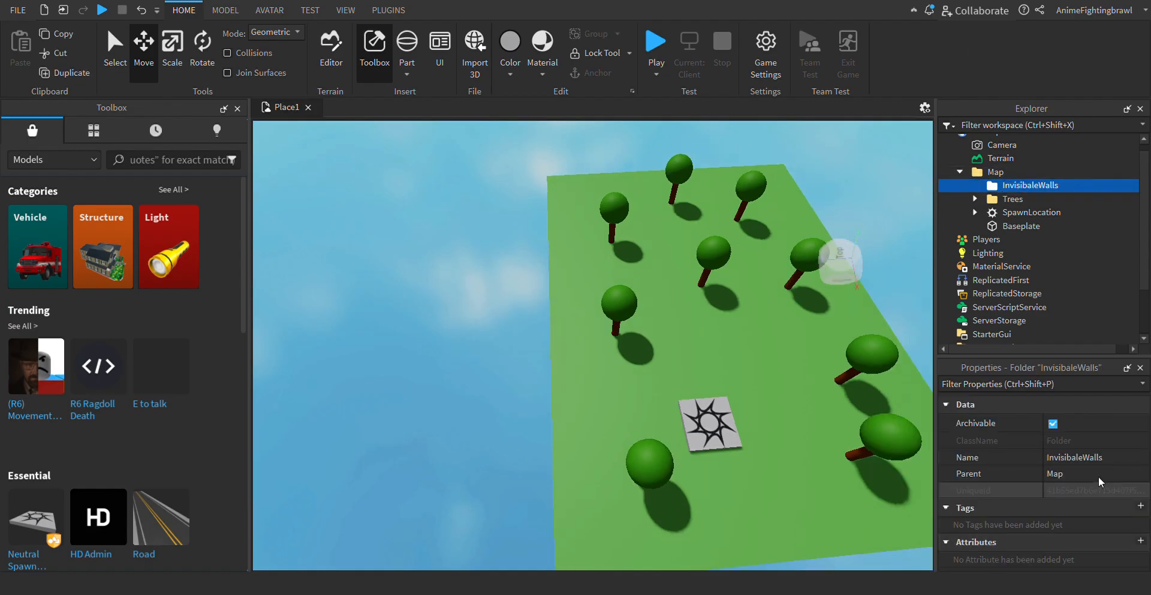
click(1067, 459)
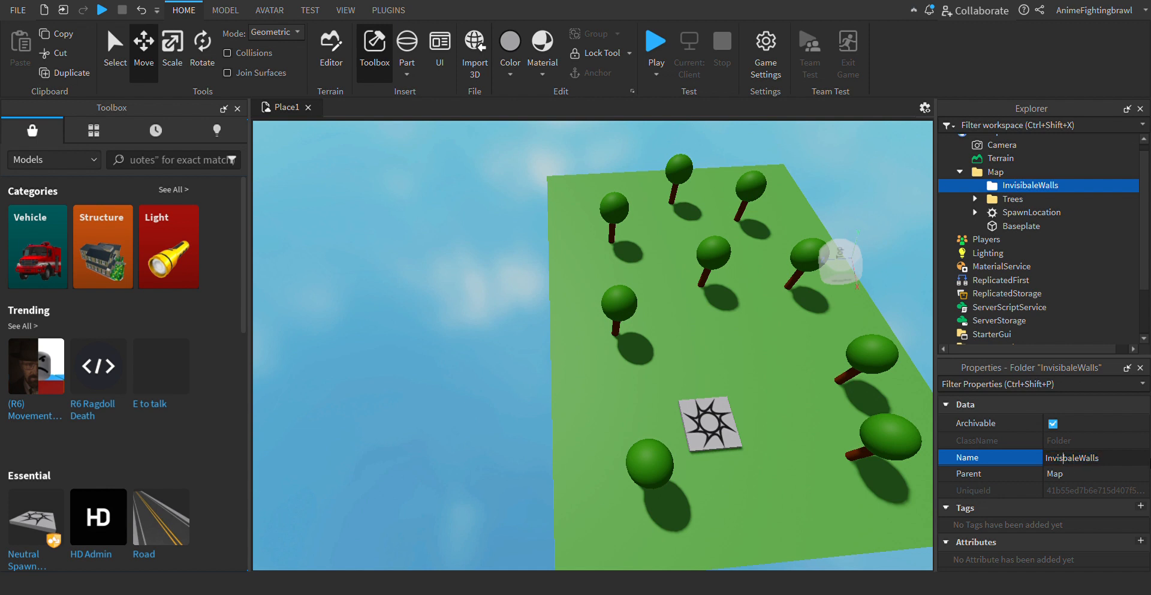
key(Return)
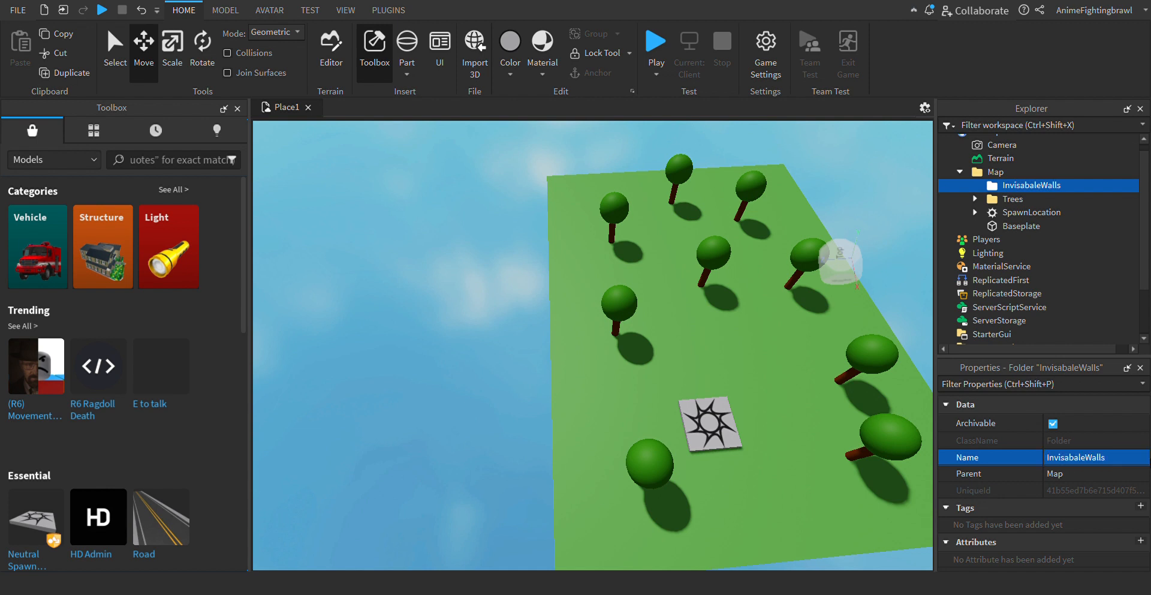
click(418, 383)
- Insert a block part onto the baseplate near the spawn
key(s)
key(d)
key(w)
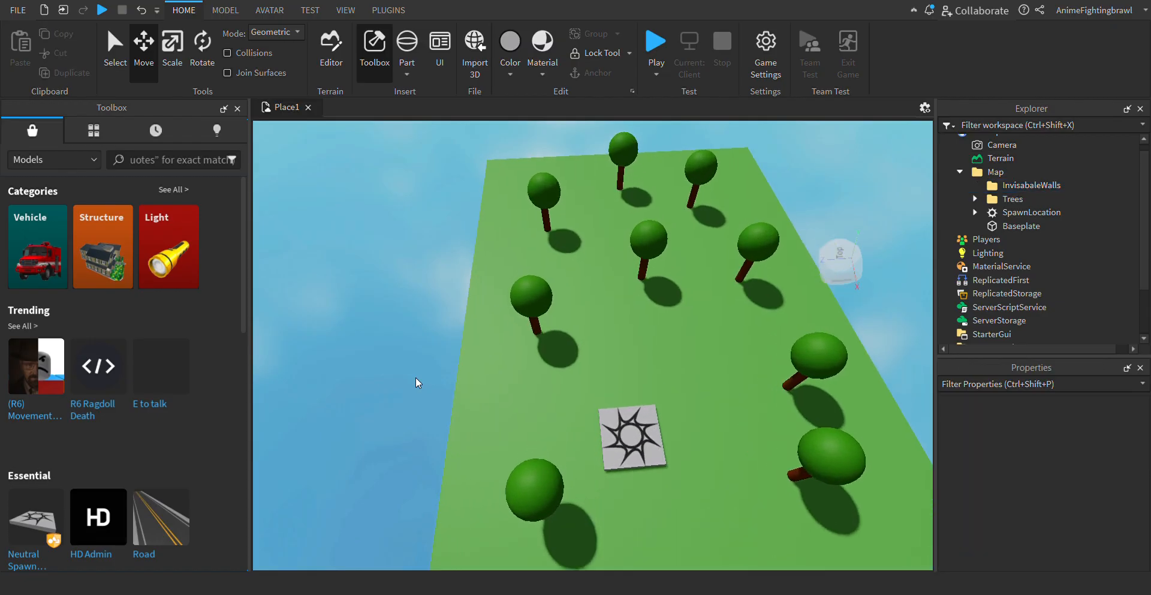
key(a)
click(225, 9)
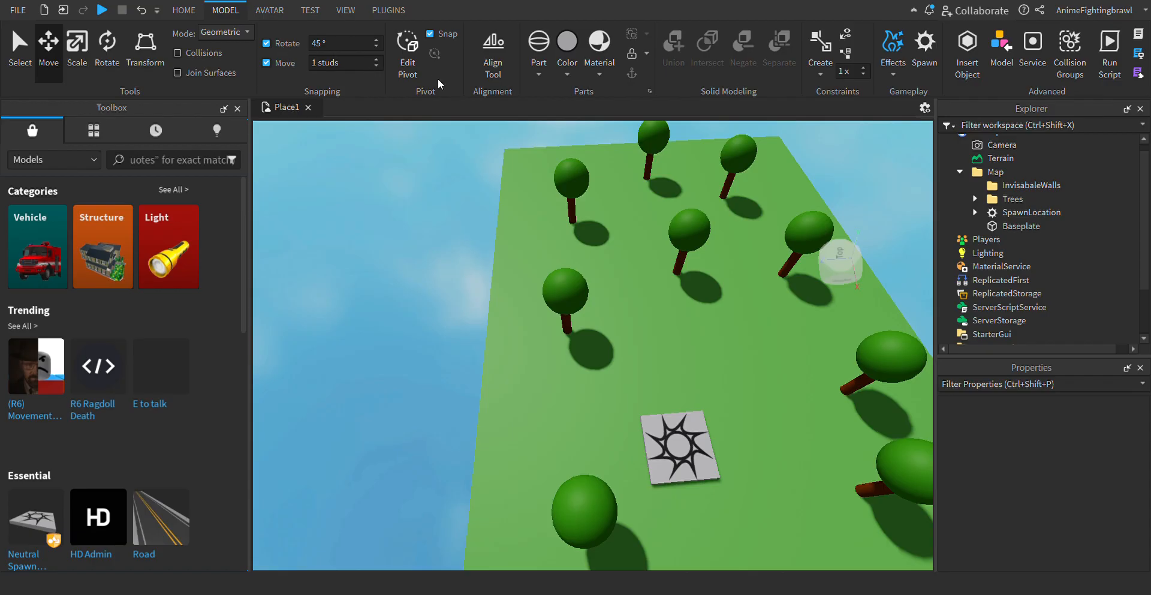
click(183, 10)
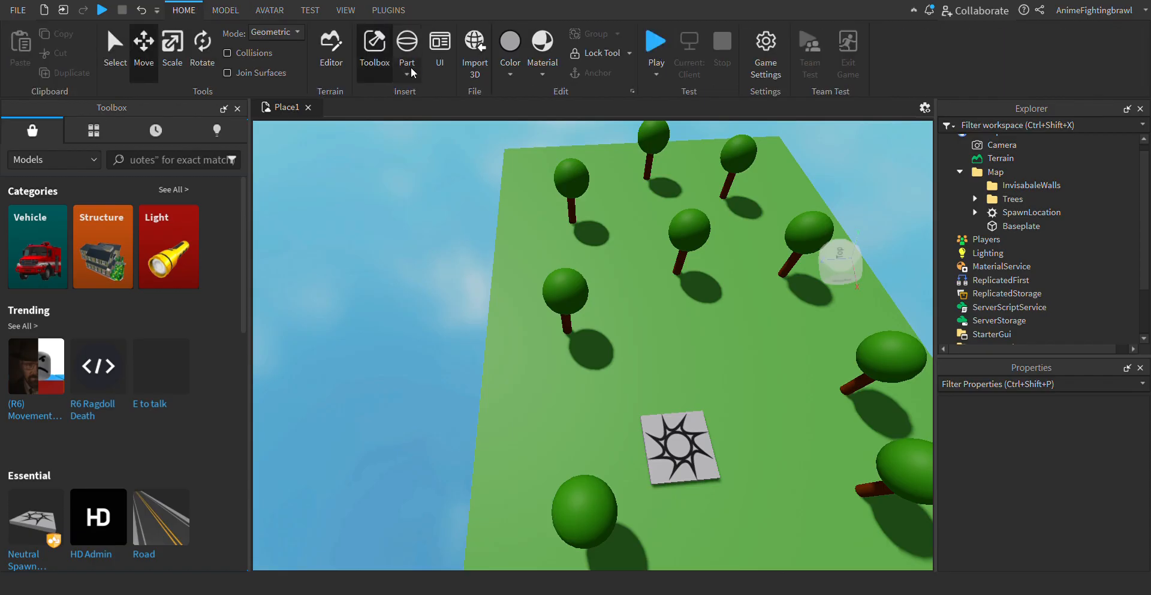
click(408, 51)
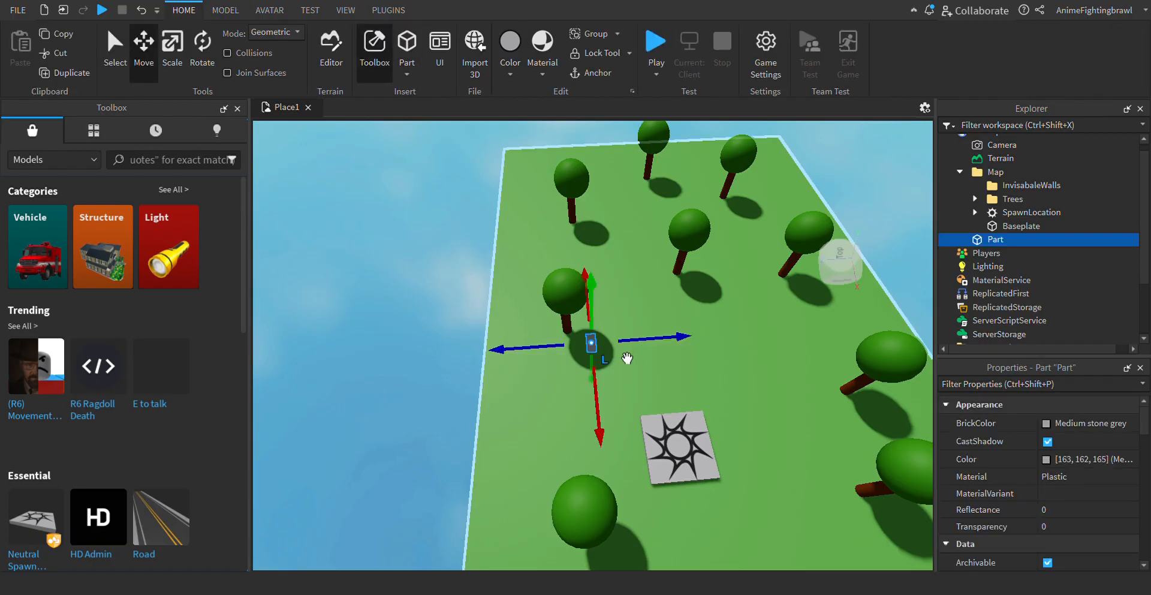
- Move the new part sideways to the baseplate's nearest long edge and clear the selection
click(339, 410)
scroll(339, 410, up, 5)
scroll(339, 410, up, 3)
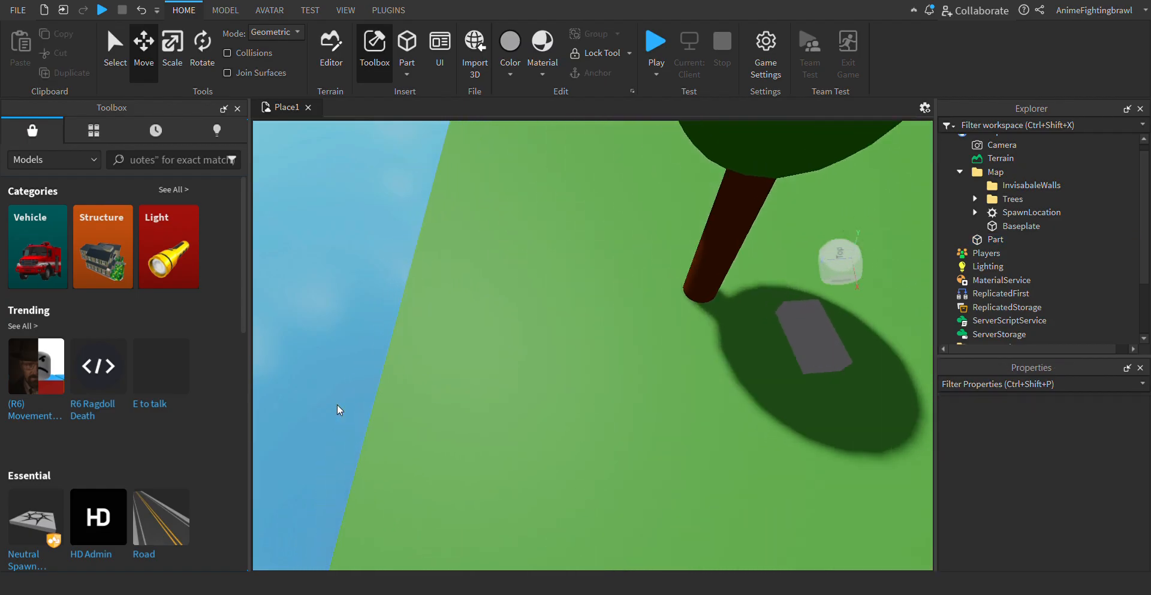
click(847, 358)
click(546, 398)
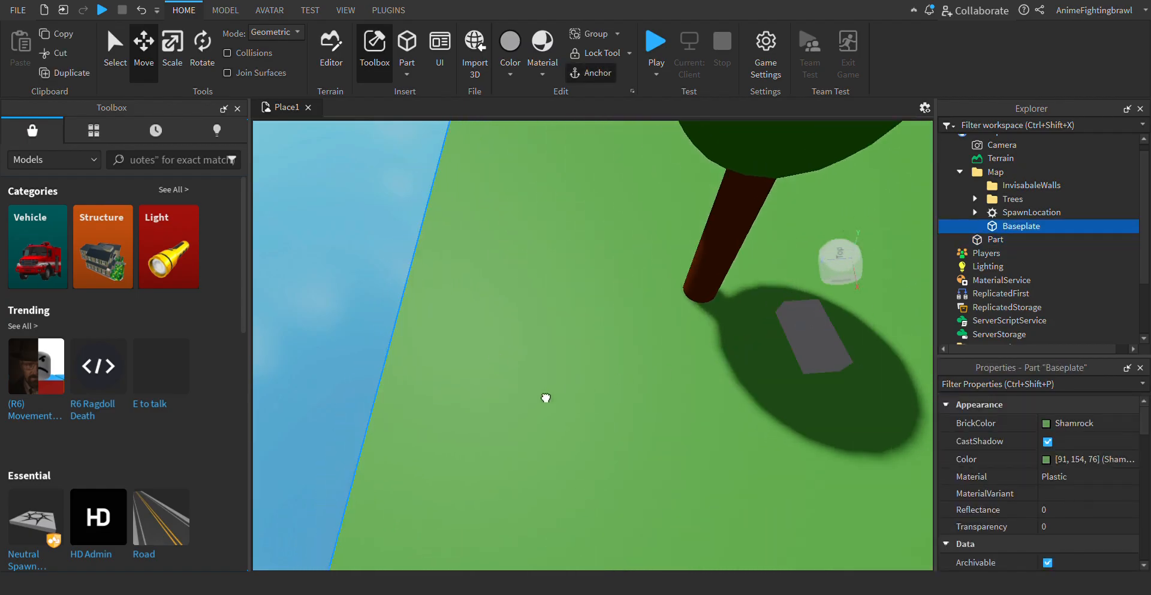
click(389, 222)
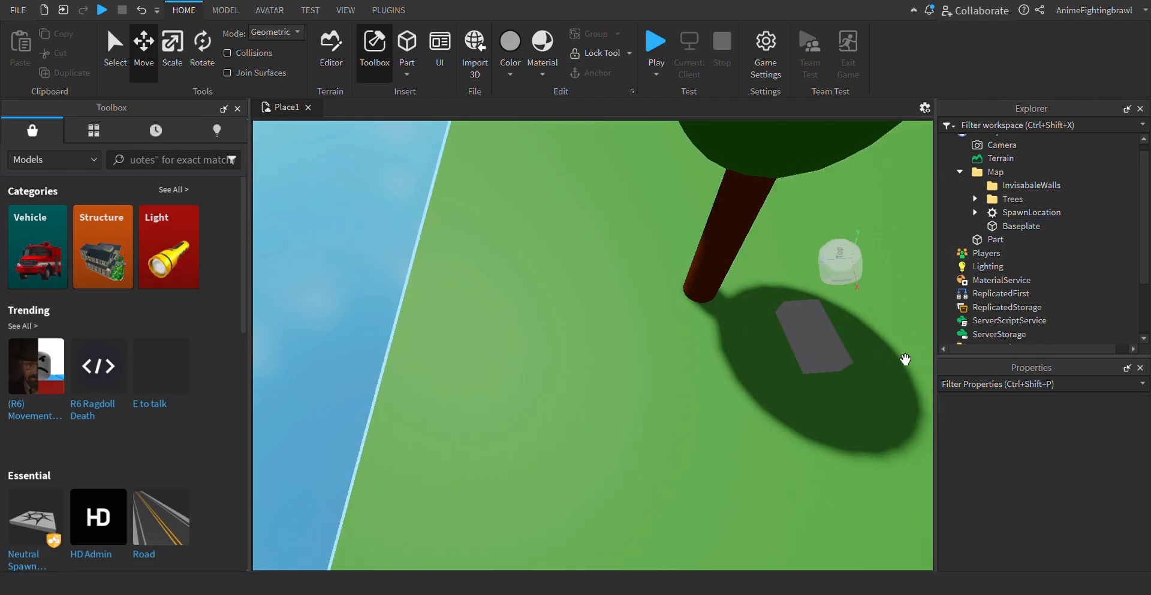
click(806, 353)
drag(726, 353, 360, 362)
click(315, 254)
key(a)
key(s)
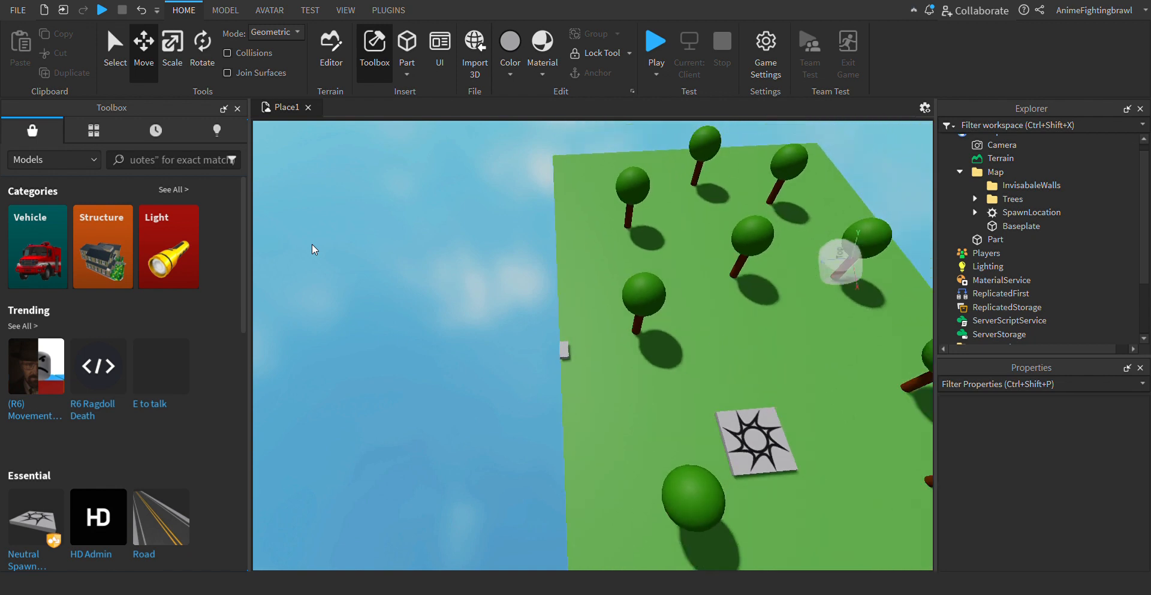
- Scale the part lengthwise along the baseplate's long edge until its near end reaches the corner
key(w)
key(s)
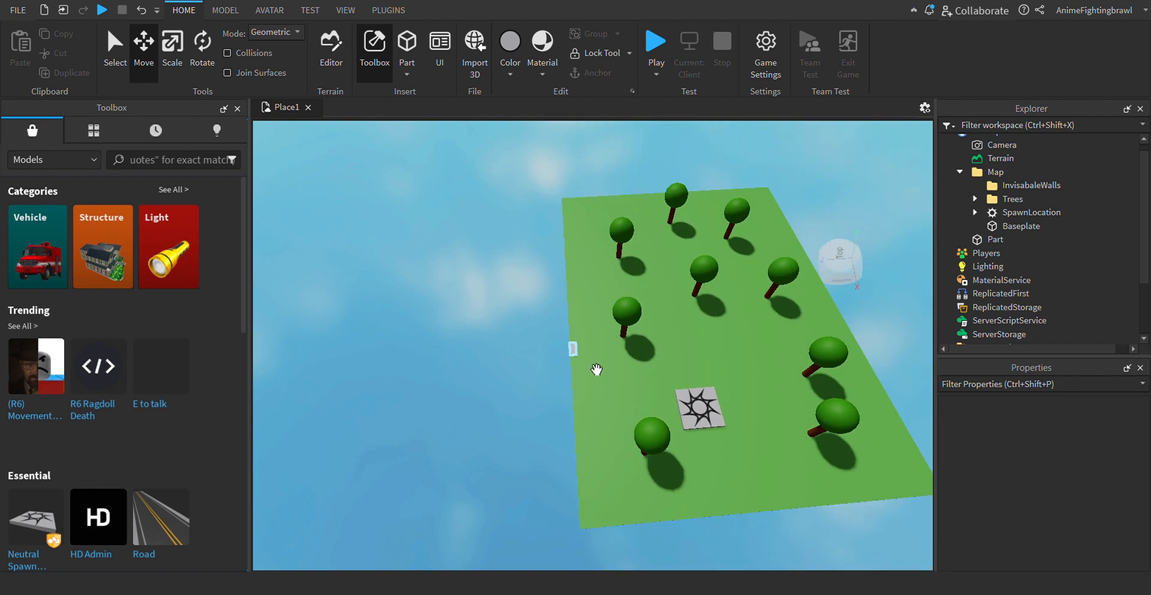
click(573, 348)
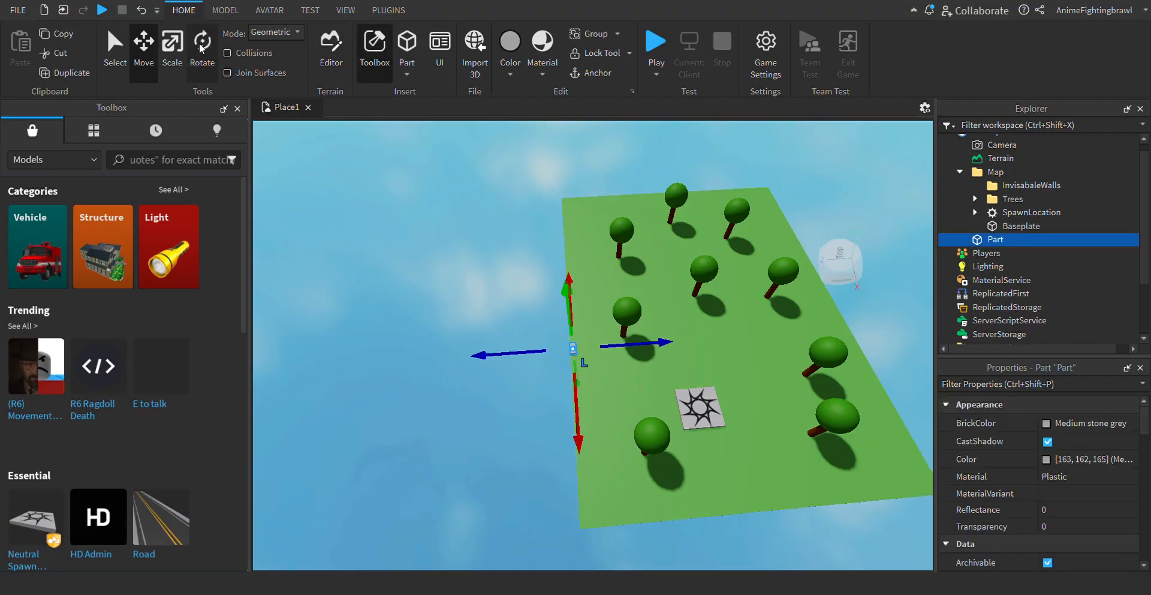
click(172, 48)
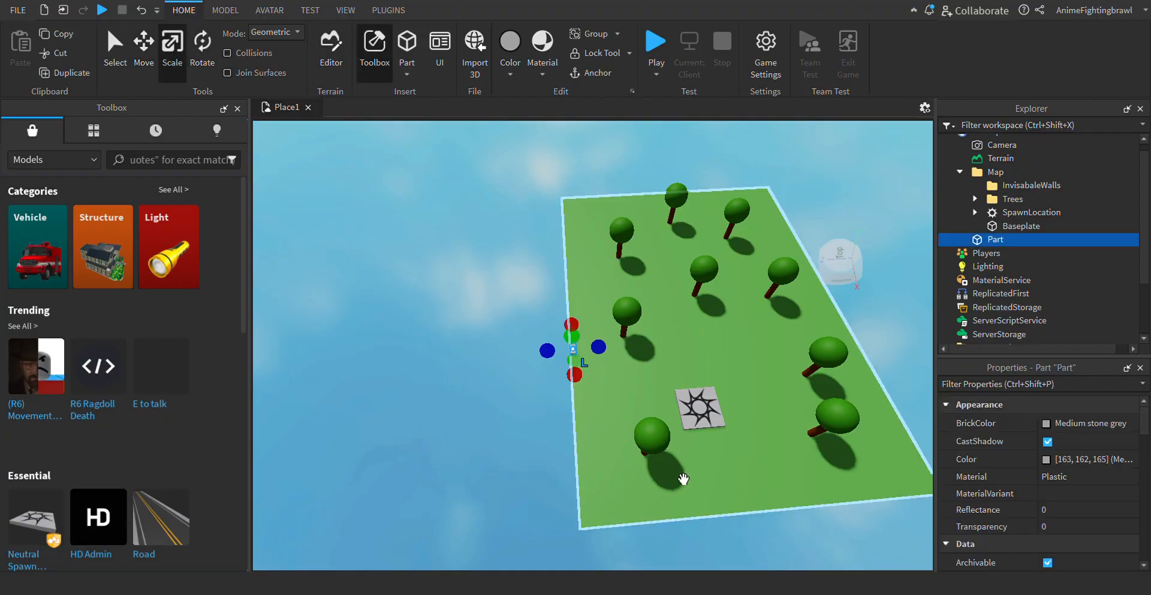
key(s)
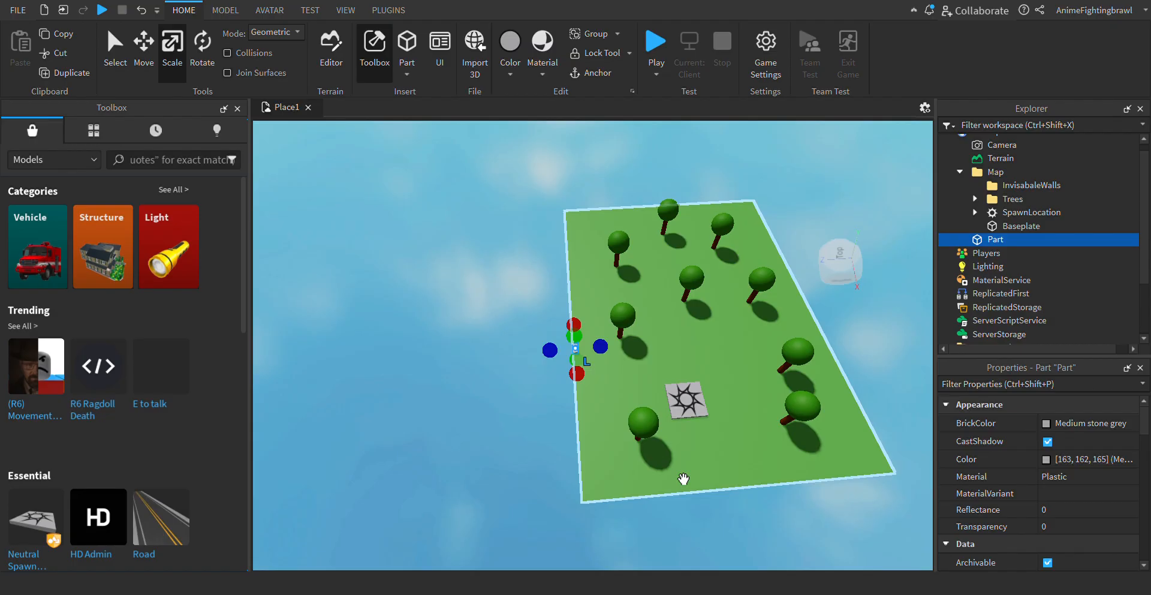
click(663, 555)
mouse_move(650, 536)
right_down()
mouse_move(671, 559)
mouse_move(648, 542)
right_up()
click(580, 329)
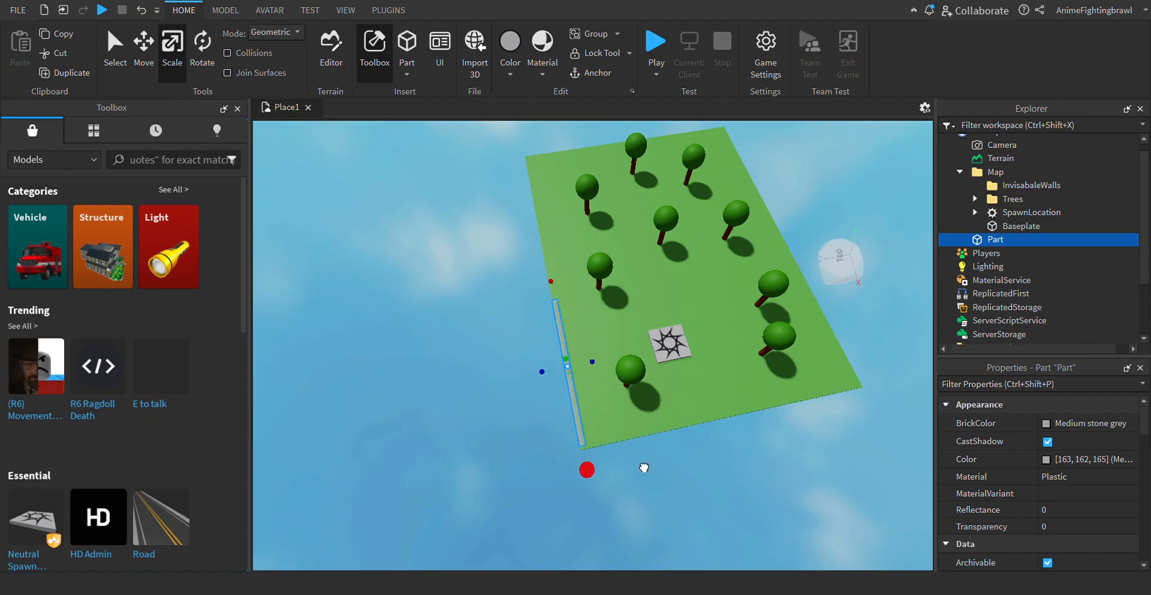
- Stretch the other end of the strip along the long edge towards the baseplate's far corner and clear the selection
click(683, 478)
click(582, 365)
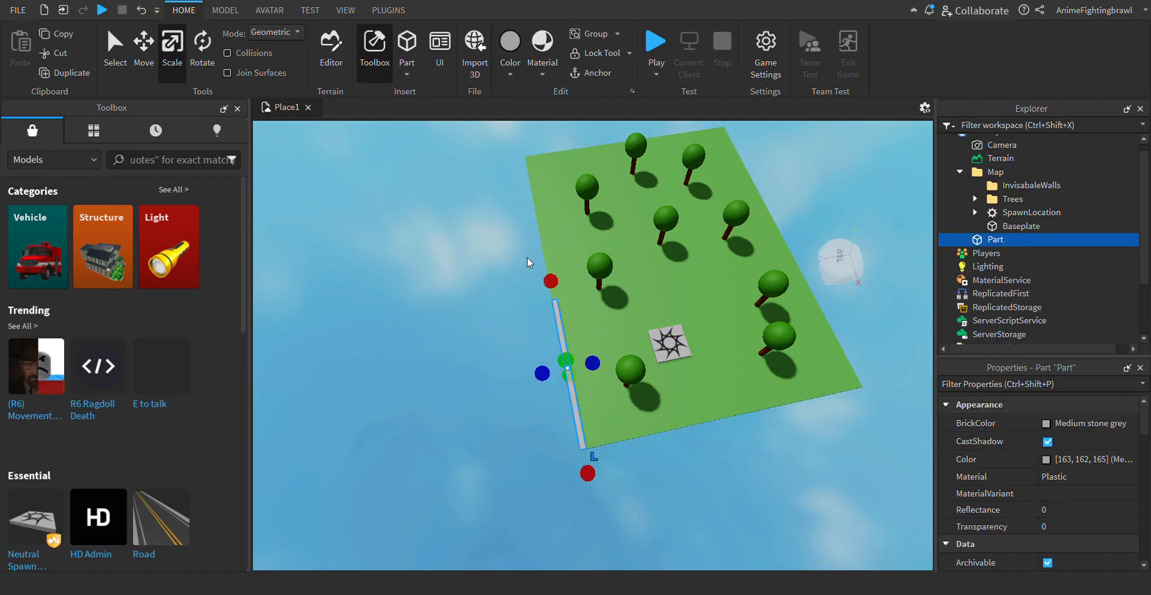
drag(551, 281, 527, 189)
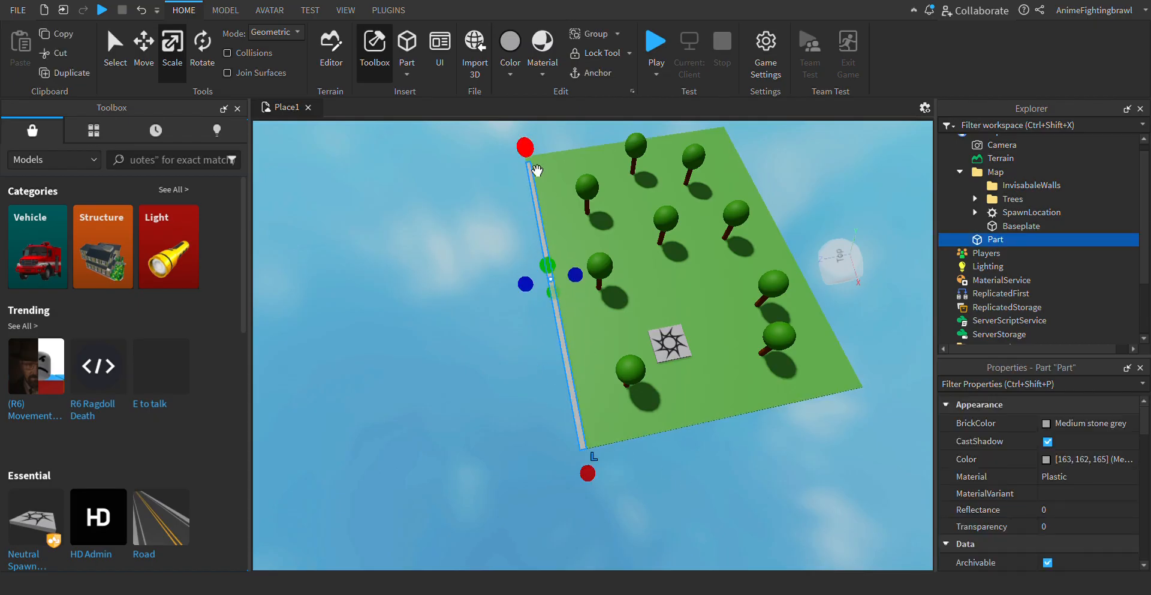
click(476, 148)
- Extend the strip's far end to close the remaining gap at the baseplate corner, and deselect it
scroll(476, 150, up, 4)
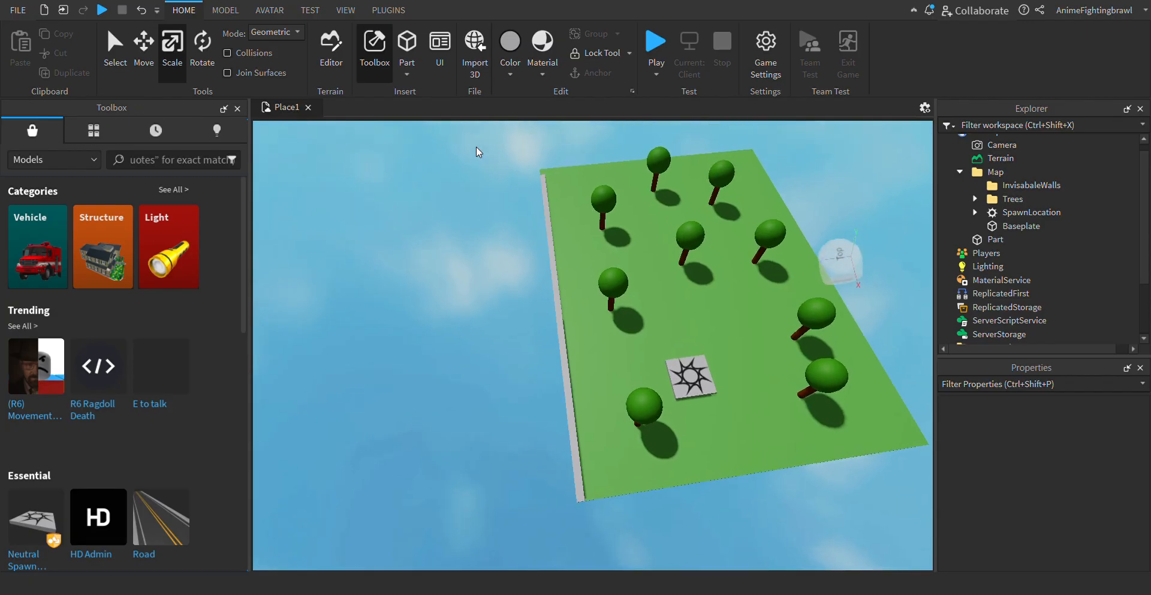
scroll(478, 151, up, 3)
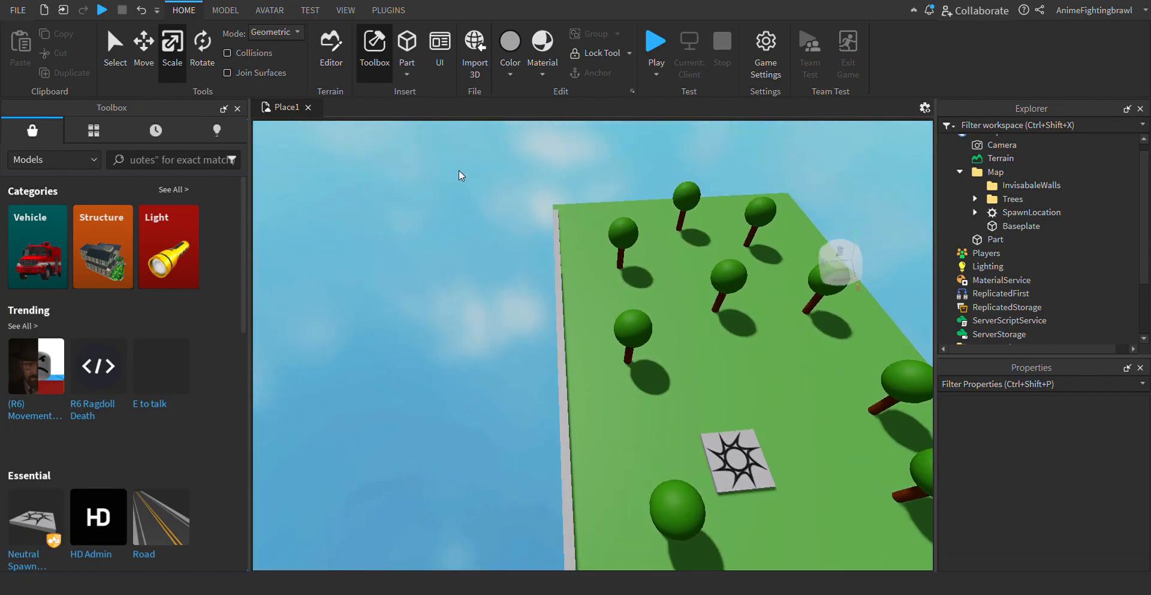
right_drag(536, 234, 536, 235)
key(w)
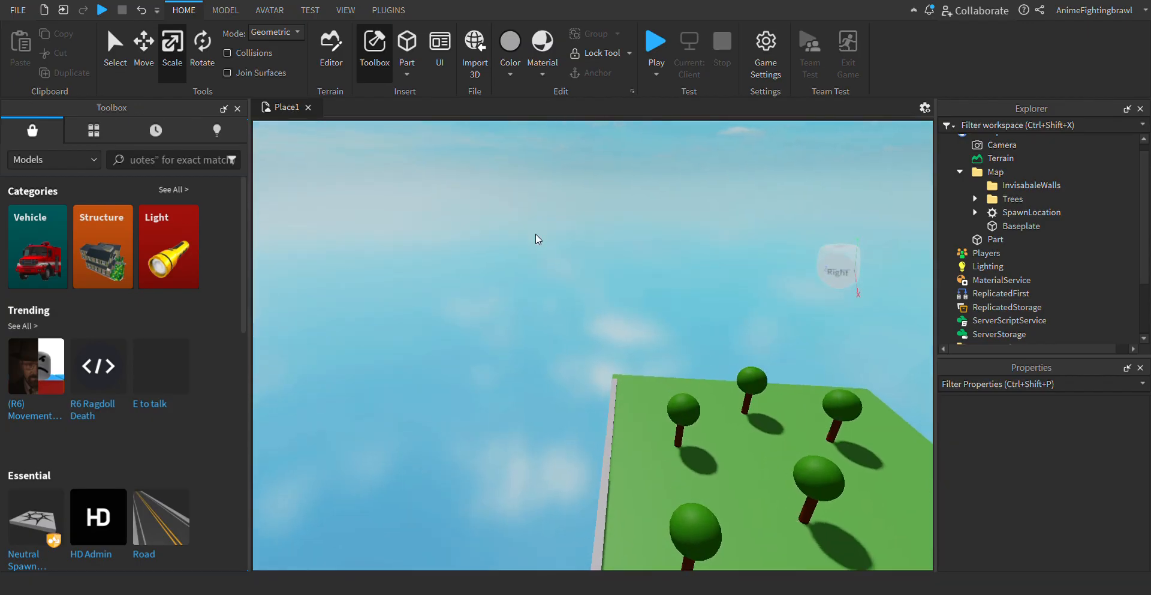
key(w)
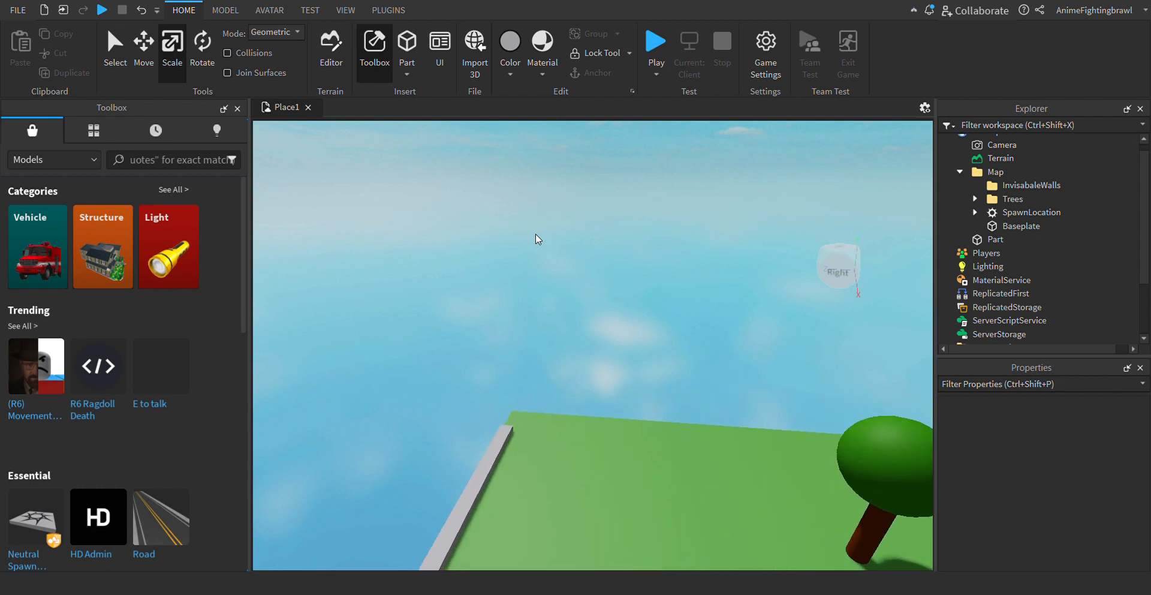
key(w)
key(a)
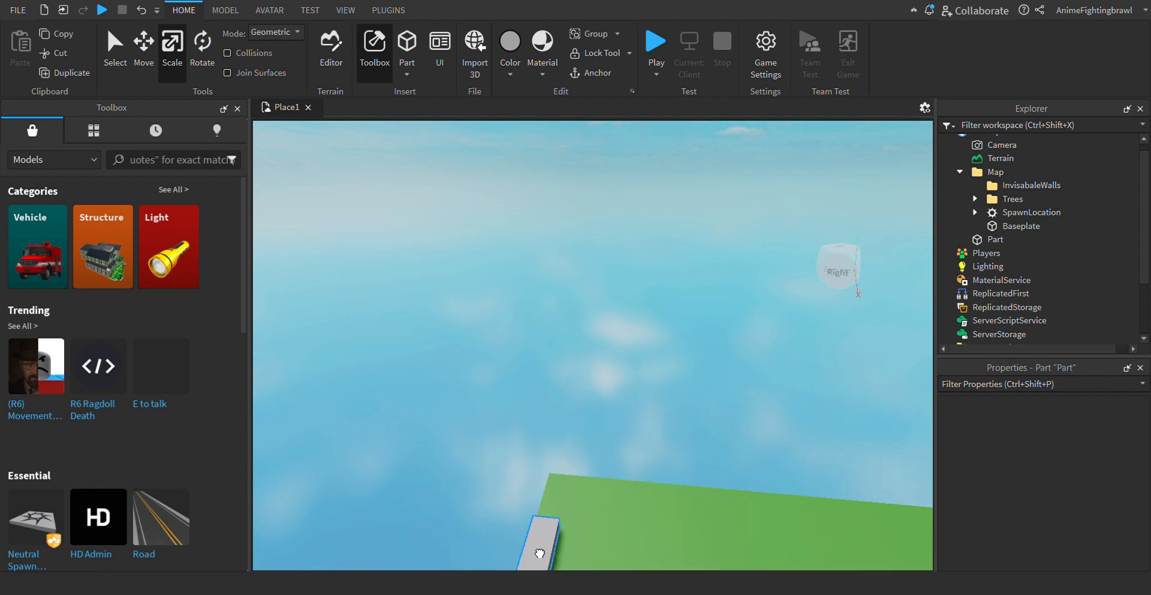
click(540, 553)
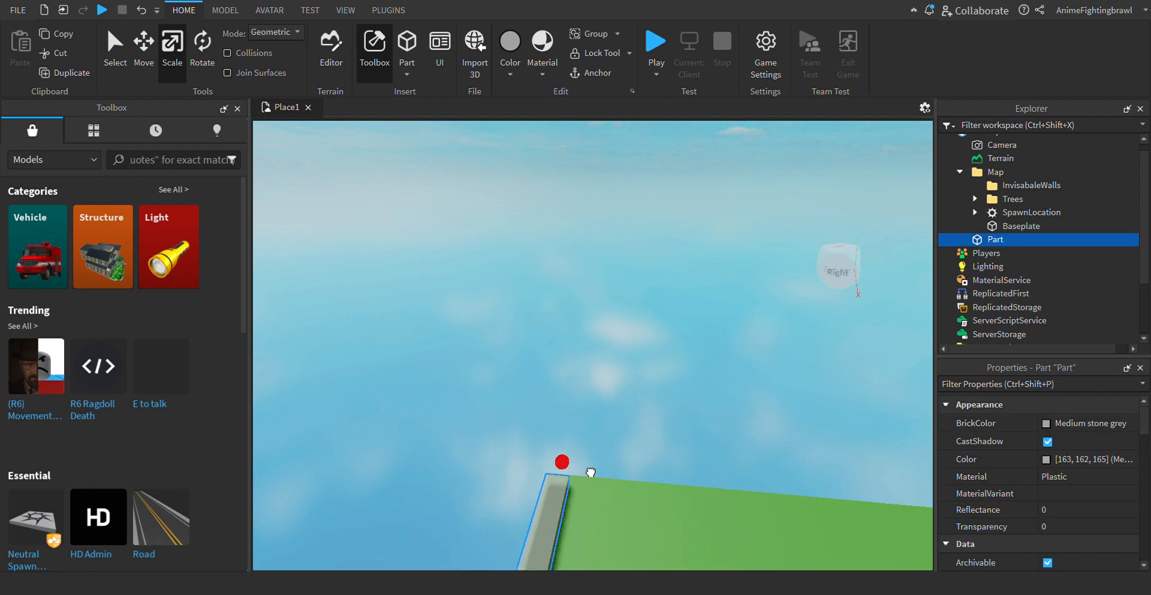
click(620, 402)
- Fine-tune the strip's length so its end sits flush with the baseplate's far corner, and deselect it
key(a)
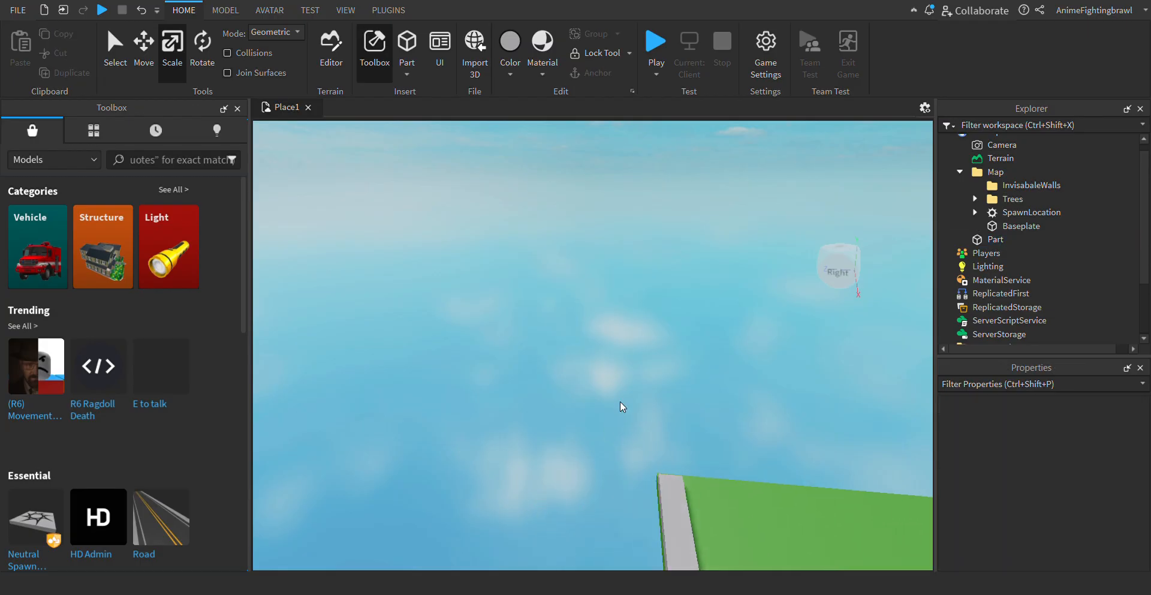
key(w)
key(d)
key(d)
key(w)
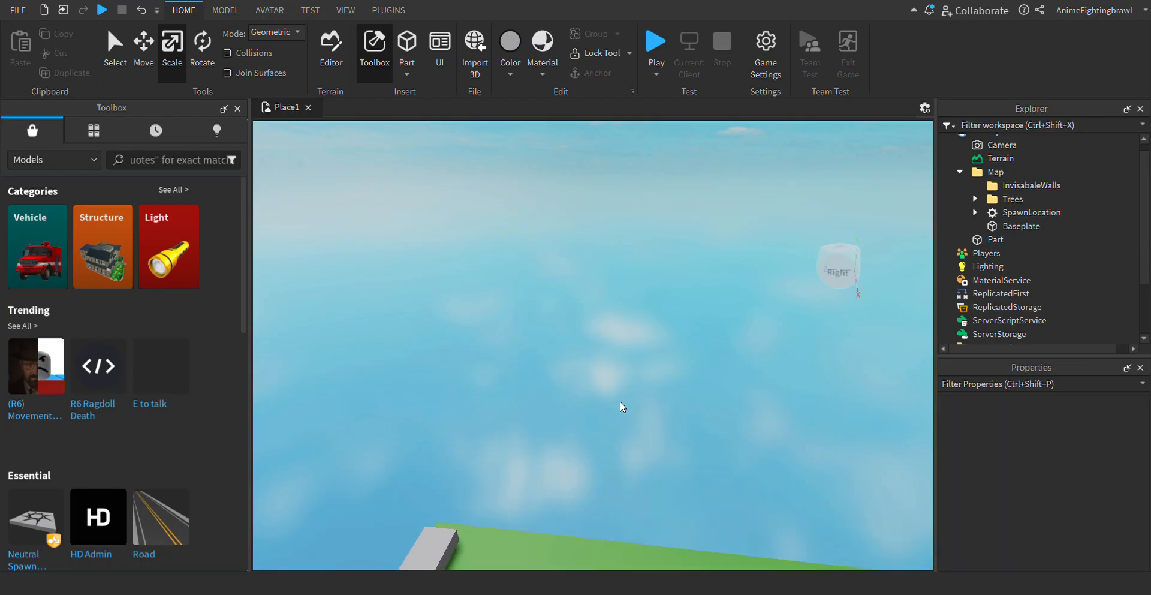
right_drag(645, 482, 668, 505)
click(560, 306)
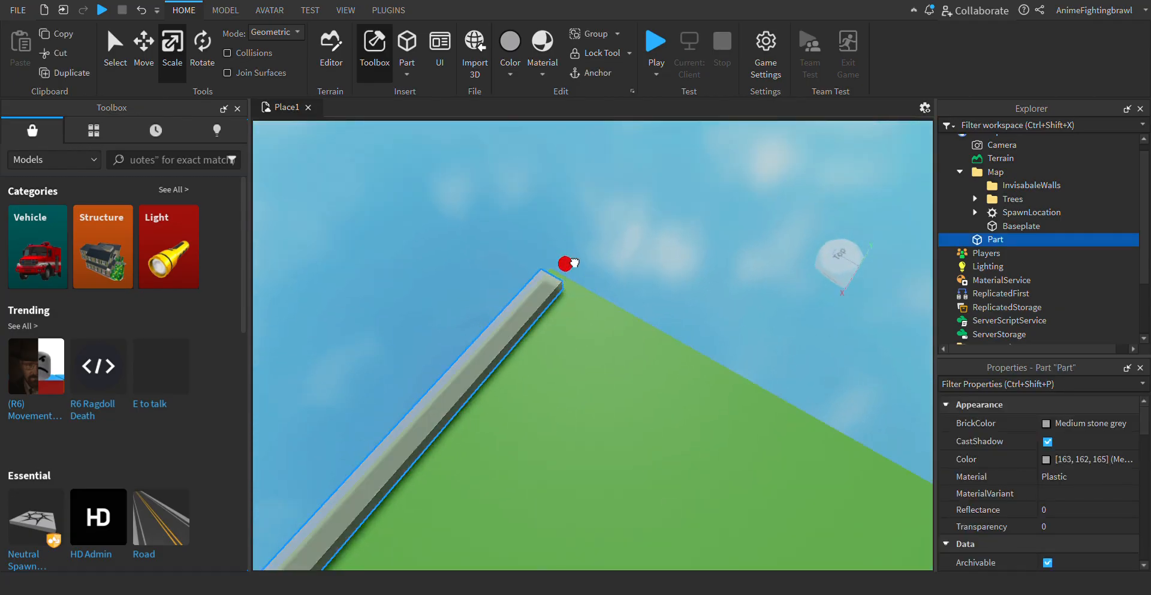
click(638, 227)
- Scale the edge strip upwards into a tall wall well above the trees and clear the selection
key(a)
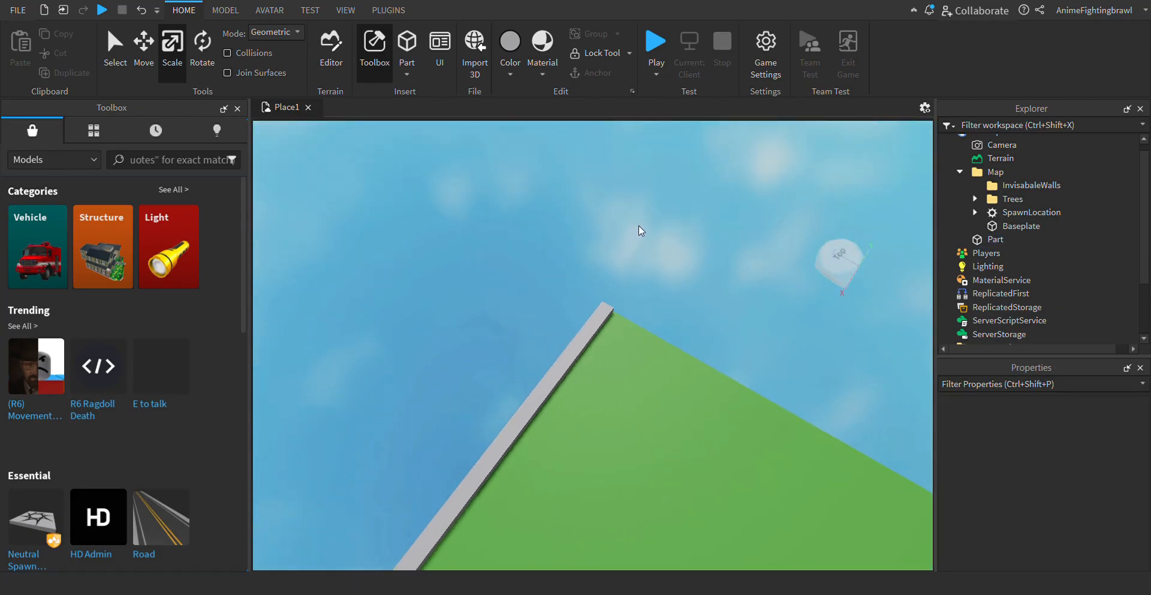
key(d)
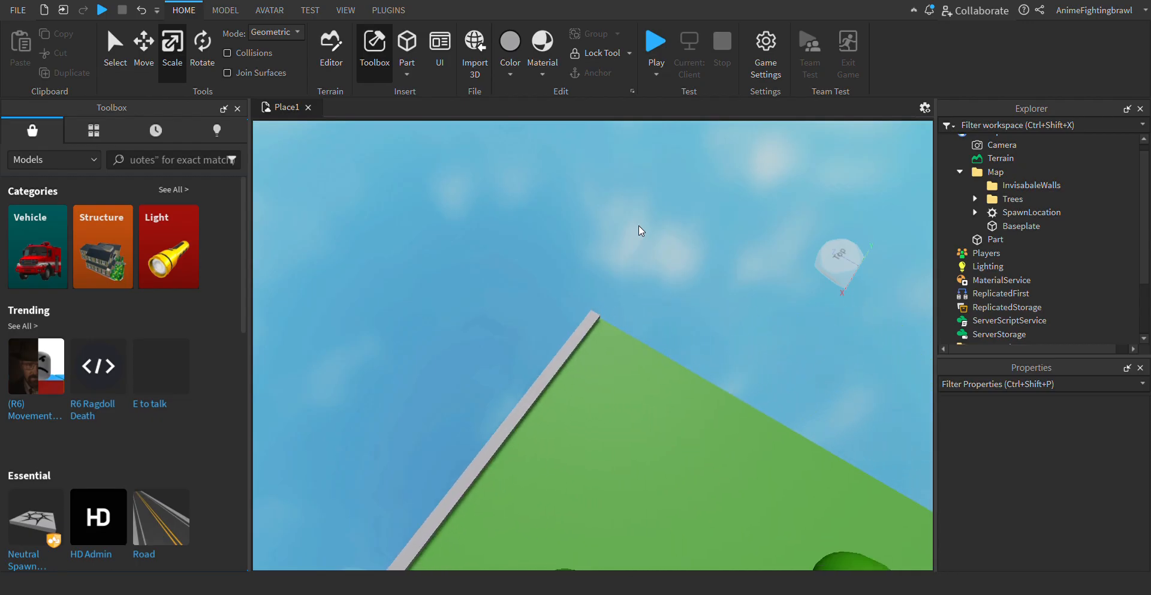
key(s)
key(a)
key(a)
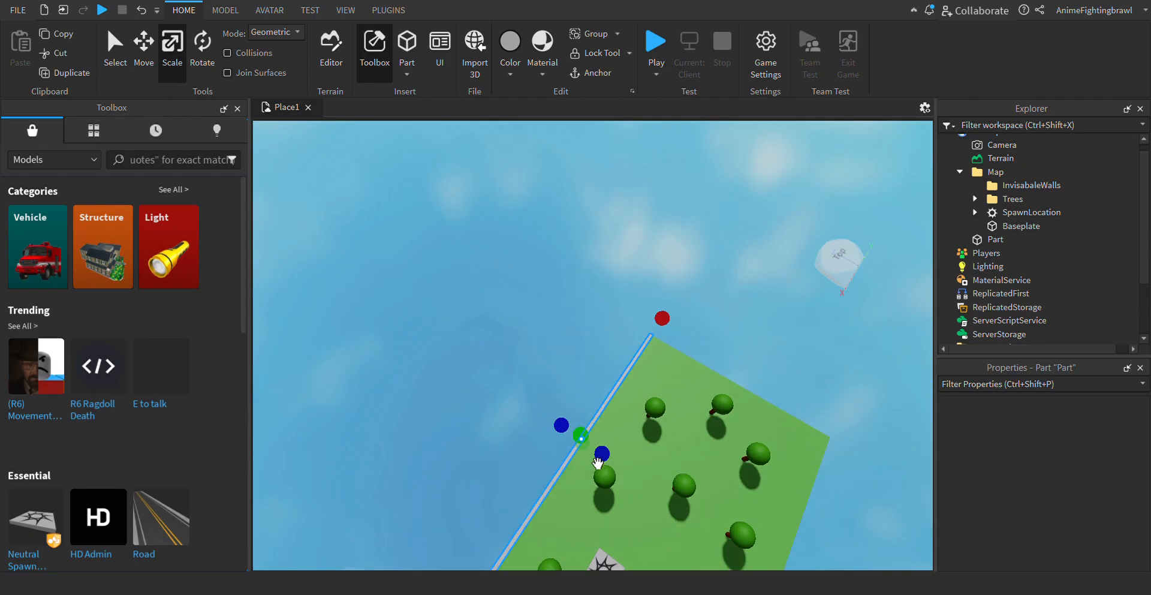
drag(598, 461, 584, 399)
key(s)
key(d)
click(776, 253)
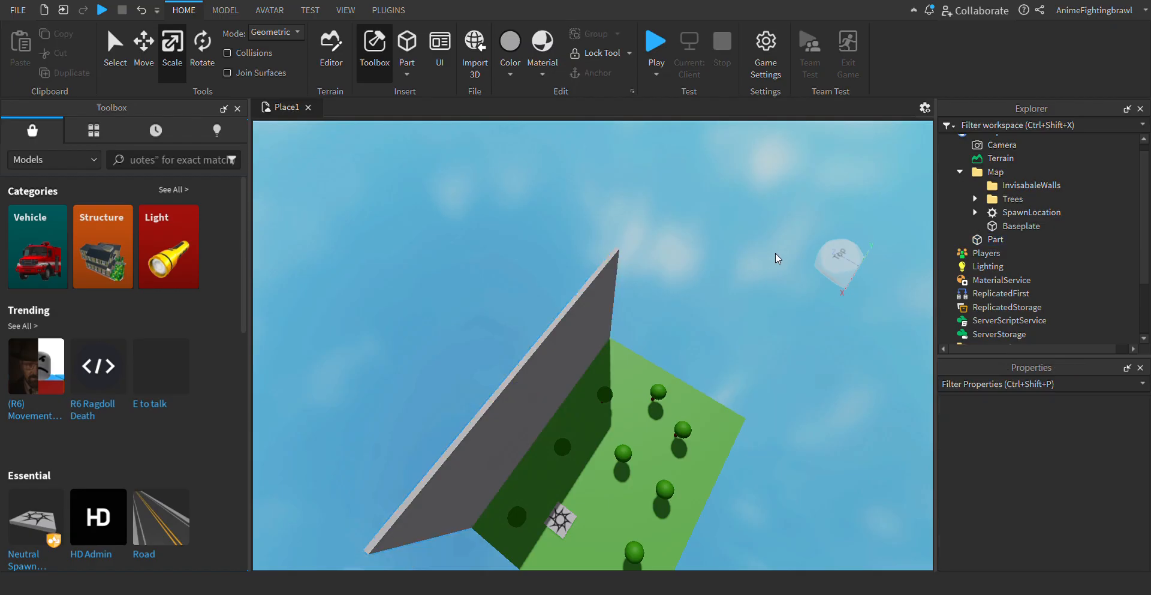
- Duplicate the tall wall and move the copy across the baseplate towards the opposite long edge
key(s)
key(d)
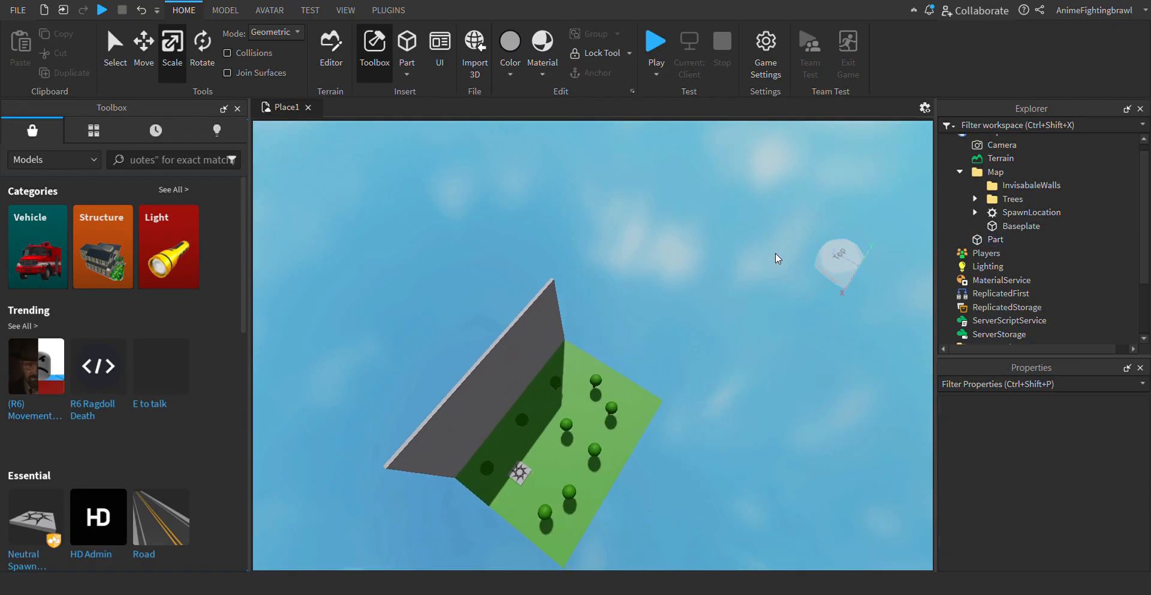
key(s)
key(d)
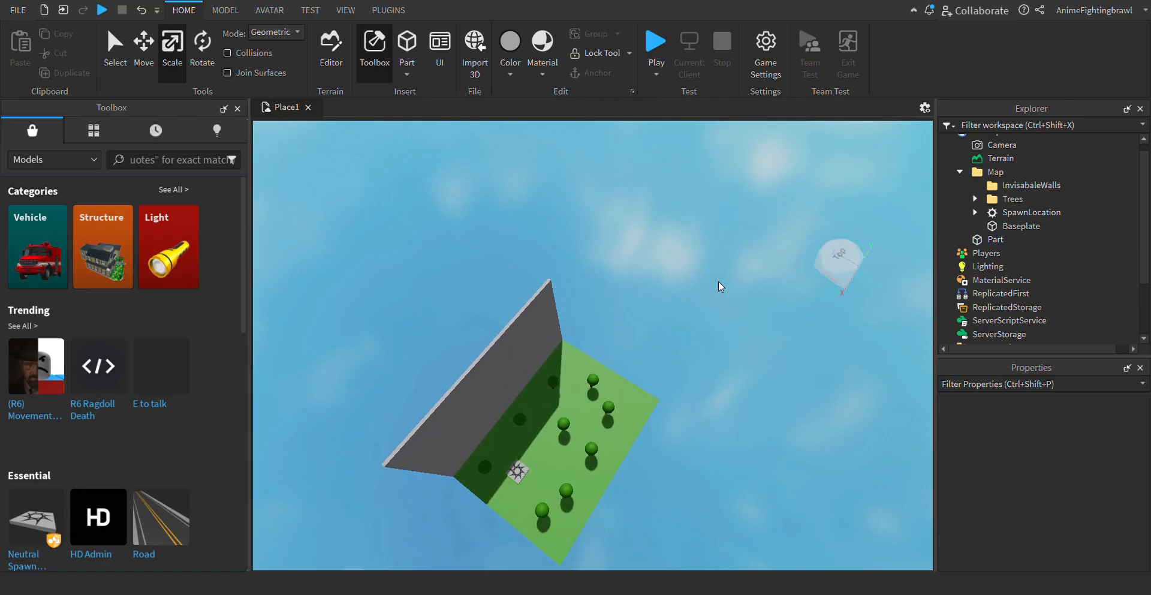
click(519, 382)
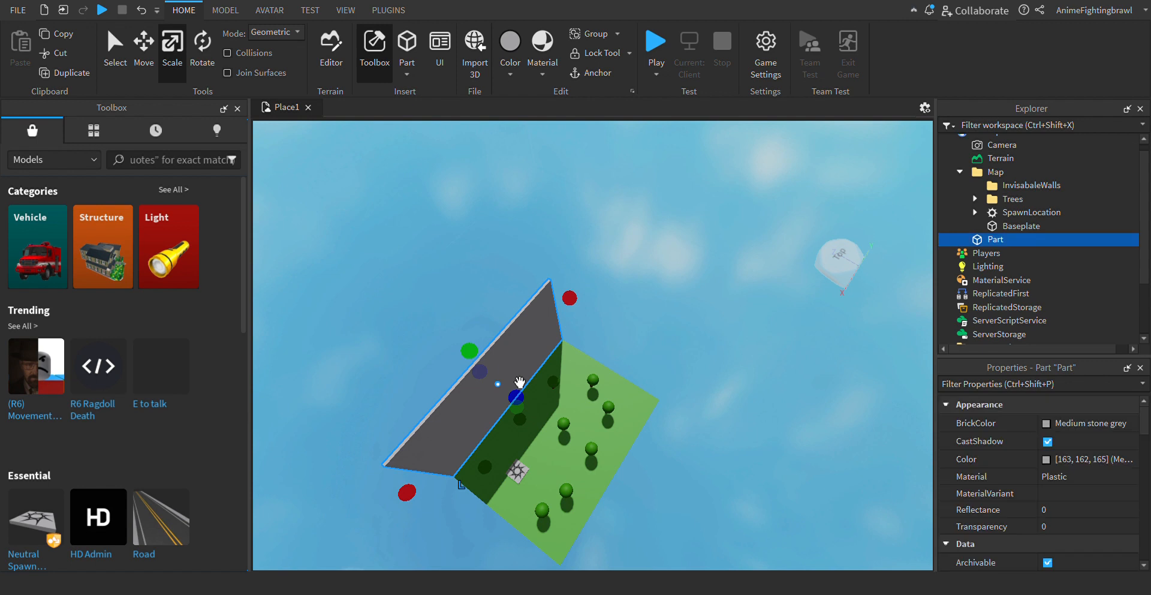
key(ctrl+d)
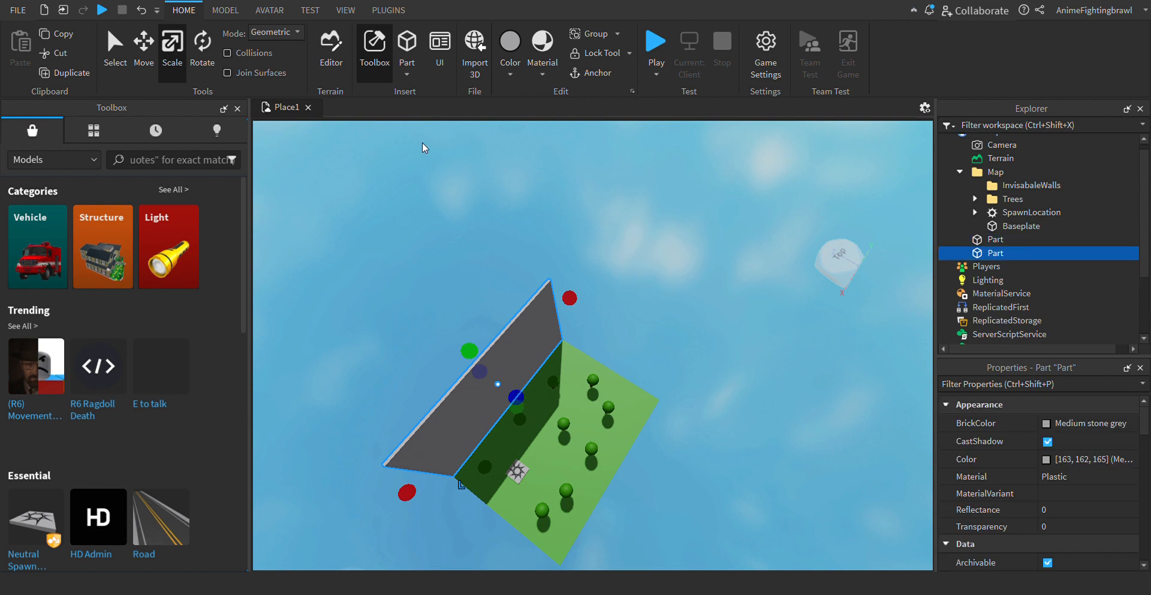
click(150, 69)
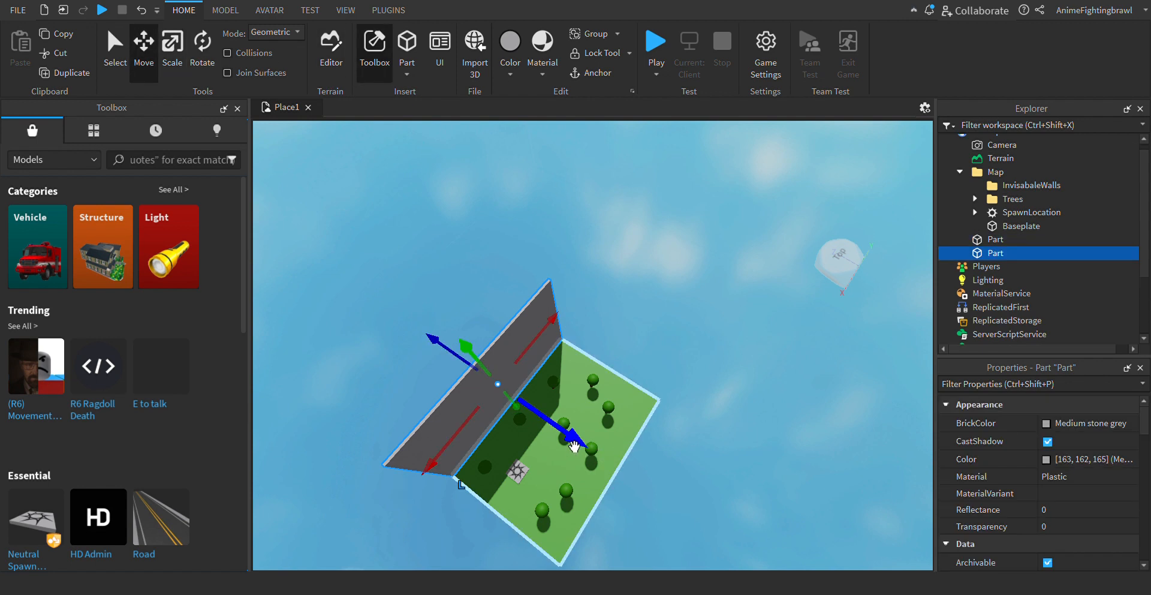
drag(575, 445, 689, 438)
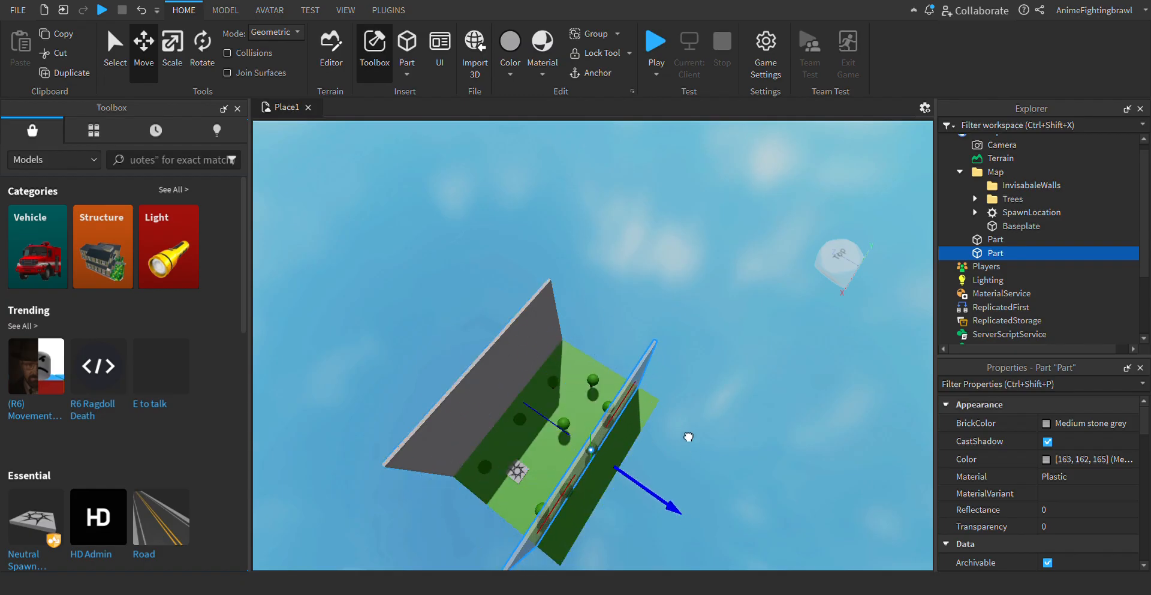
click(794, 454)
- Move the duplicated wall outwards until it is flush with the baseplate's opposite long edge, and deselect it
key(s)
key(d)
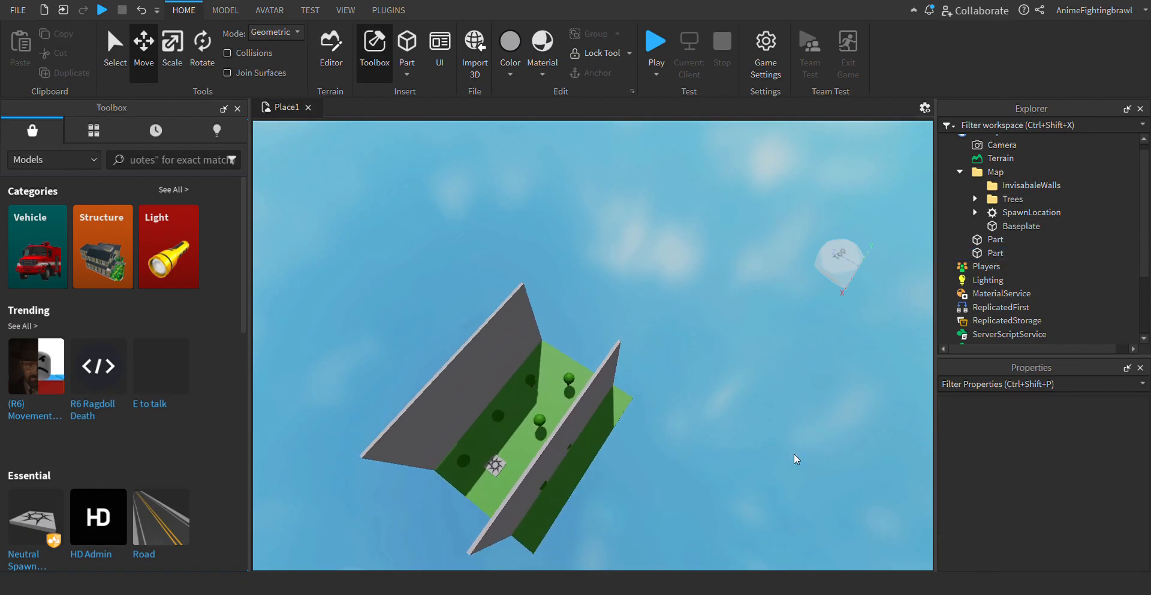
key(s)
key(d)
key(w)
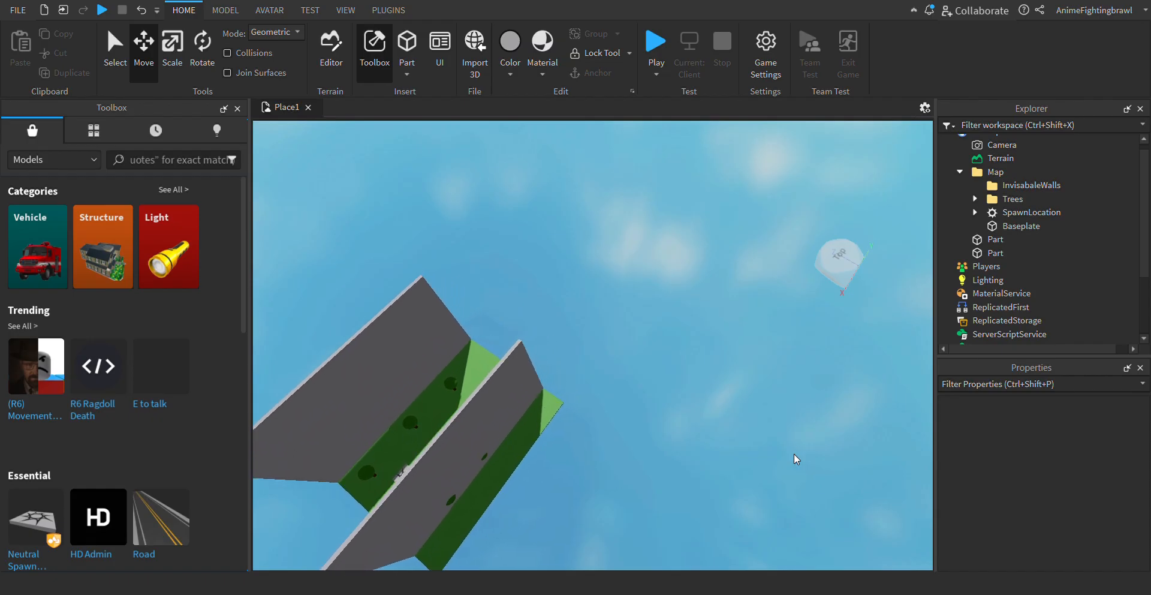
key(a)
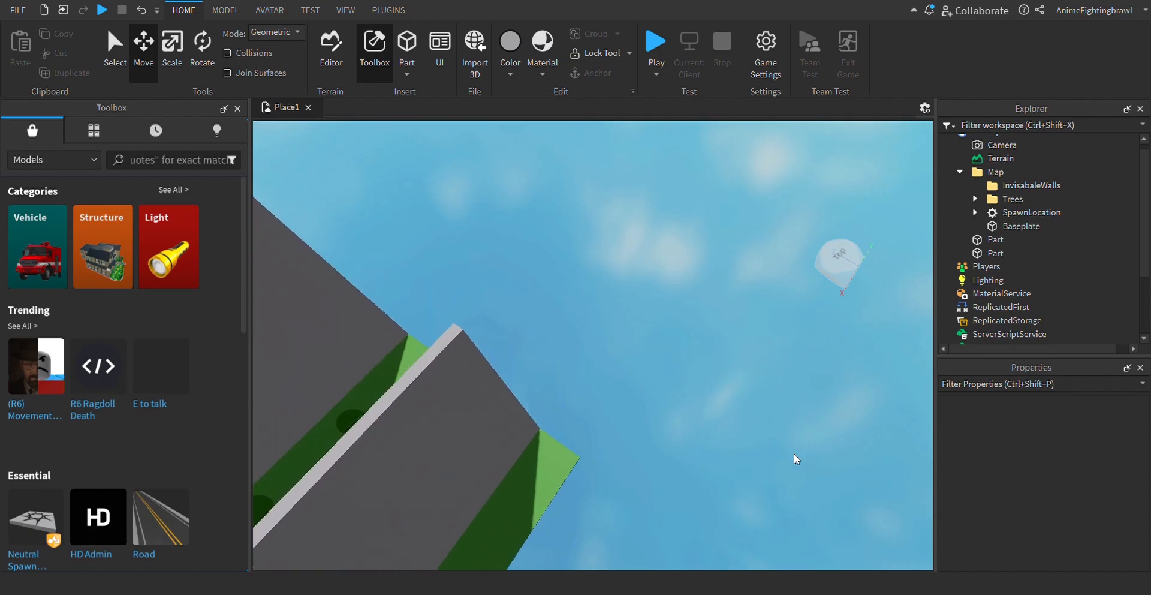
right_drag(794, 453, 794, 453)
key(s)
key(a)
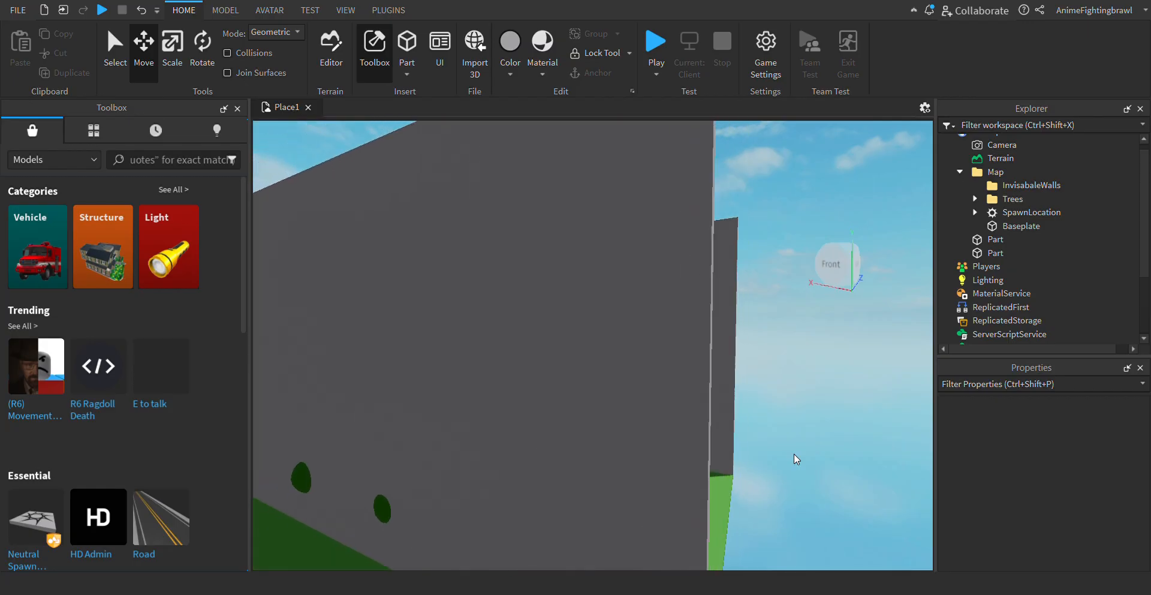
key(d)
right_drag(680, 370, 679, 367)
click(588, 295)
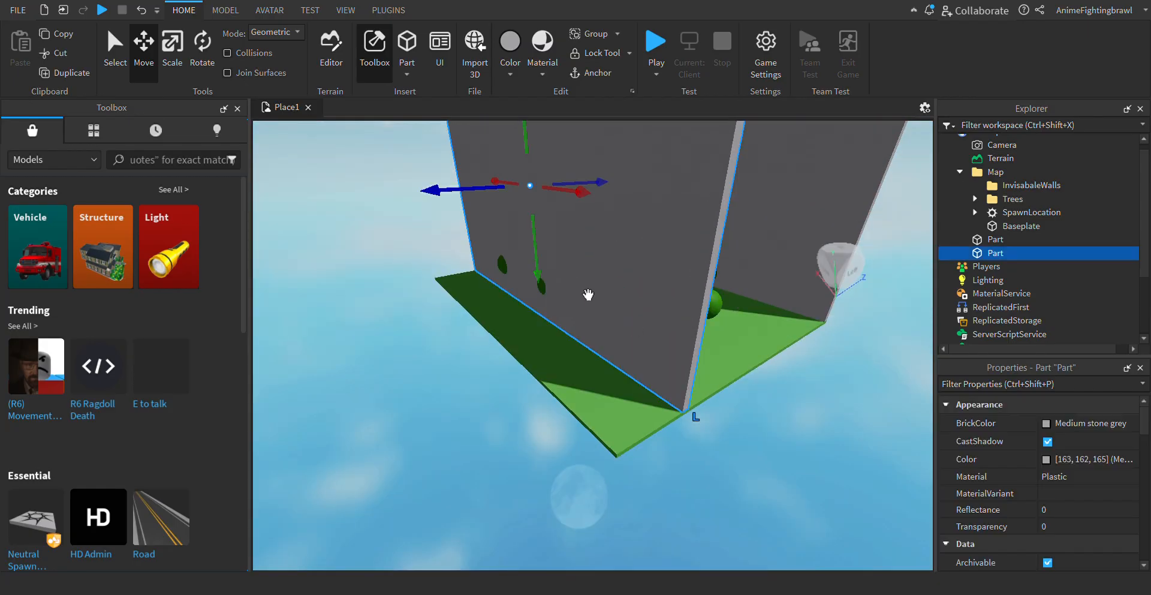
drag(499, 220, 411, 235)
click(340, 541)
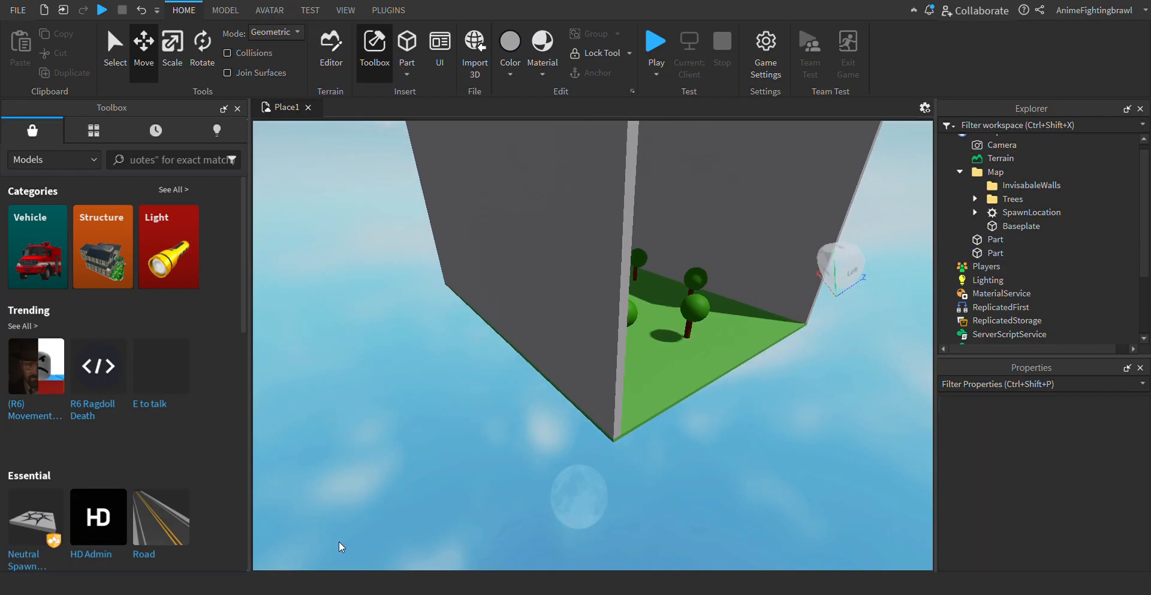
- Insert a block part near the baseplate's open short edge between the two walls and select it
scroll(340, 541, down, 5)
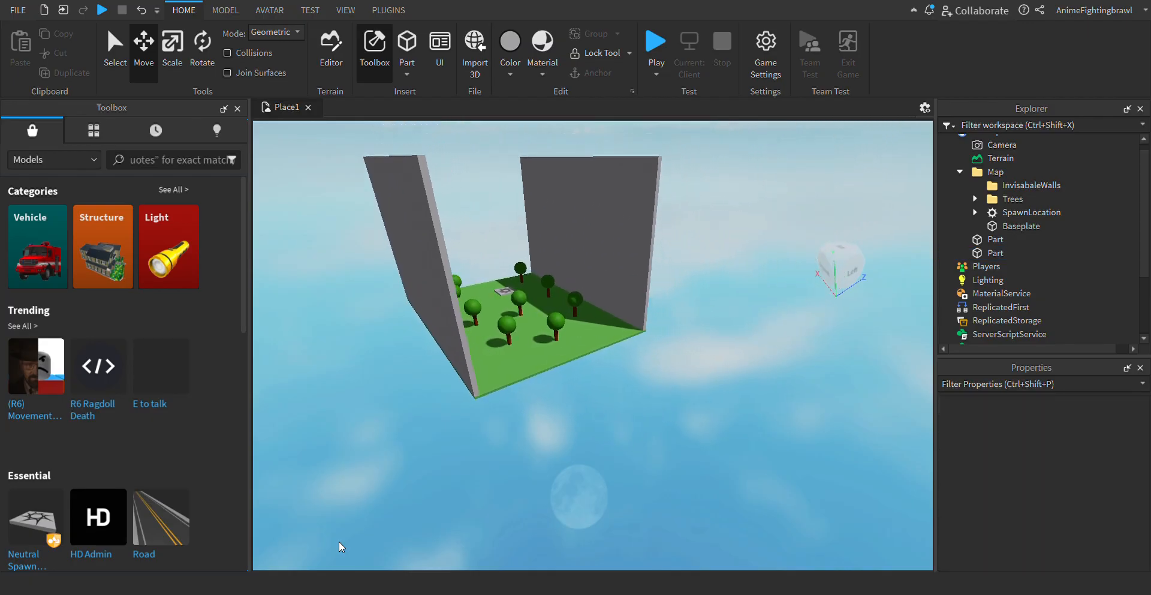
key(w)
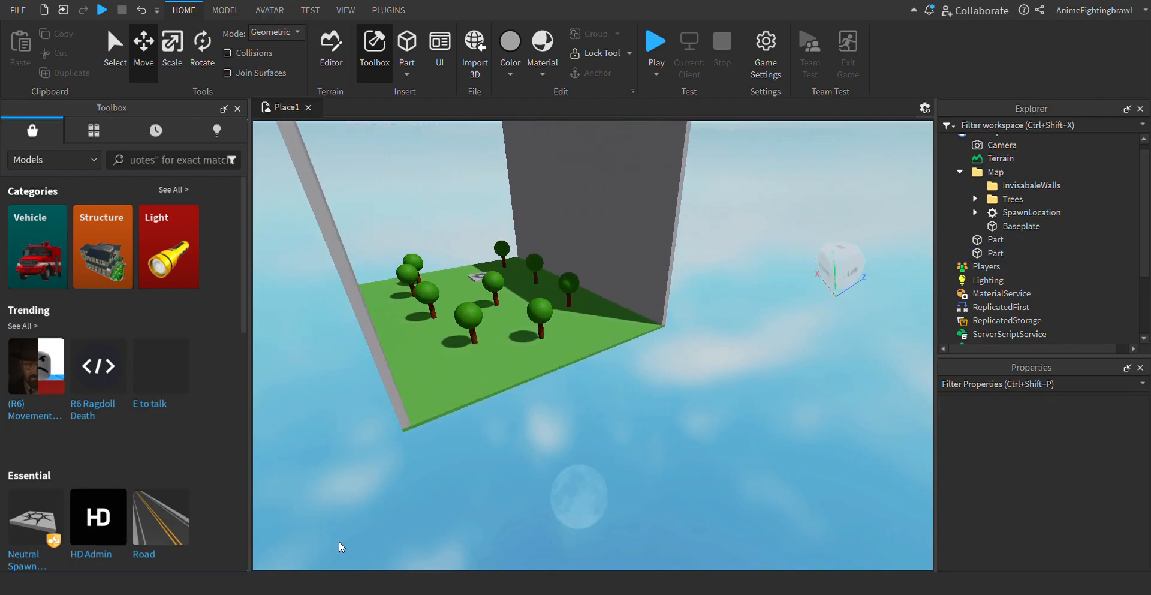
click(408, 48)
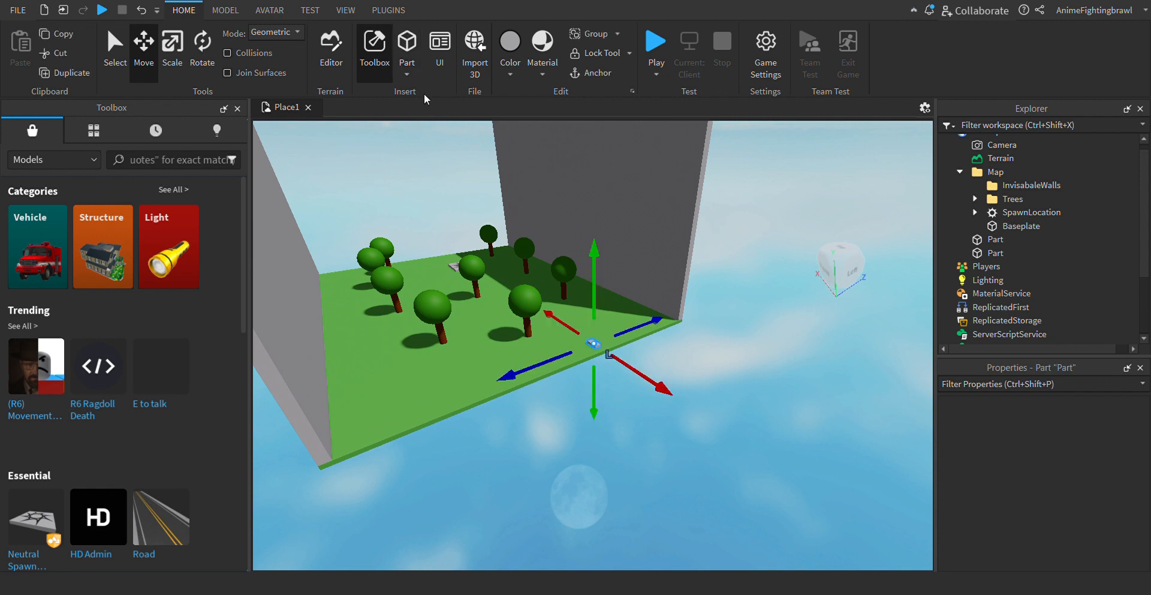
click(572, 391)
click(594, 344)
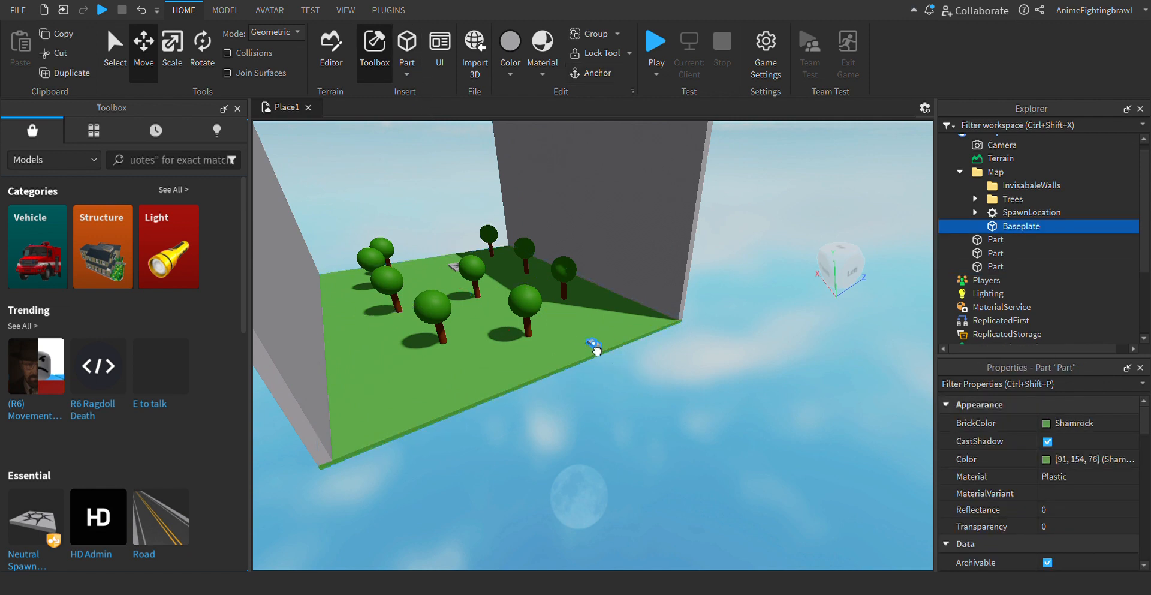
- Move the new block towards the baseplate's open short edge, rotate it parallel to that edge, and place it on the edge
drag(547, 390, 489, 404)
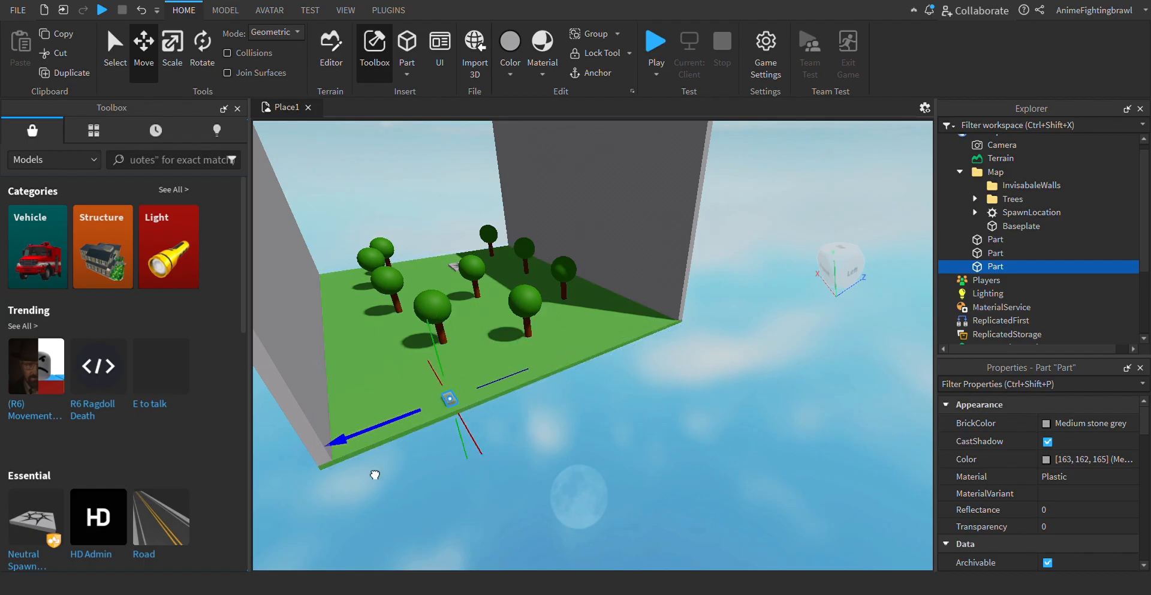
key(w)
key(a)
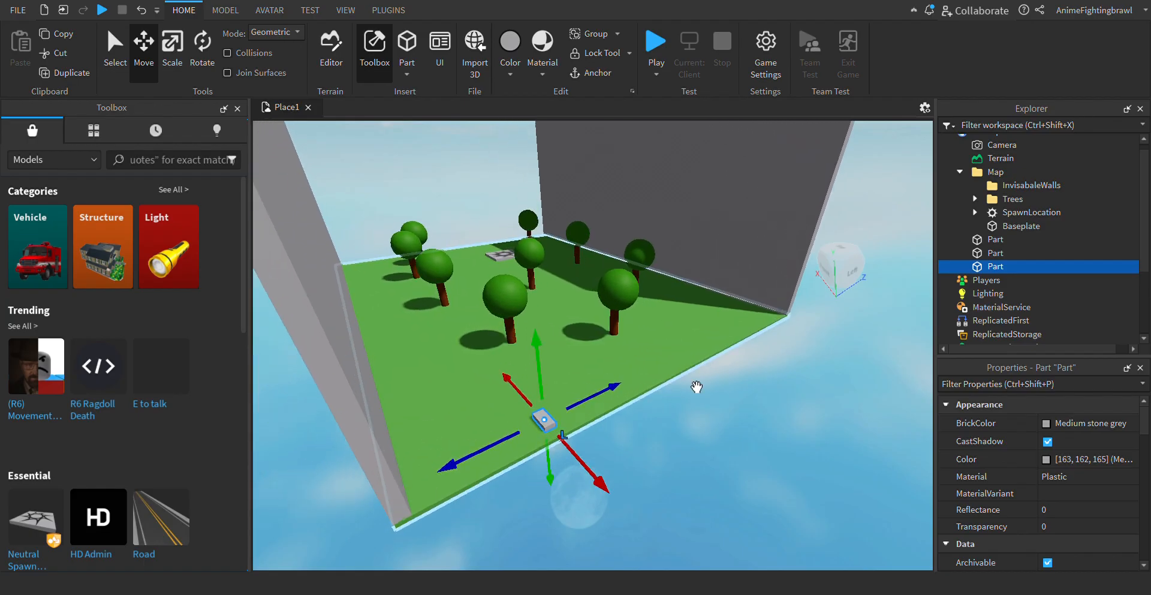
click(204, 51)
drag(527, 547, 660, 486)
click(718, 499)
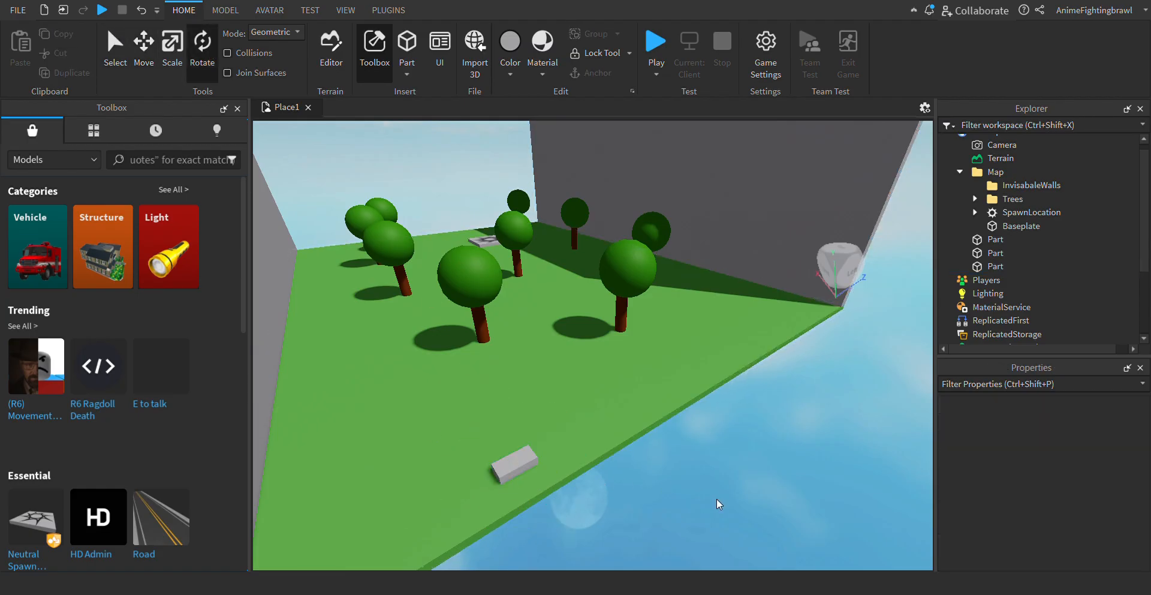
click(529, 480)
drag(540, 495, 545, 503)
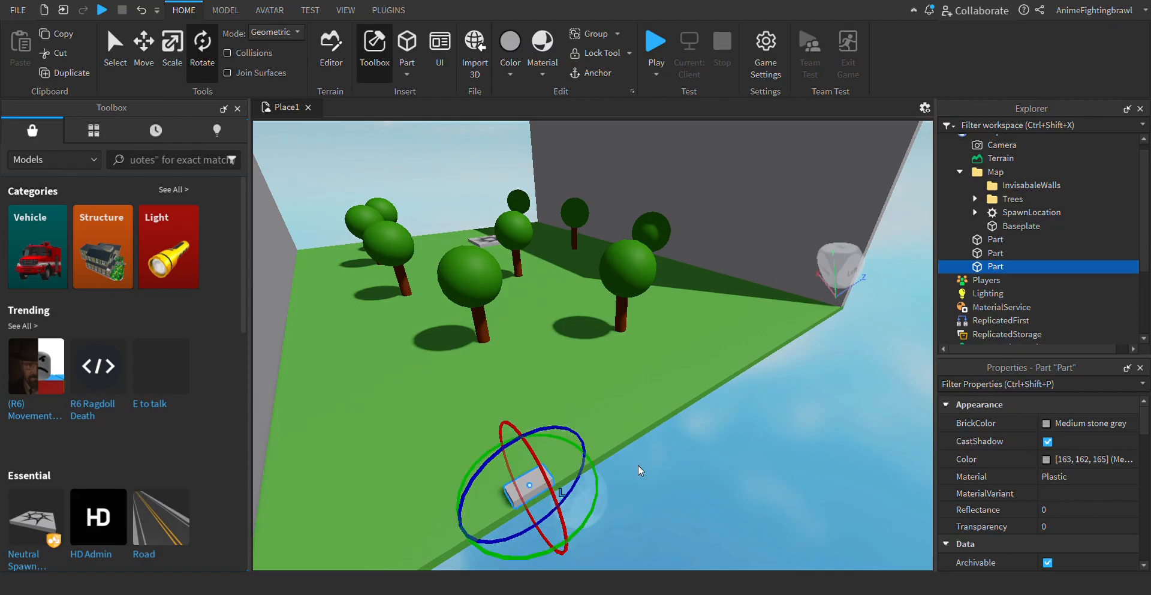
click(640, 464)
- Scale the block lengthwise in both directions until it spans the open short edge between the two walls, and deselect it
key(a)
key(w)
key(s)
key(d)
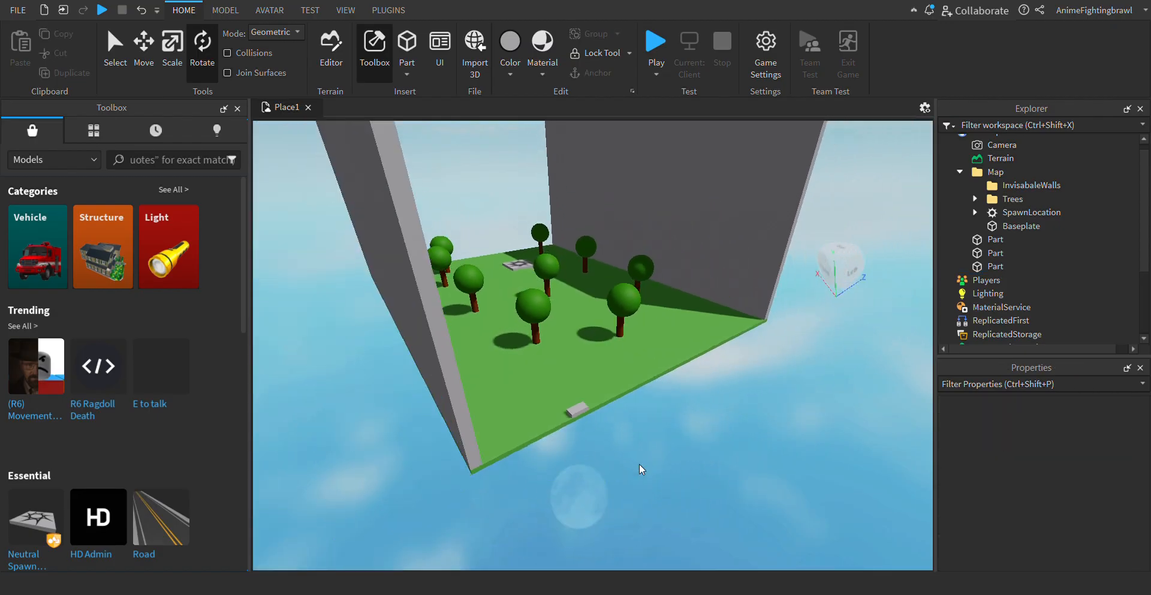
key(s)
key(d)
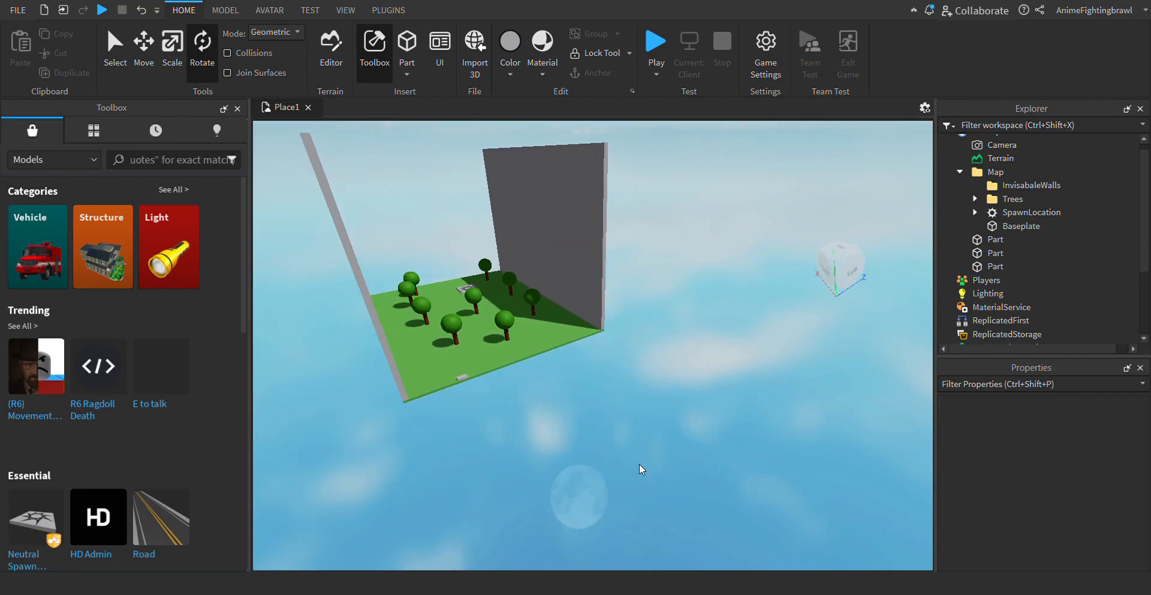
key(w)
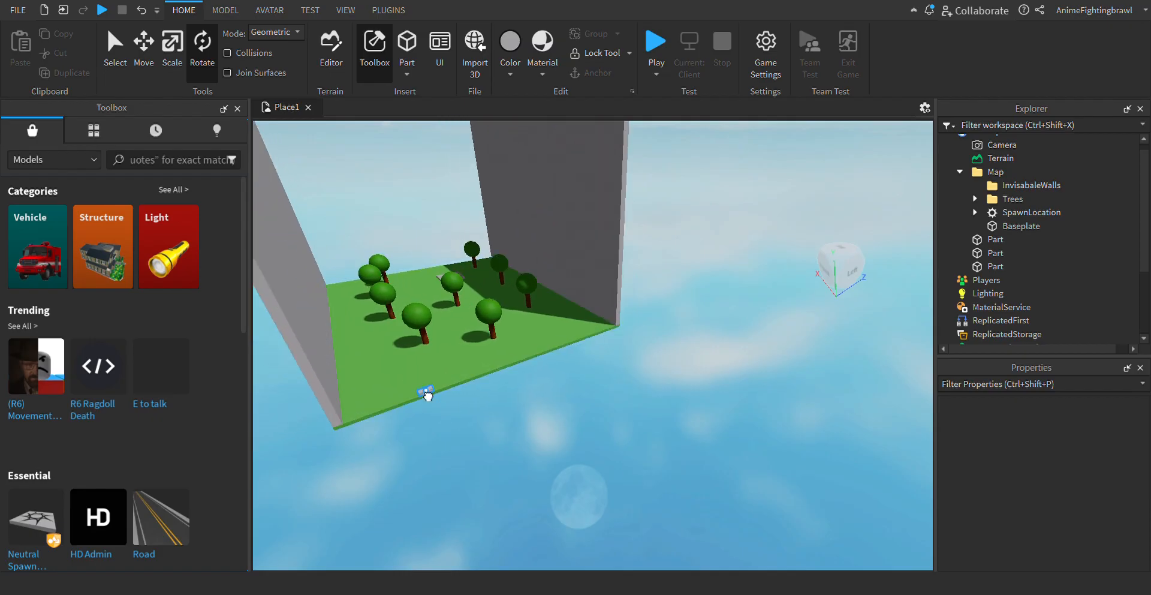
click(426, 393)
click(174, 49)
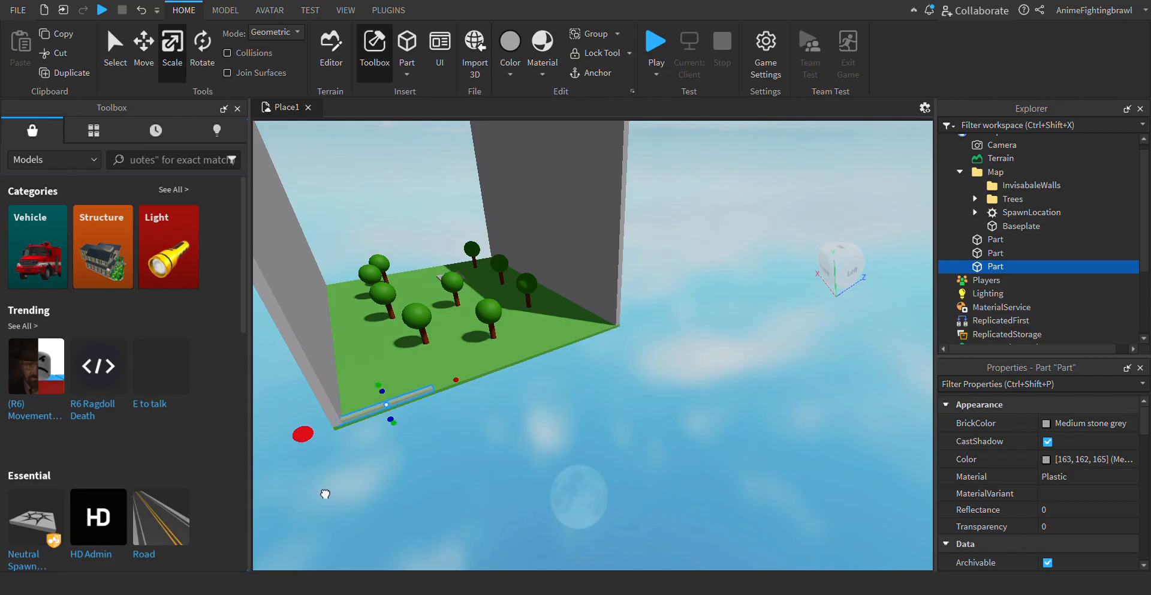
drag(486, 395, 489, 368)
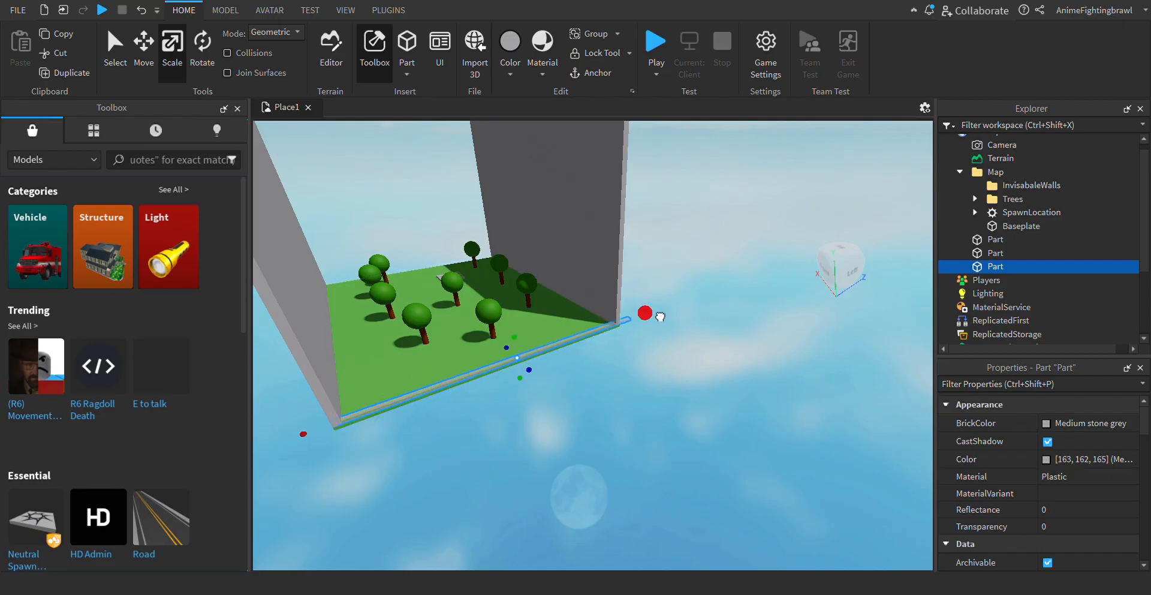
click(717, 289)
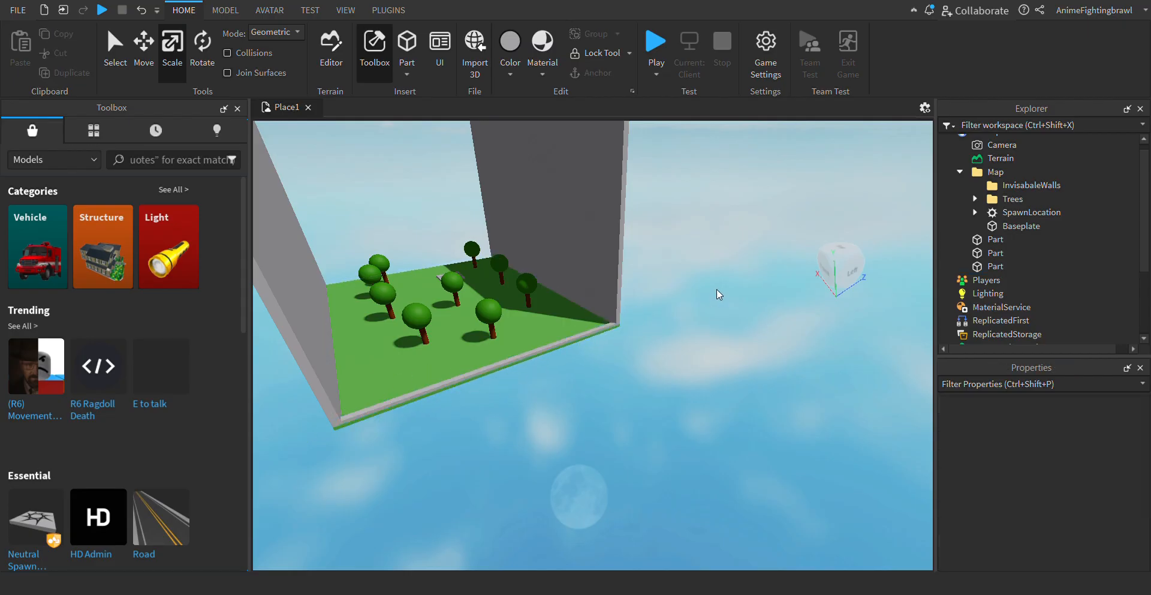
- Scale the short-edge strip upwards into a tall wall matching the side walls, and clear the selection
key(d)
key(s)
key(s)
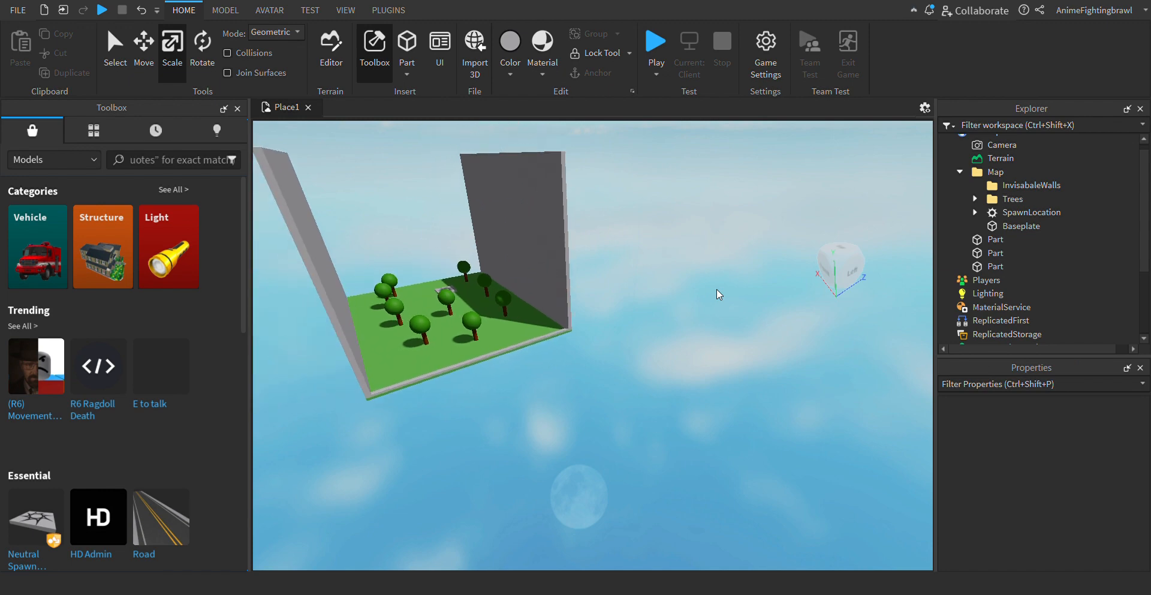
click(487, 382)
mouse_move(505, 358)
right_down()
mouse_move(482, 338)
mouse_move(506, 358)
right_up()
drag(489, 376, 525, 174)
click(634, 160)
- Duplicate the short-edge wall, move the copy to the baseplate's opposite short edge to close the enclosure, and deselect it
key(a)
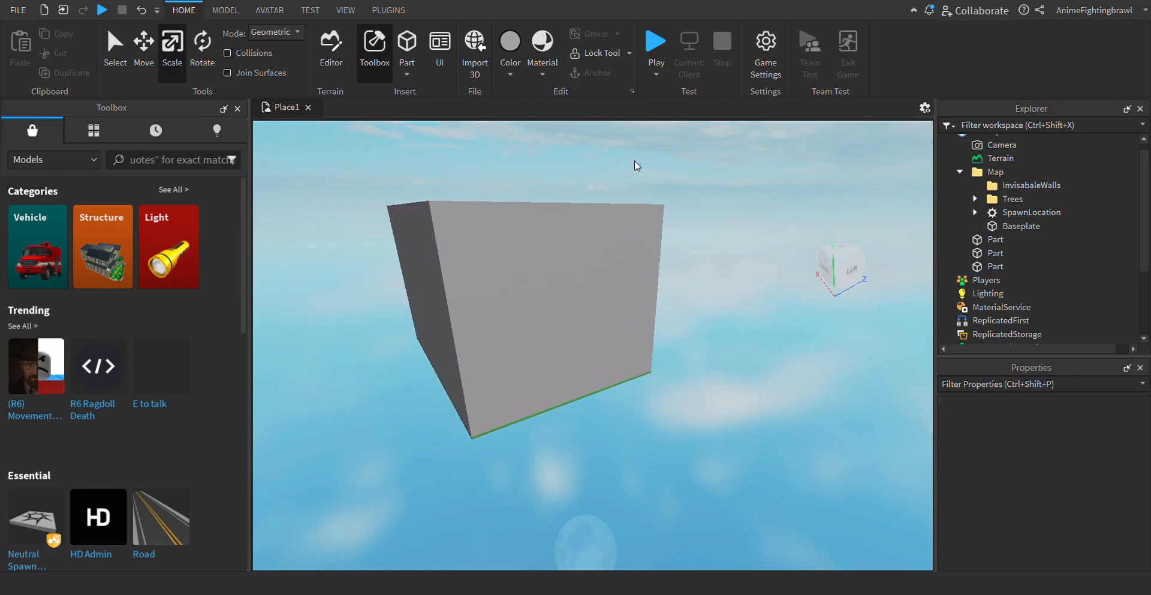
key(w)
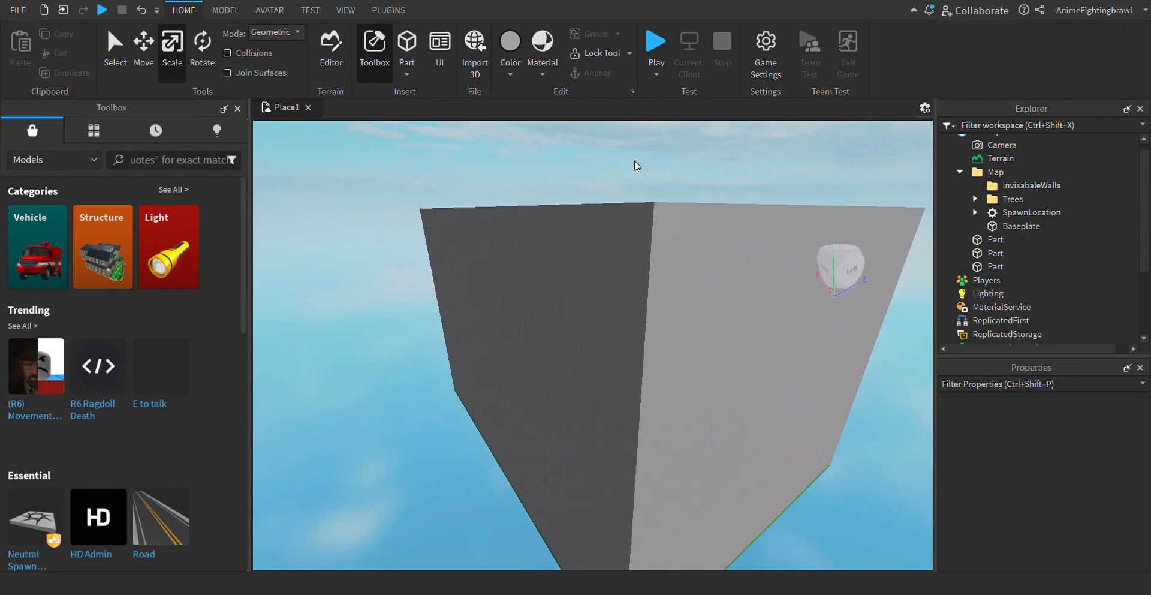
key(w)
key(e)
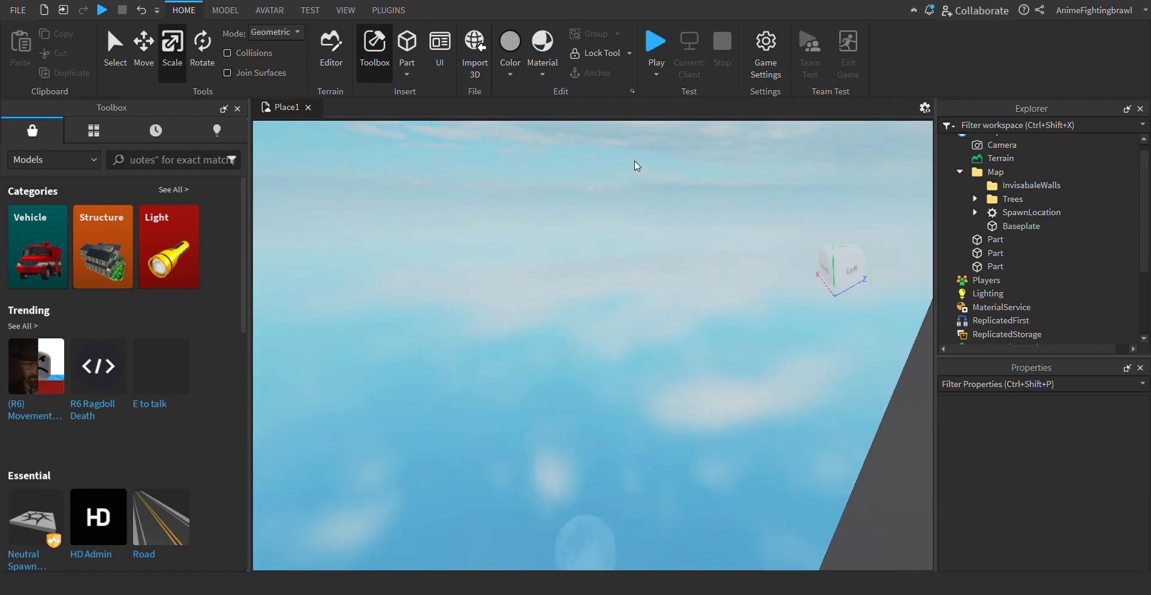
key(w)
right_drag(655, 182, 656, 182)
key(s)
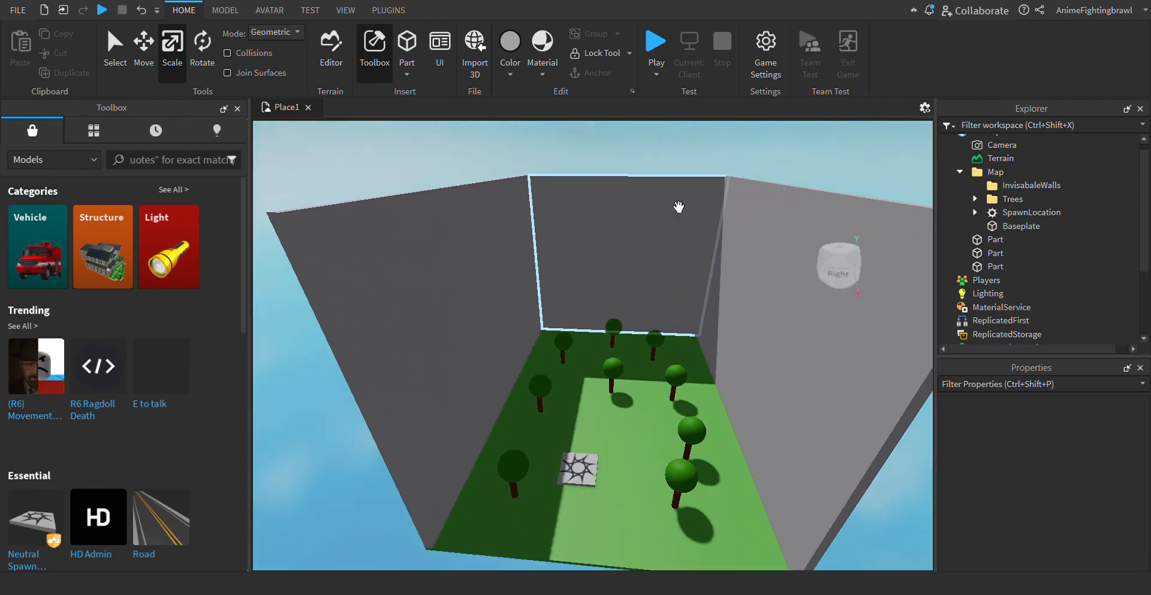
click(681, 220)
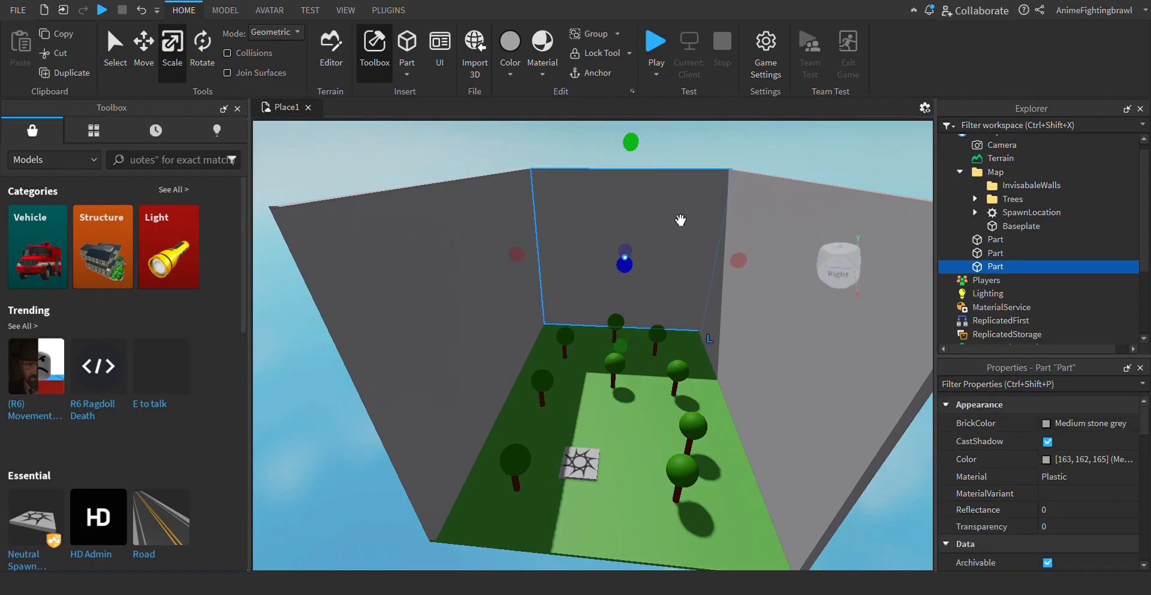
key(ctrl+d)
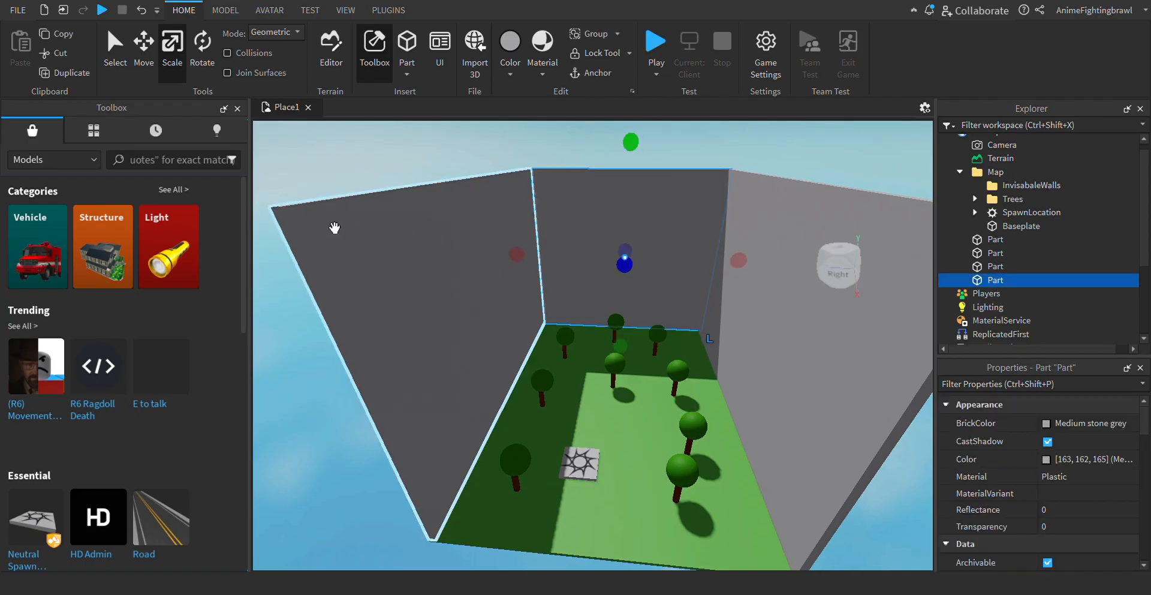
click(150, 44)
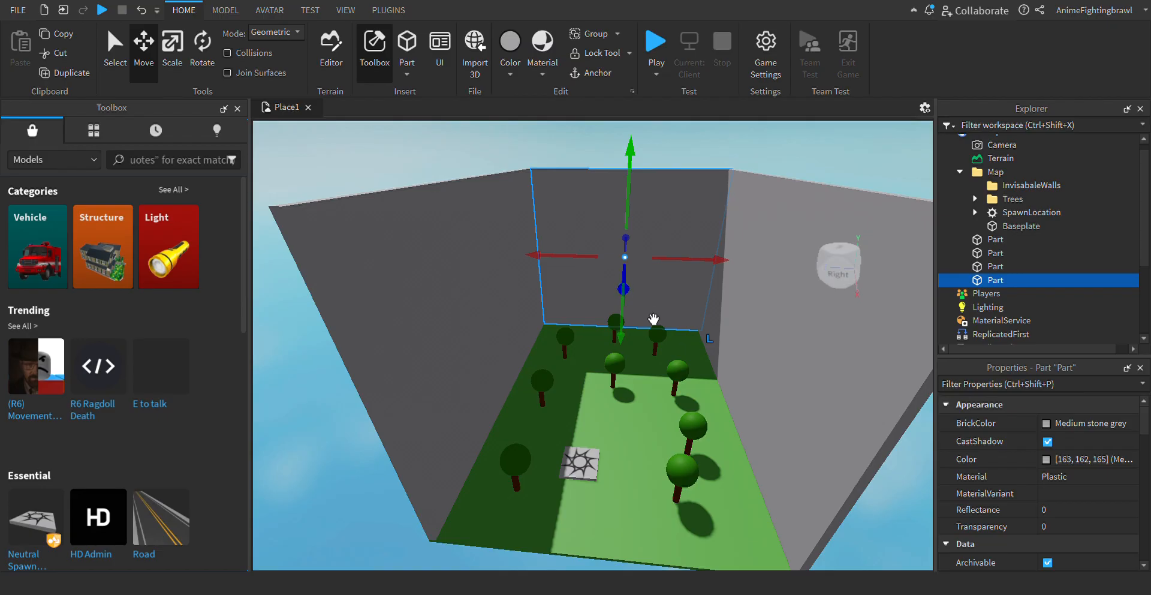
drag(654, 319, 387, 526)
click(387, 527)
- Inspect the walled enclosure from inside and outside to check how the four walls meet the baseplate edges
scroll(387, 527, down, 5)
scroll(411, 547, up, 10)
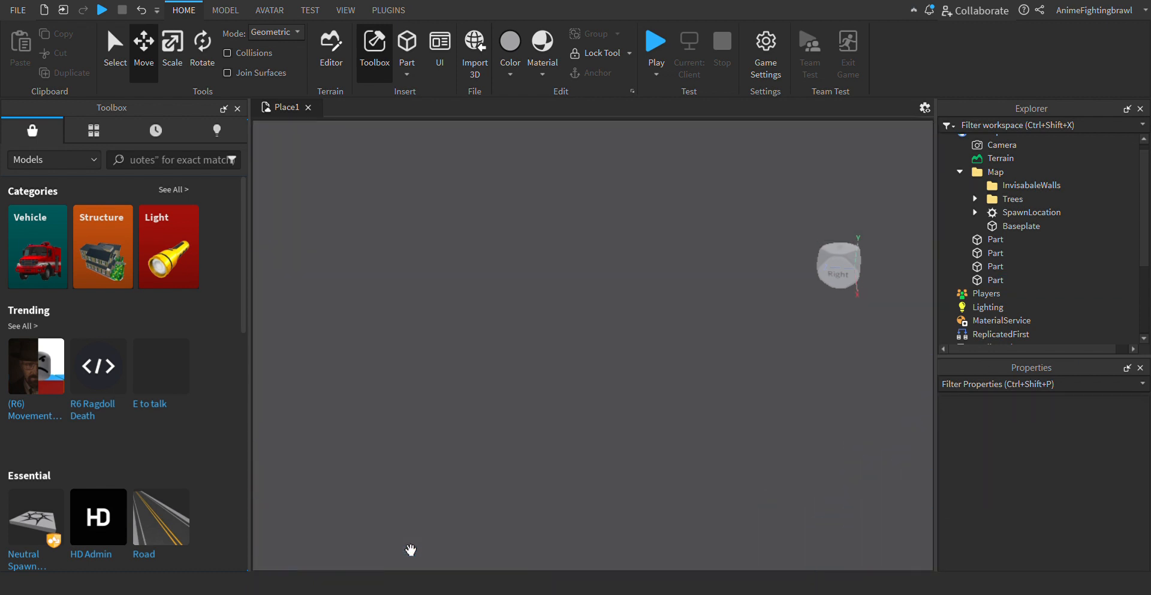
key(w)
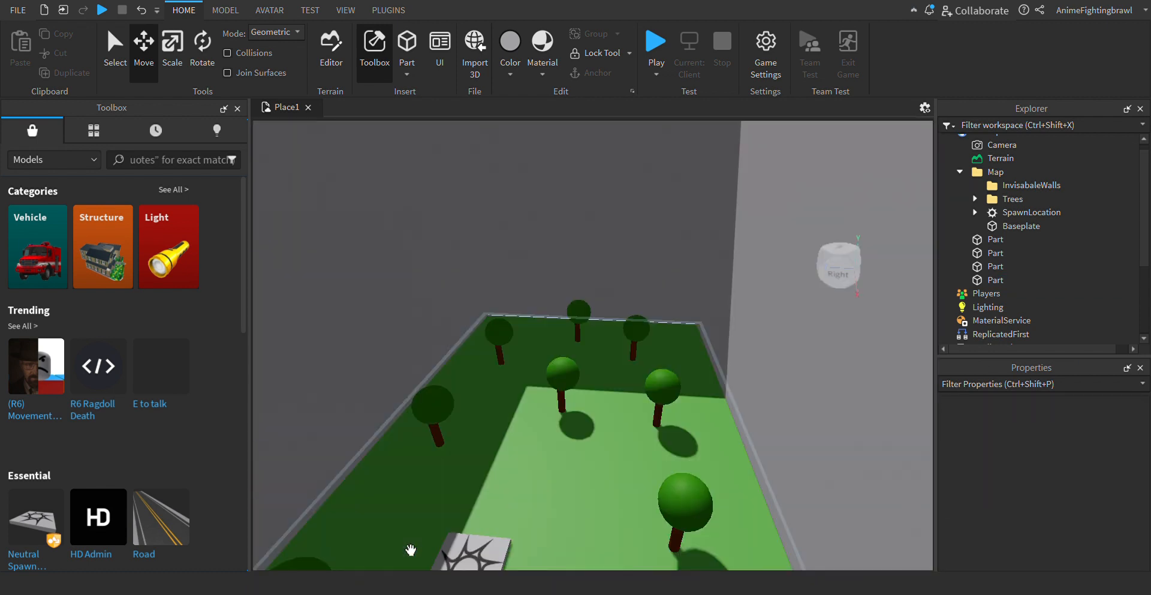
key(a)
key(s)
key(s)
key(d)
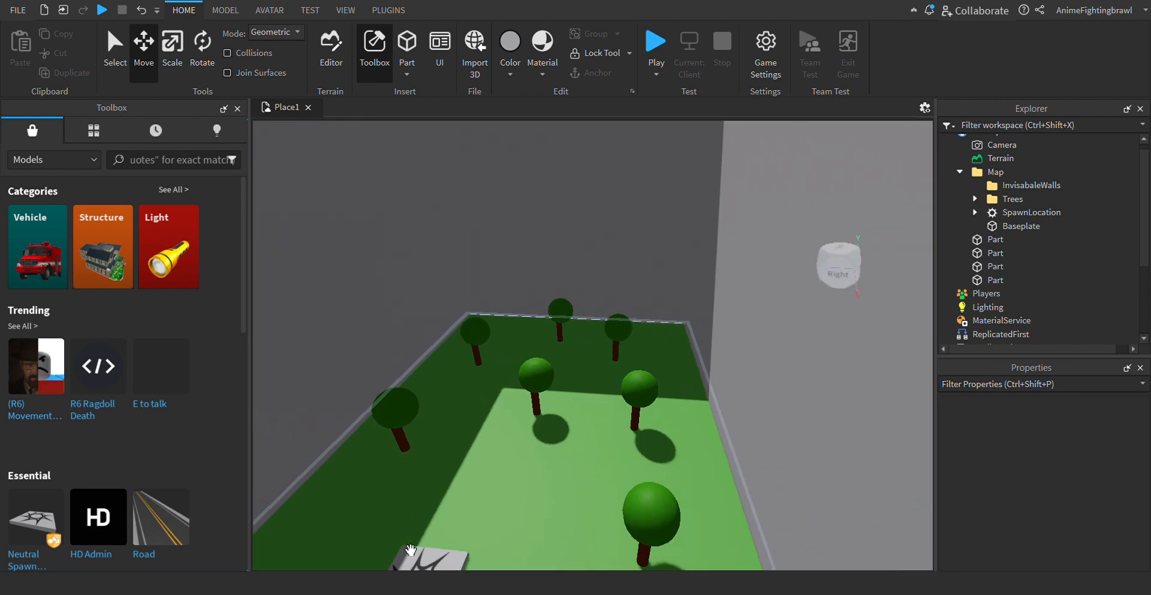
key(s)
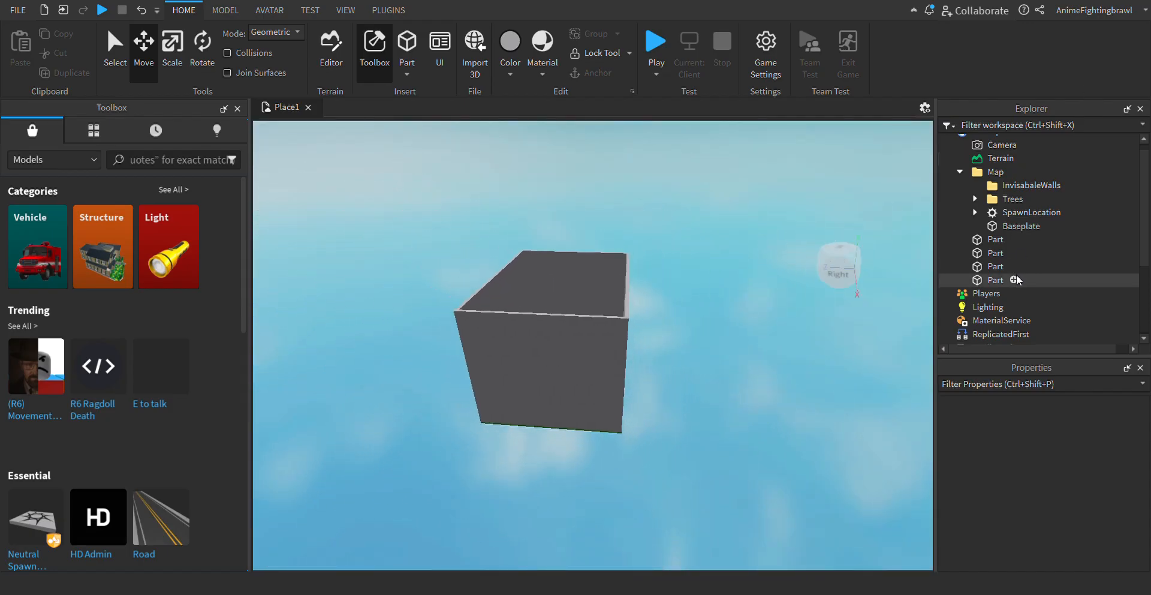
- Select all four wall parts and set their Transparency to 1
click(990, 240)
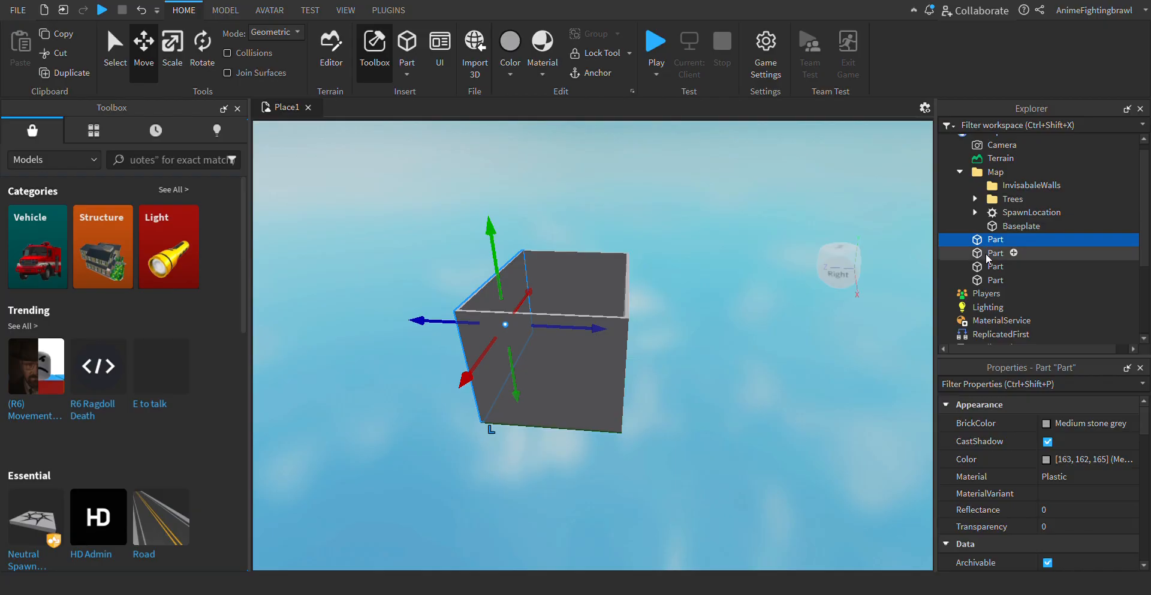
ctrl+click(989, 254)
ctrl+click(996, 280)
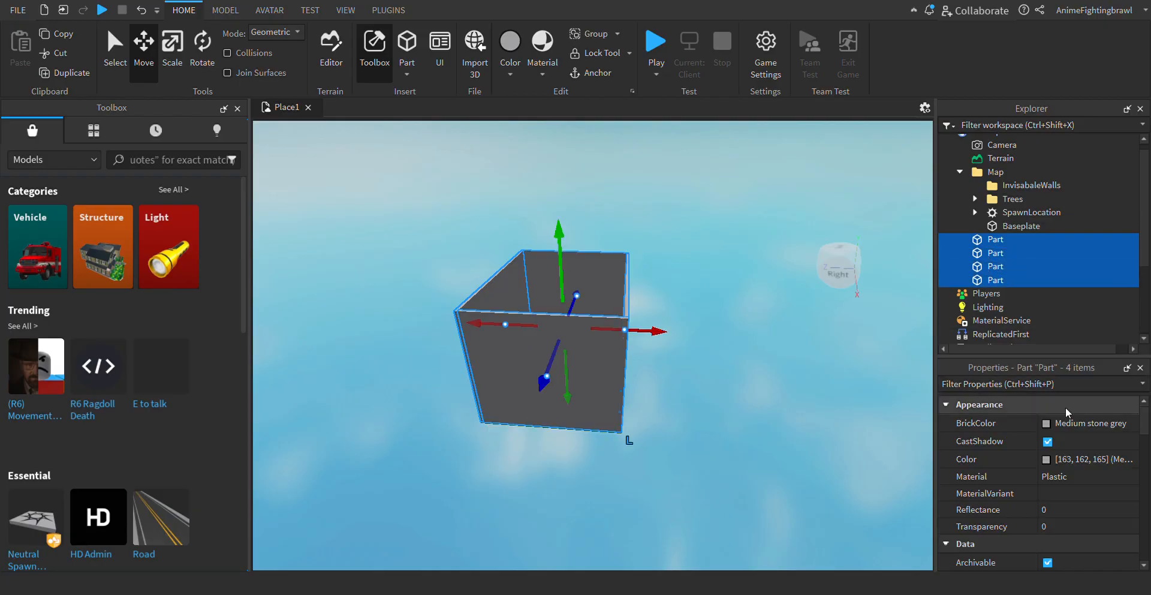
scroll(1075, 419, down, 1)
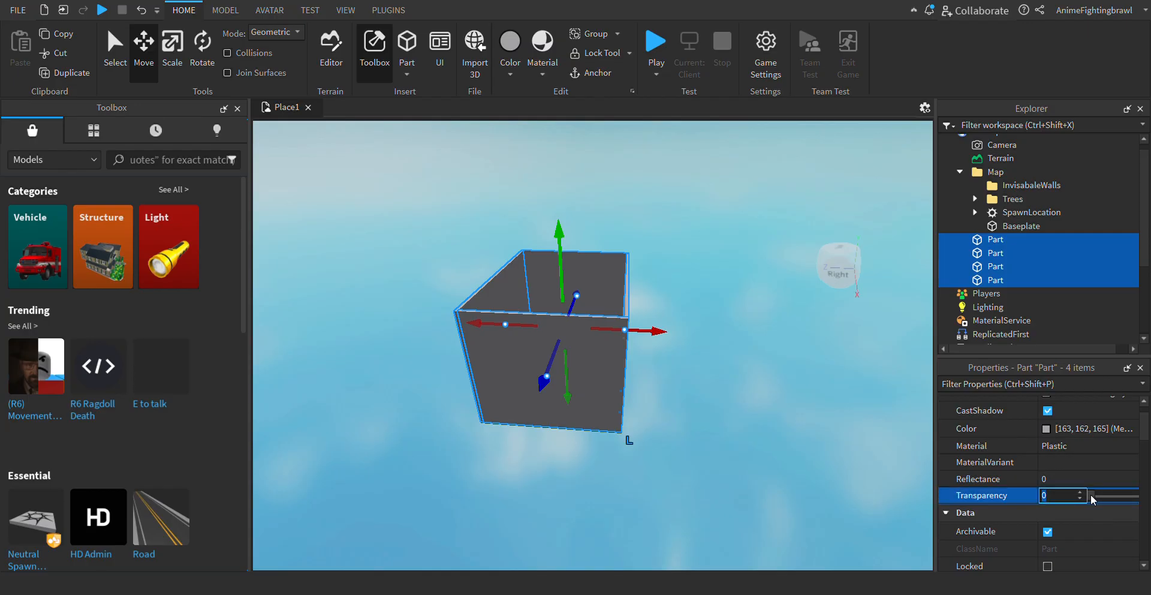
drag(1091, 496, 1135, 496)
- Rename the four selected wall parts as InvisableWall
scroll(1032, 490, down, 6)
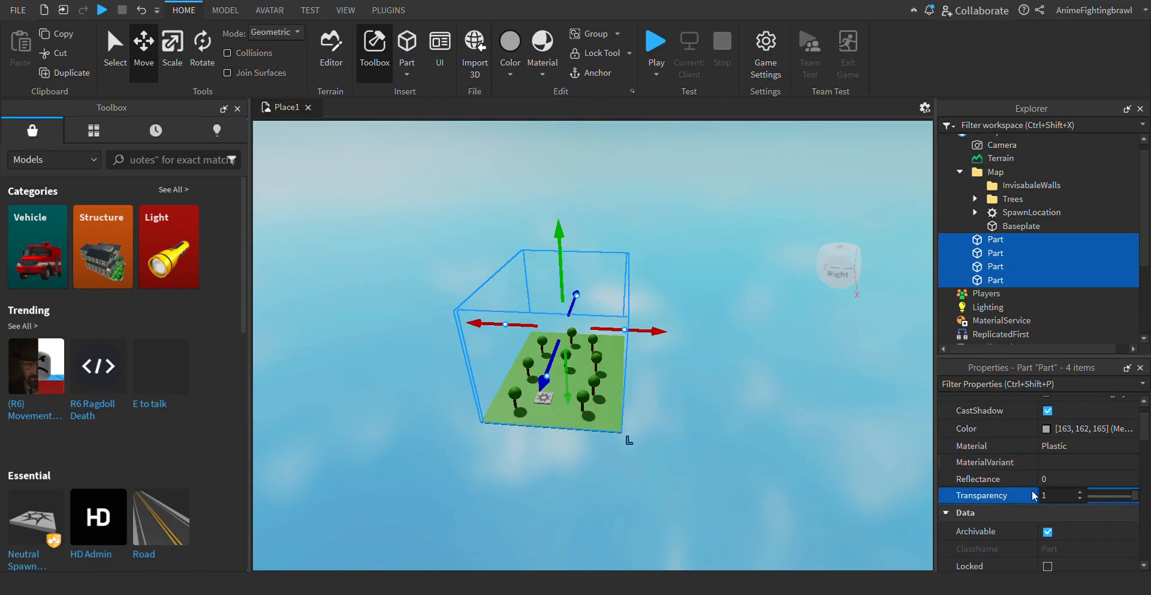
scroll(1032, 490, up, 1)
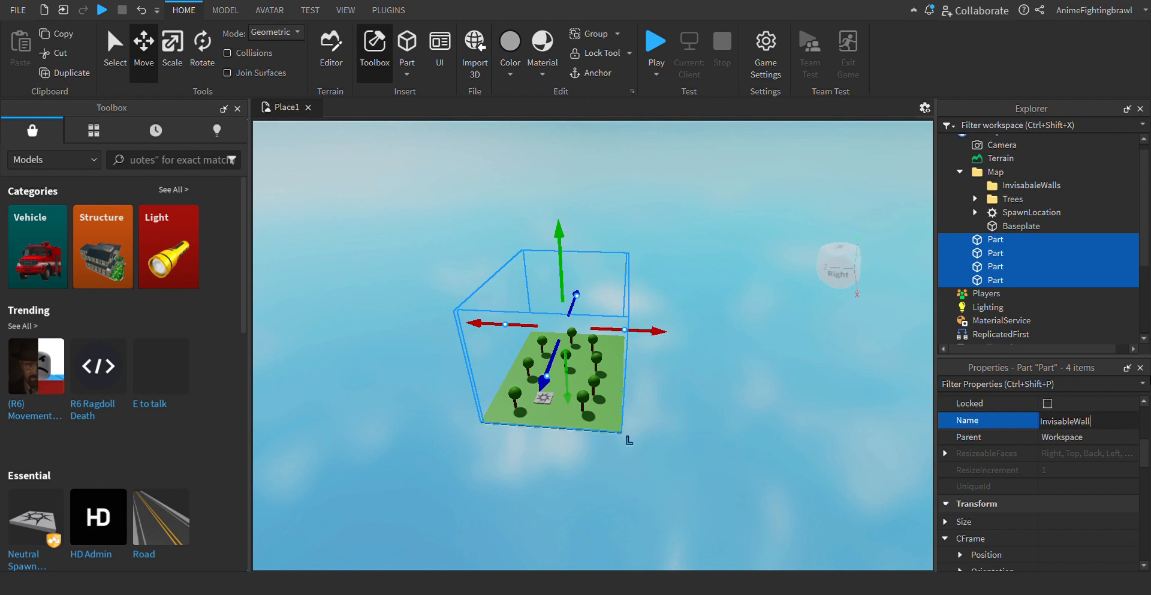
key(Return)
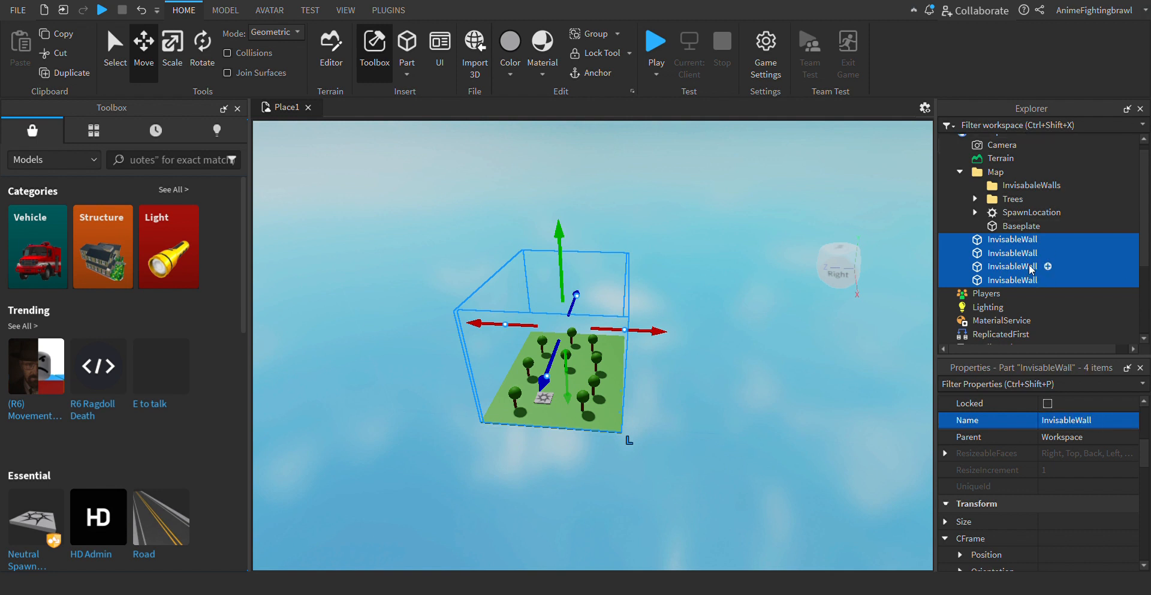
- Move the four walls into the InvisabaleWalls folder, rename that folder InvisableWalls, and collapse the Map folder
drag(1014, 247, 1070, 189)
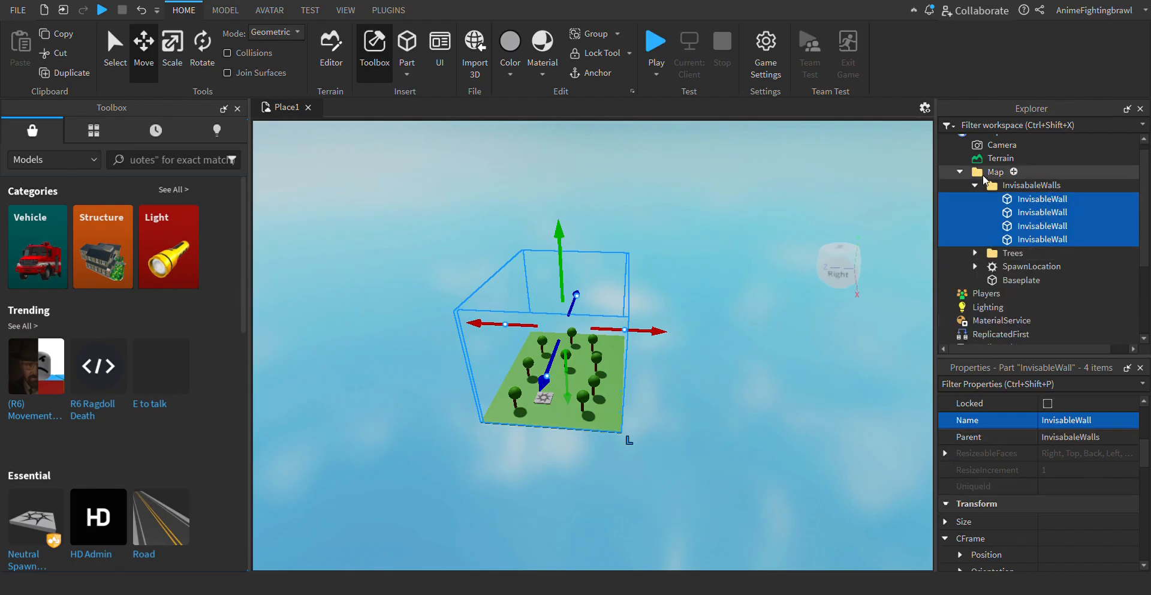
click(1067, 186)
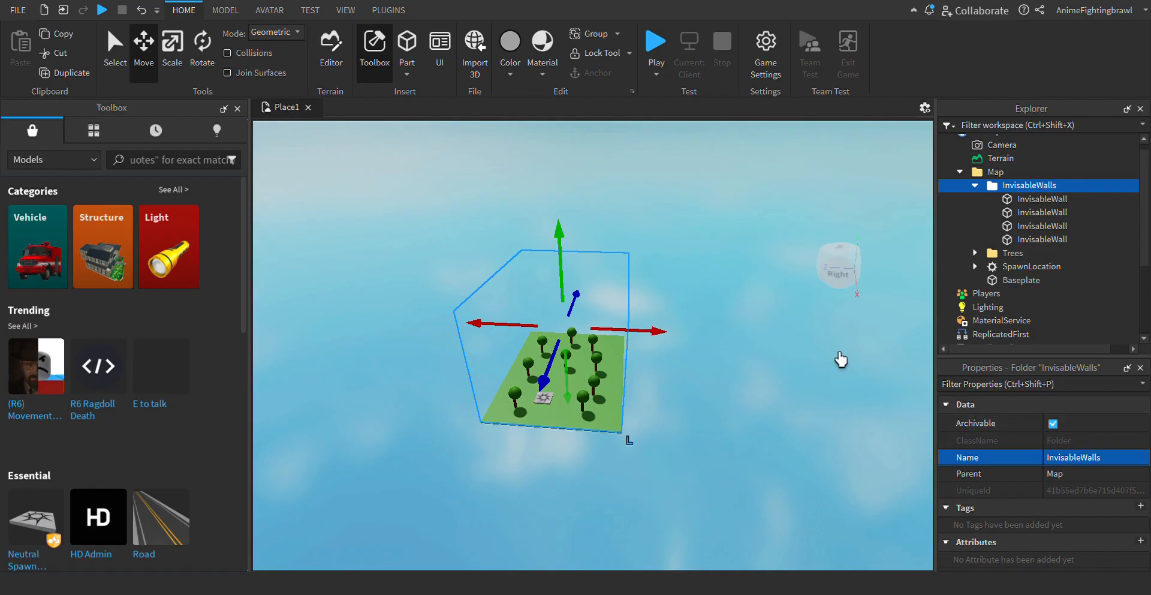
click(738, 291)
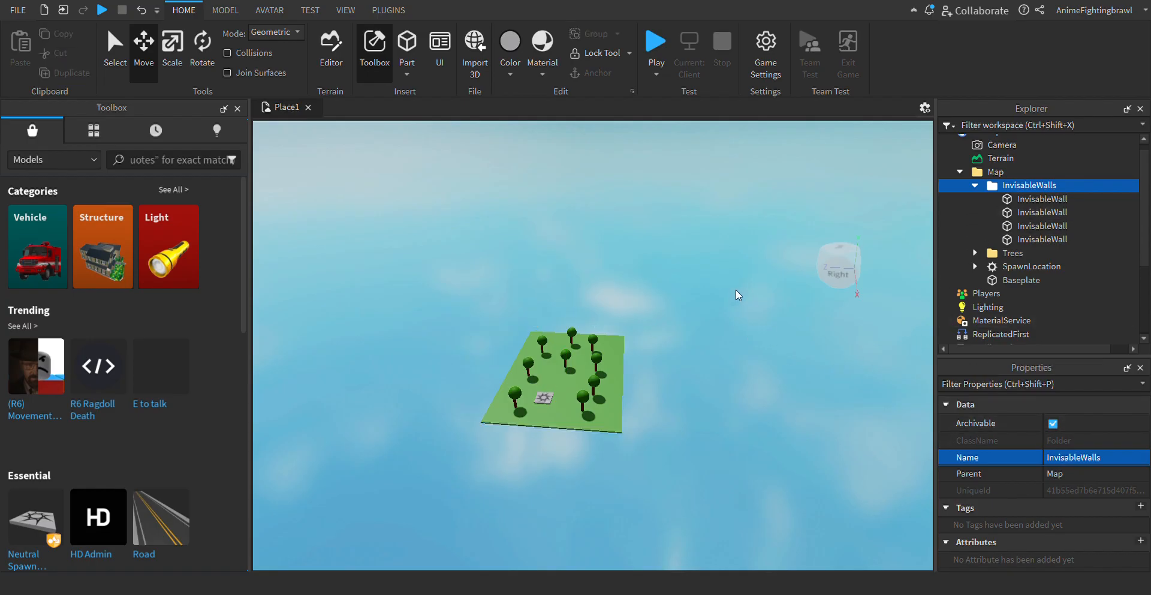
click(960, 172)
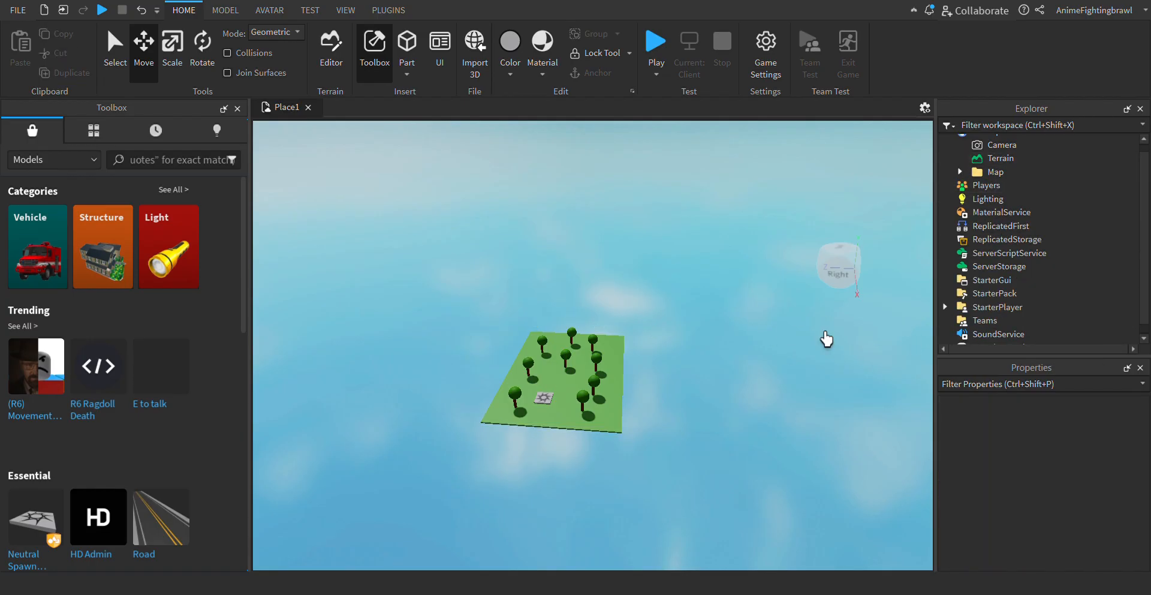
- Start a playtest and run the character against the baseplate edge to test whether the invisible wall blocks it
click(658, 50)
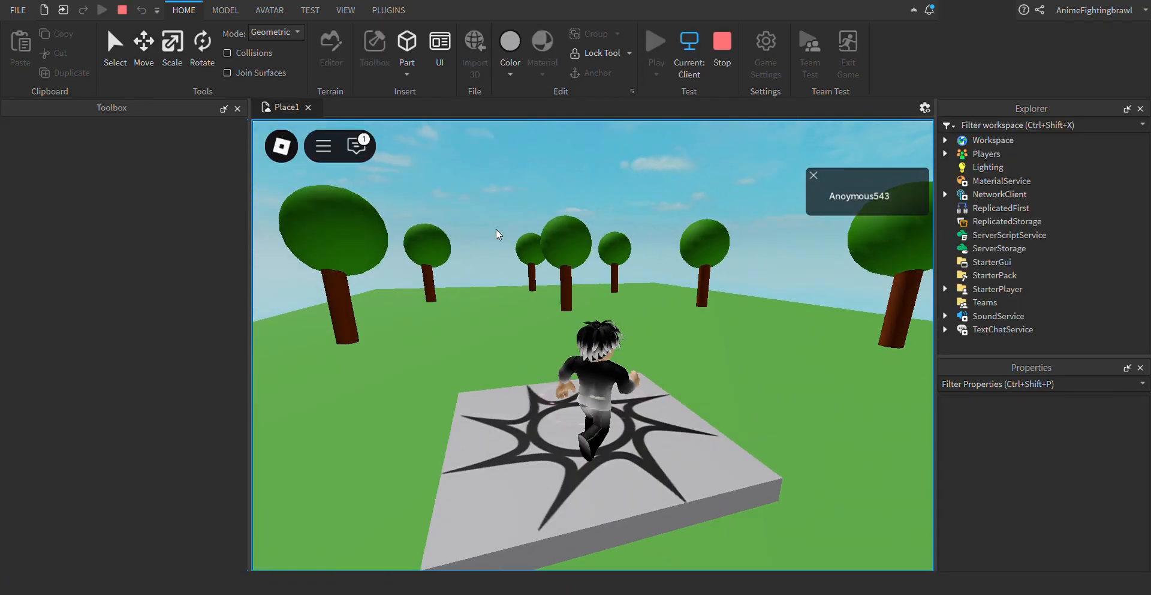
key(w)
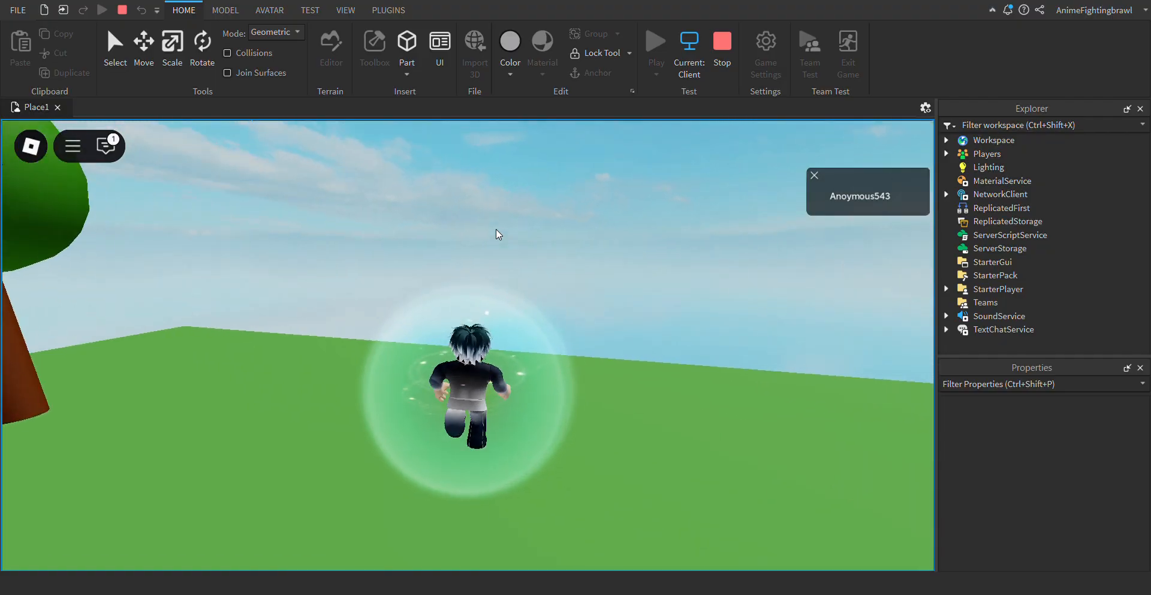
key(s)
key(w)
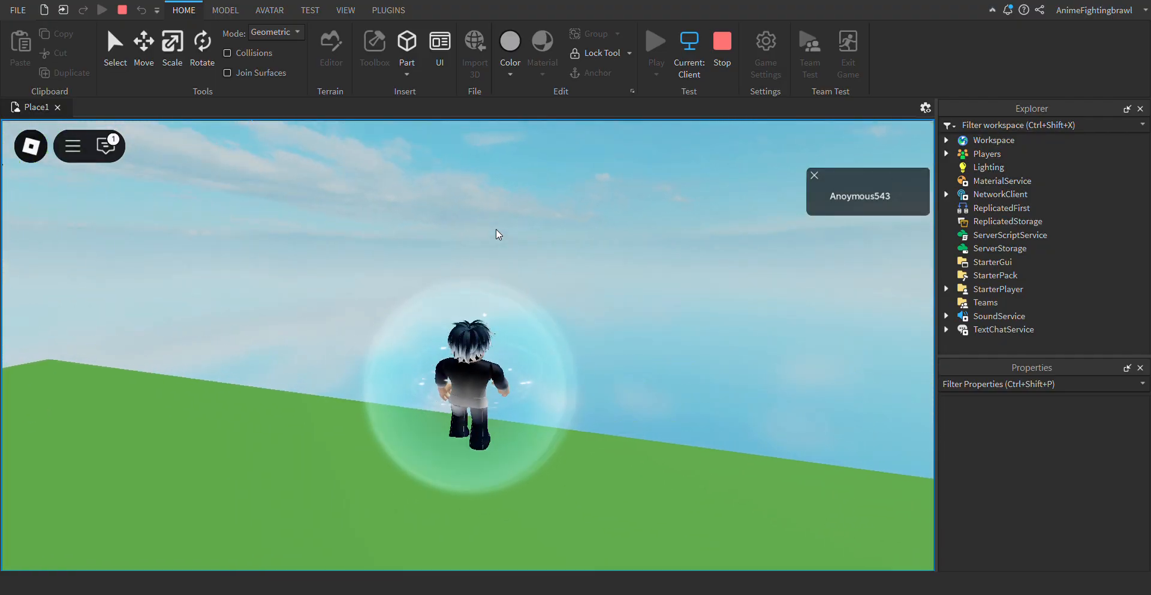
key(Right)
key(Right)
key(w)
key(s)
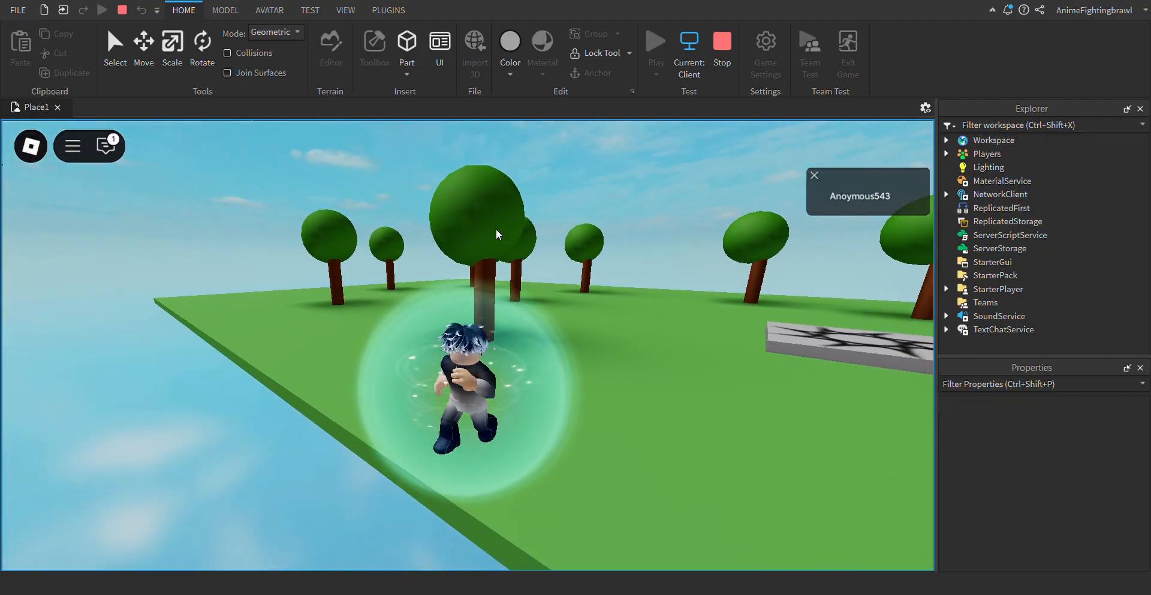
- Run the character back from the edge and between the trees to check the map in play
key(Right)
key(Right)
key(w)
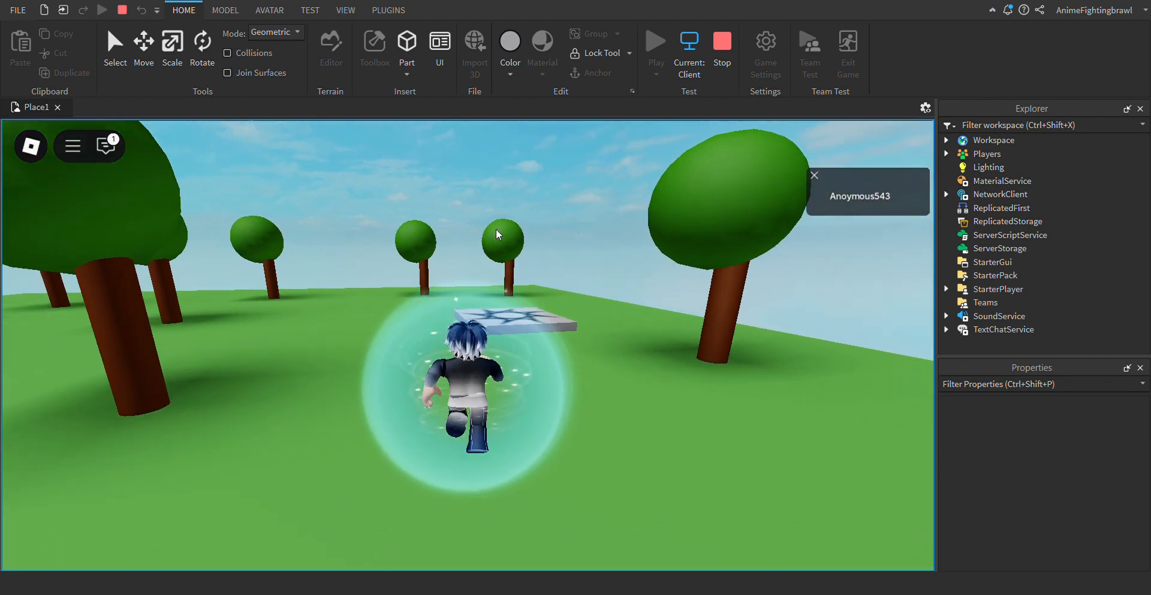
key(Left)
key(Left)
key(w)
key(Right)
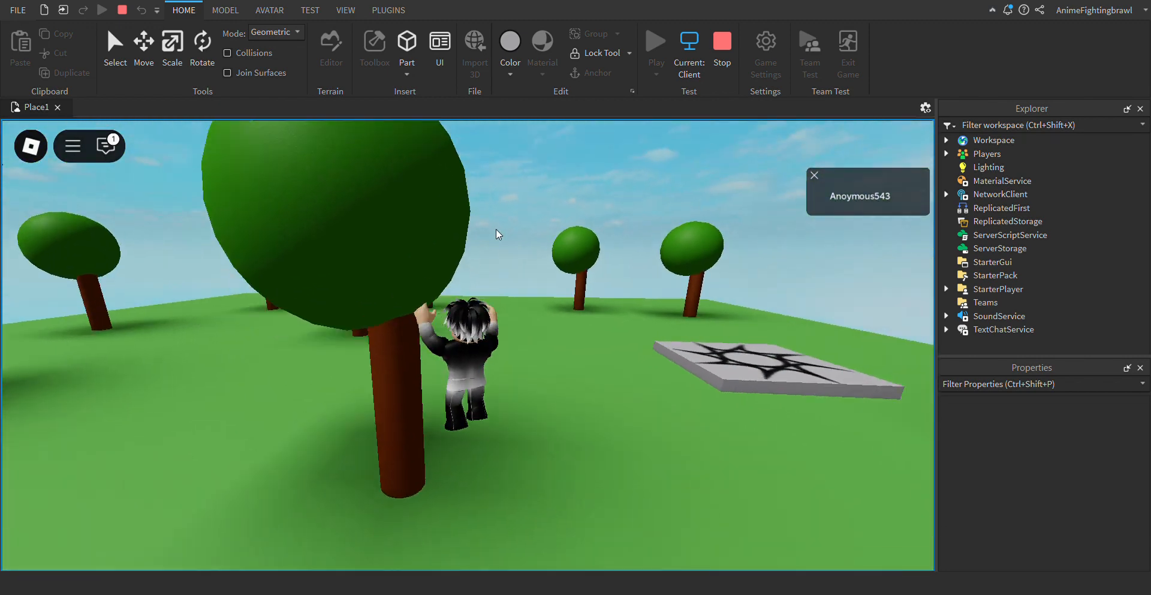
key(s)
key(Left)
key(w)
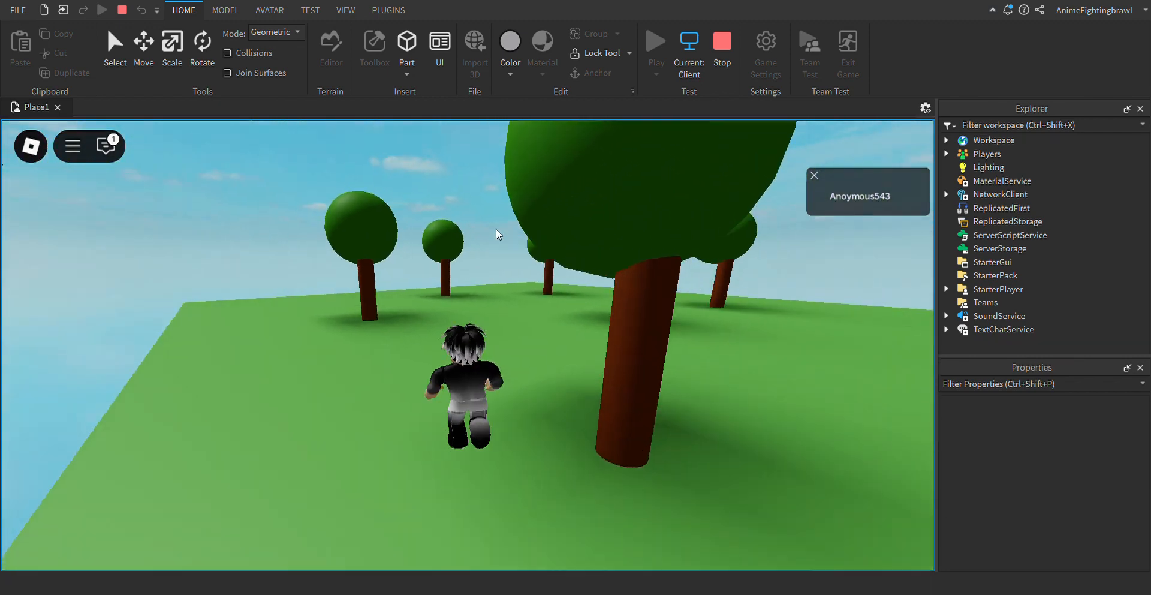
- Turn the character around and run and jump past the trees to the spawn pad
key(Right)
key(s)
key(space)
key(Right)
key(w)
key(space)
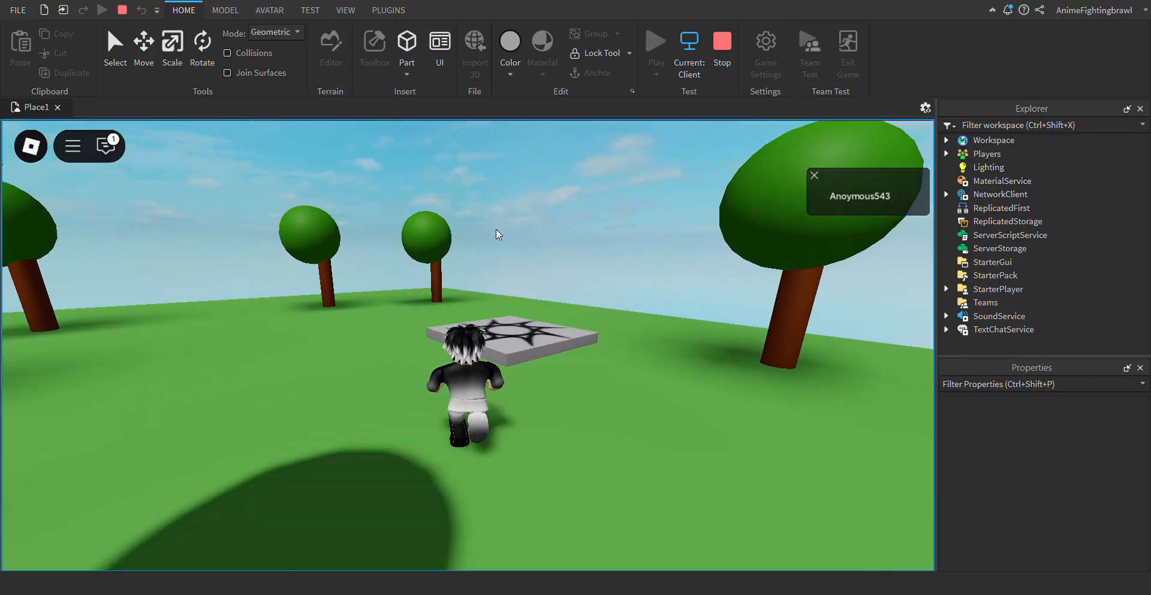
key(Left)
key(space)
key(w)
key(Right)
key(space)
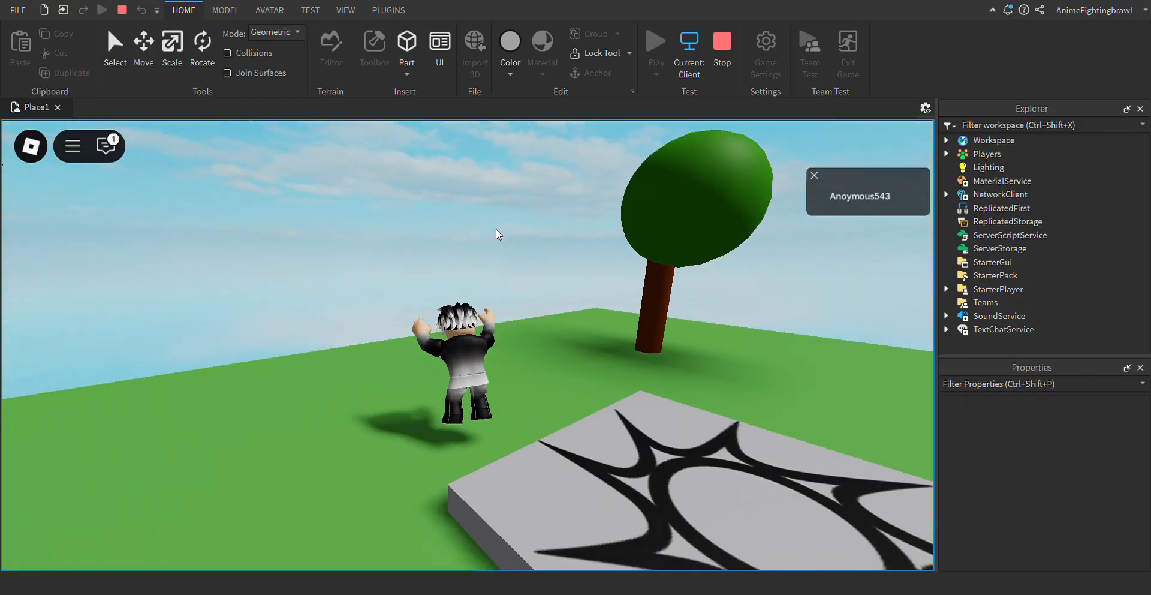